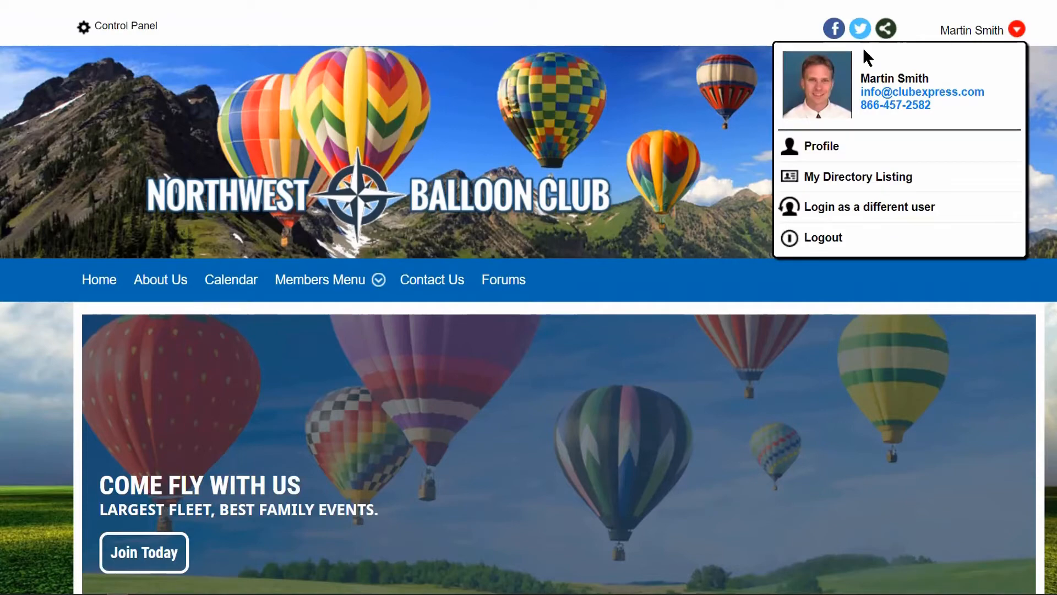
# Open the Control Panel and find the Member Attachments entry in the People setup section.
pyautogui.click(113, 30)
pyautogui.scroll(-5, 871, 370)
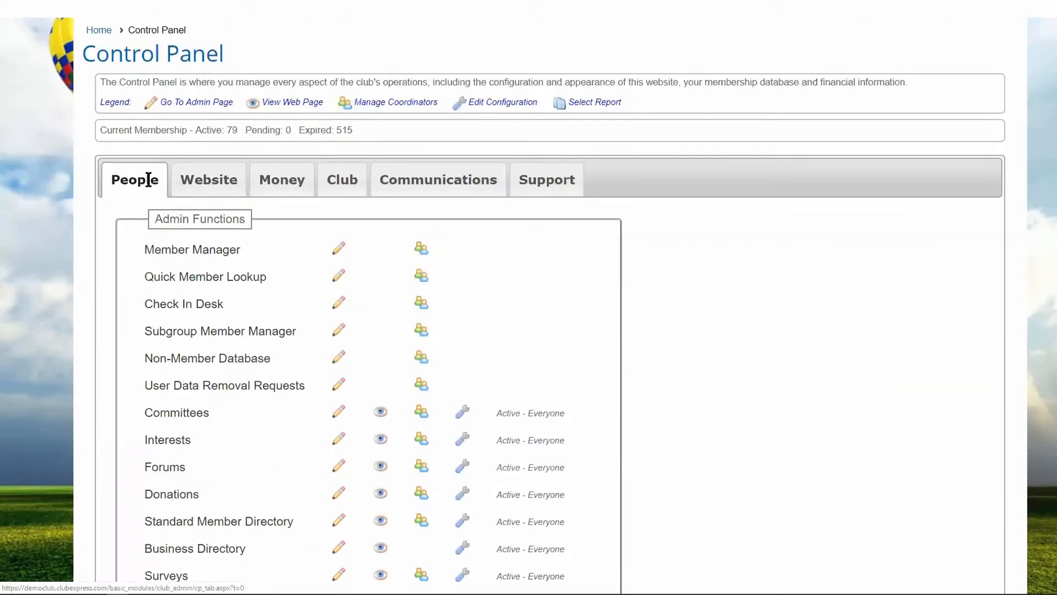
pyautogui.scroll(-10, 147, 179)
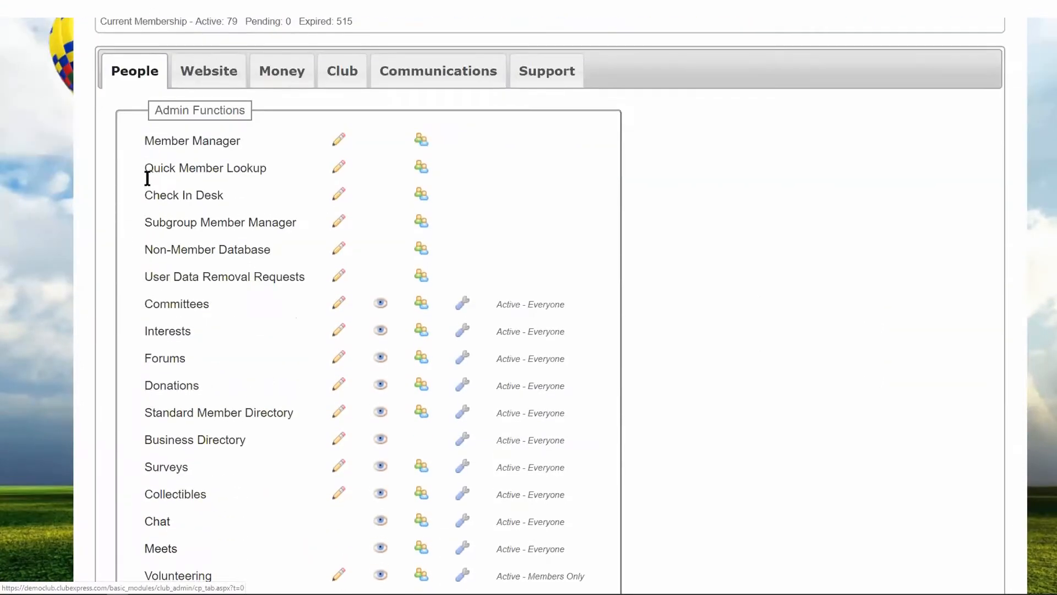
pyautogui.scroll(-3, 147, 176)
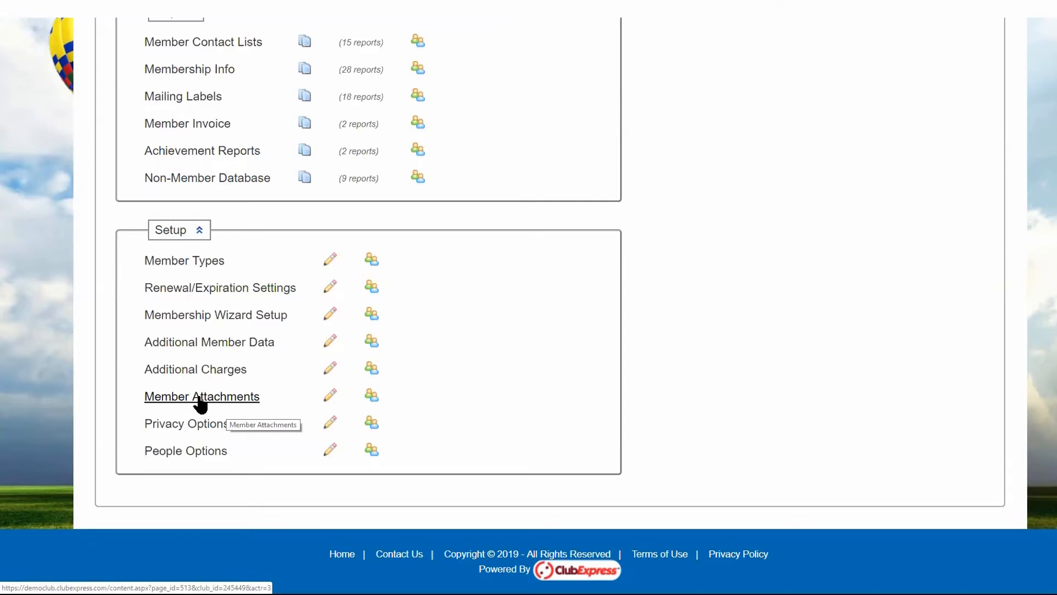
# Examine the coordinator list and the coordinator search form for Member Attachments, and close both without adding anyone.
pyautogui.click(373, 396)
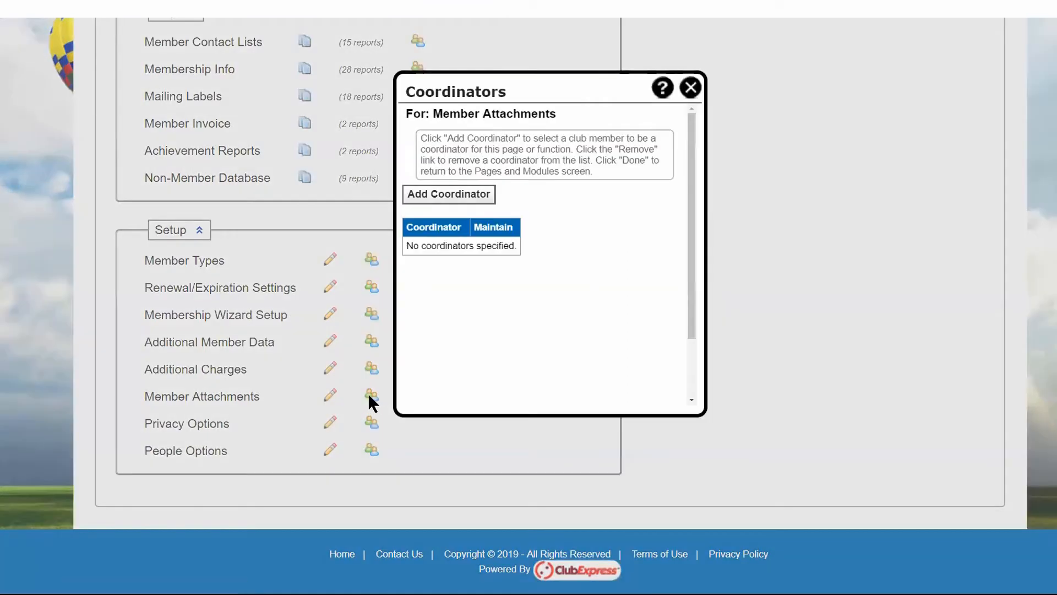
pyautogui.click(456, 198)
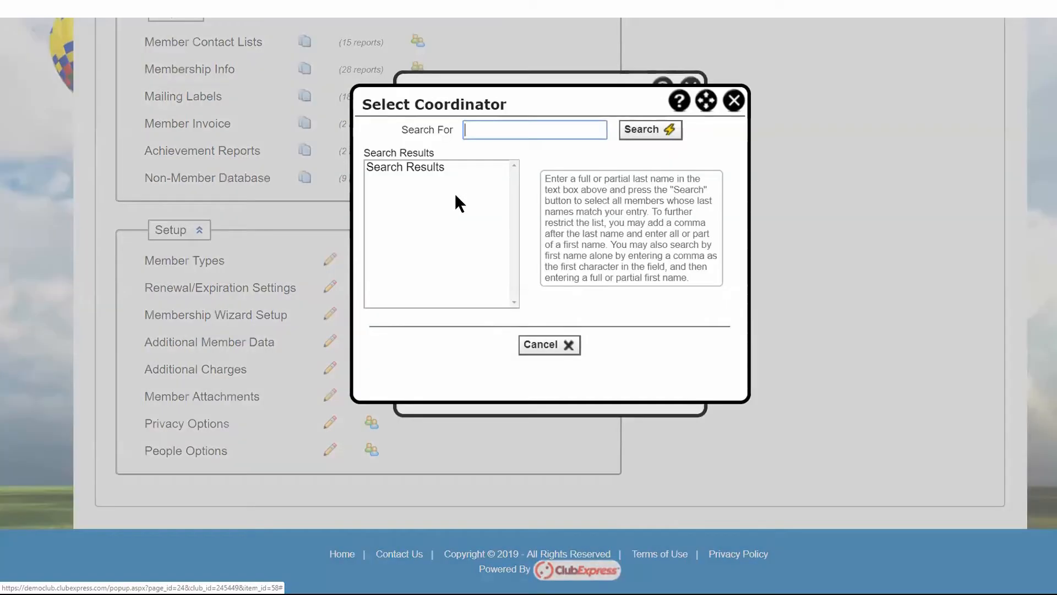
pyautogui.click(736, 101)
pyautogui.click(698, 94)
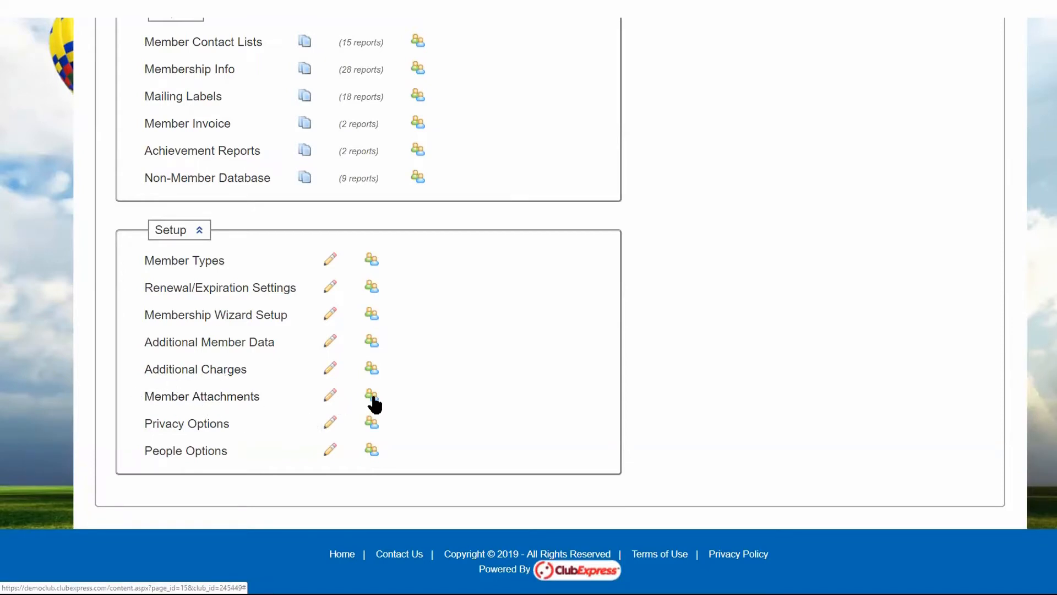
# Open the Member Attachments administration and move Headshots above Insurance Coverage in the display sequence.
pyautogui.click(231, 404)
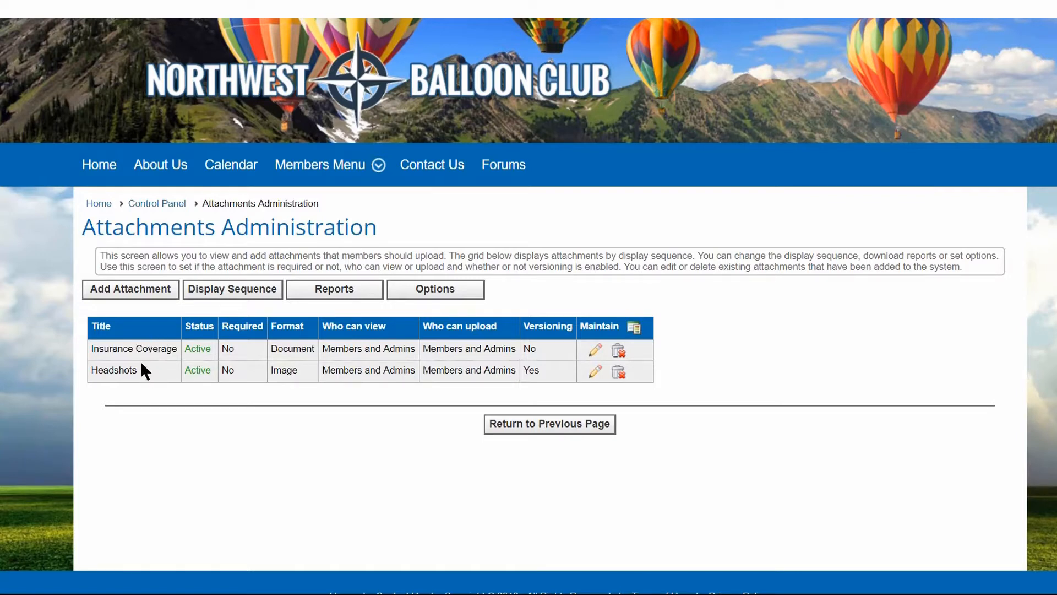
pyautogui.click(226, 290)
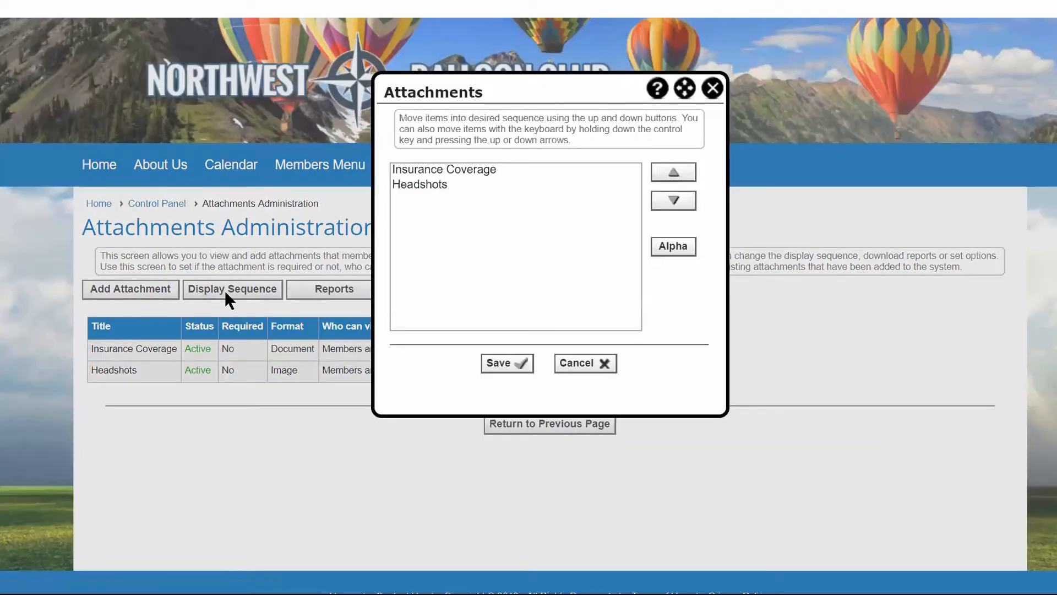
pyautogui.click(446, 170)
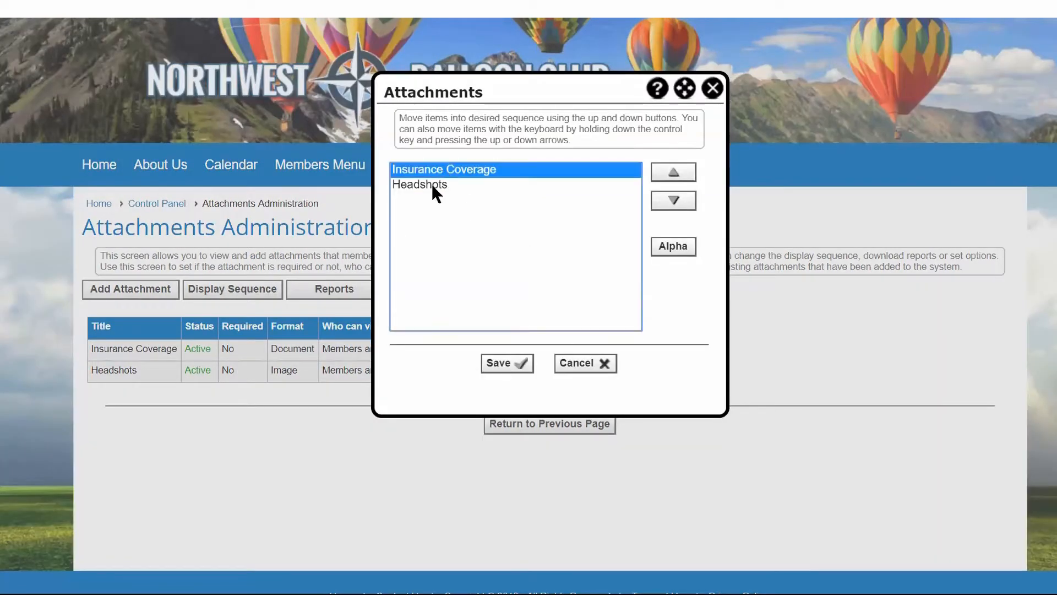
pyautogui.click(430, 184)
pyautogui.click(676, 174)
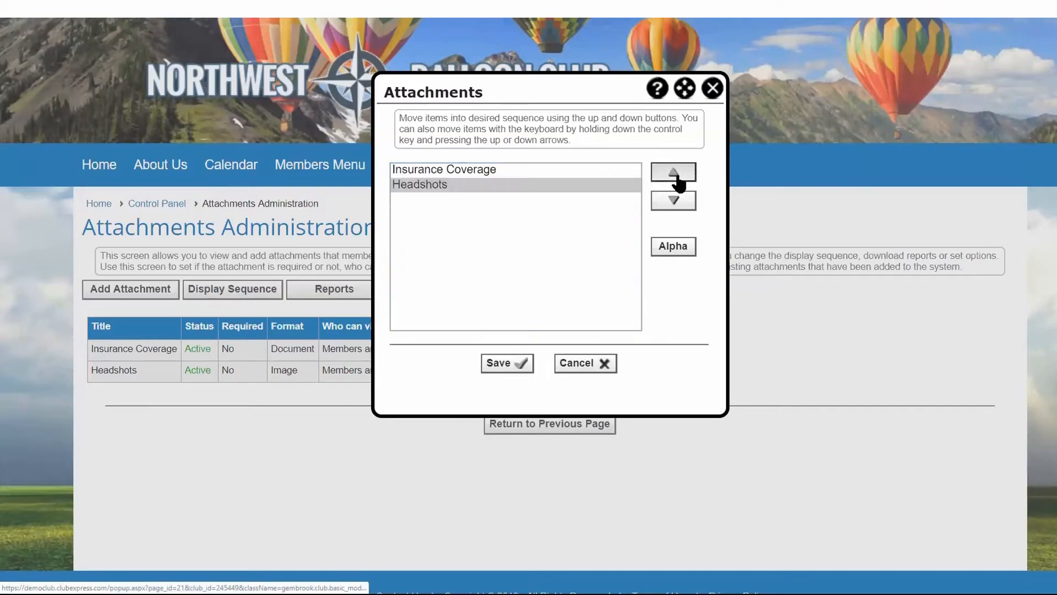
pyautogui.click(503, 363)
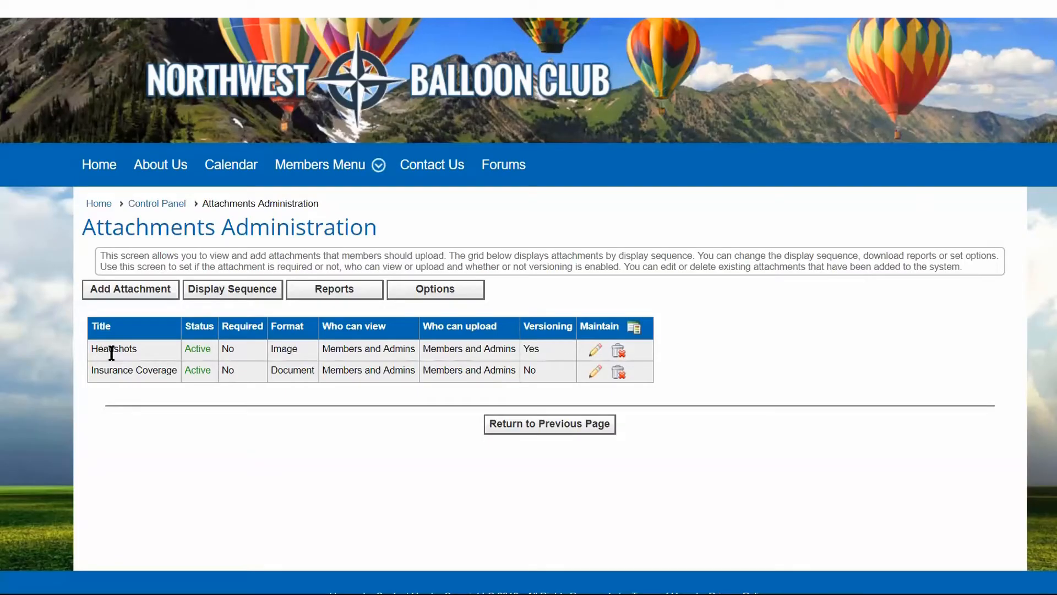
# Reorder the attachment display sequence so Insurance Coverage comes first and Headshots second, and save it.
pyautogui.click(243, 292)
pyautogui.click(432, 169)
pyautogui.click(673, 201)
pyautogui.click(501, 364)
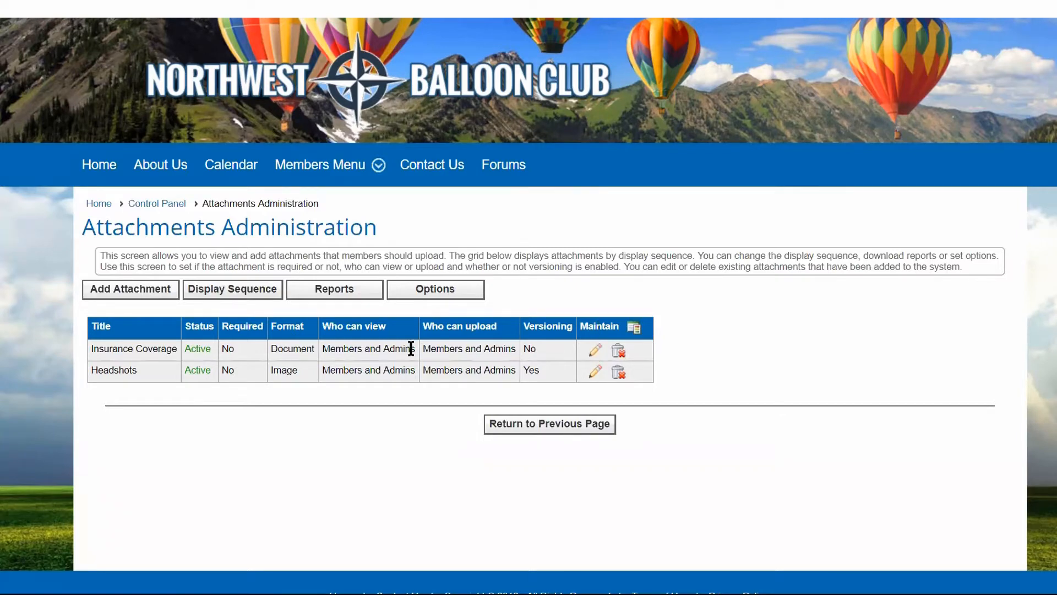
# Examine the status, view, upload and format choices in the Insurance Coverage attachment's settings, and leave without saving.
pyautogui.click(596, 352)
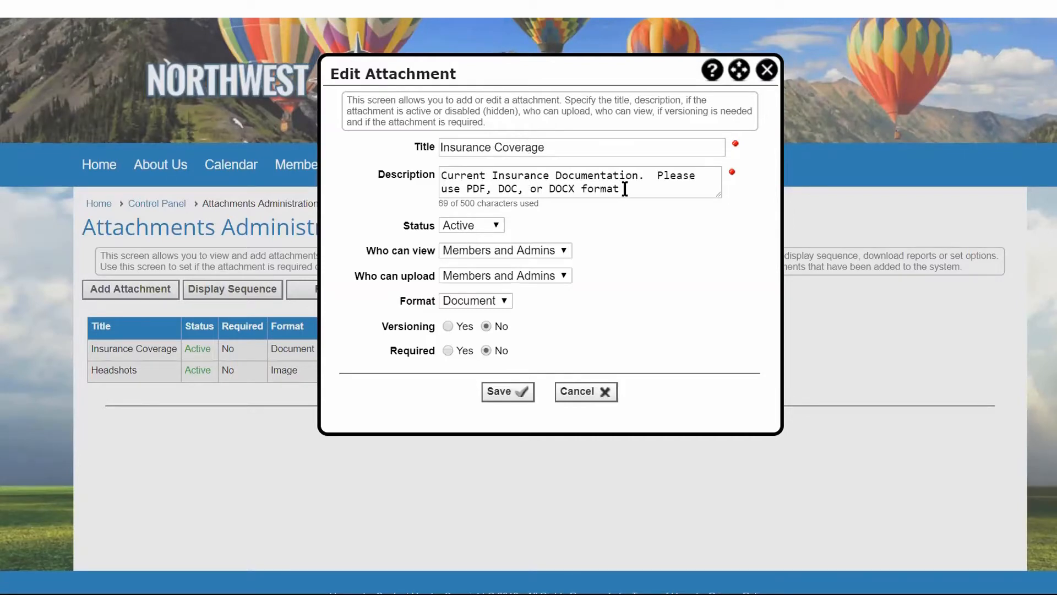
pyautogui.click(497, 222)
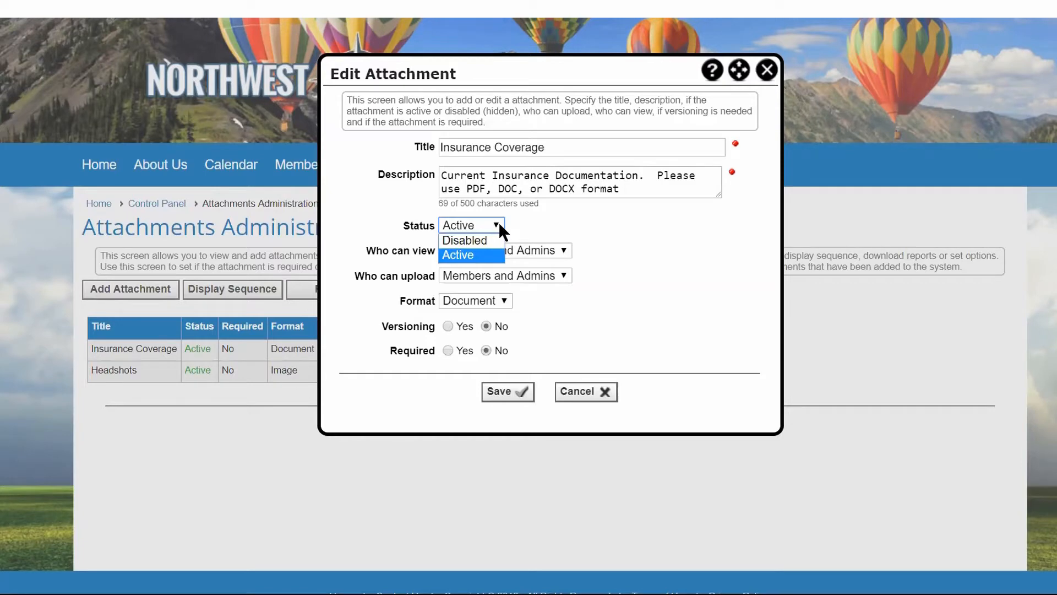
pyautogui.click(499, 223)
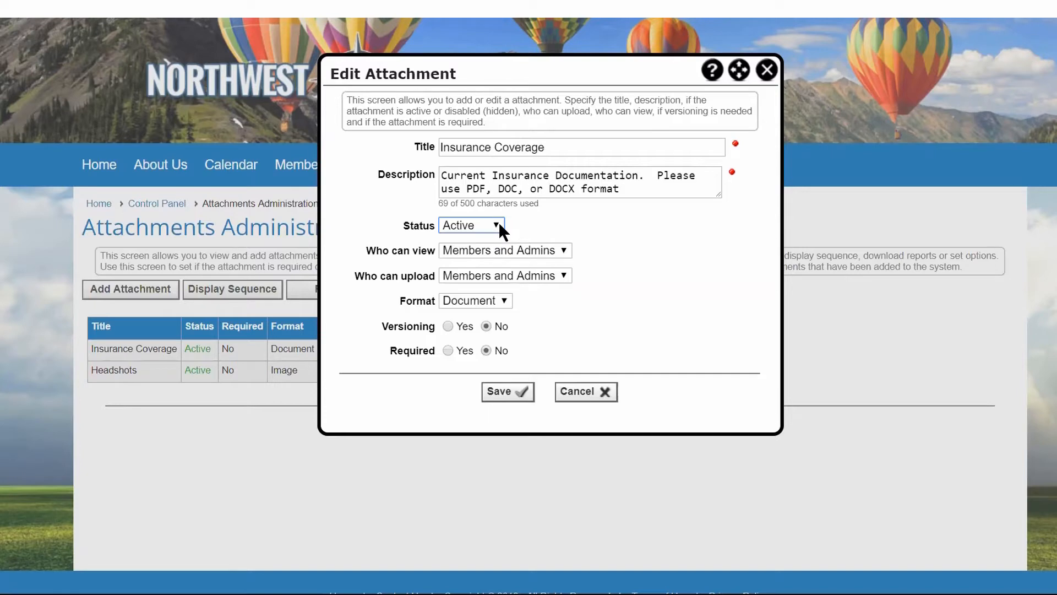
pyautogui.click(563, 249)
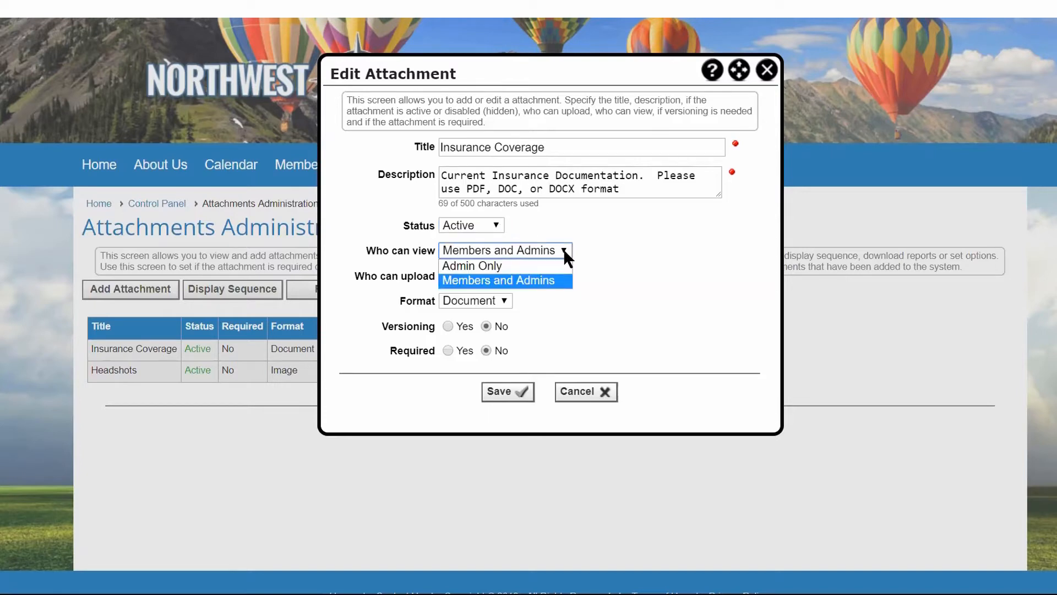
pyautogui.click(563, 249)
pyautogui.click(564, 270)
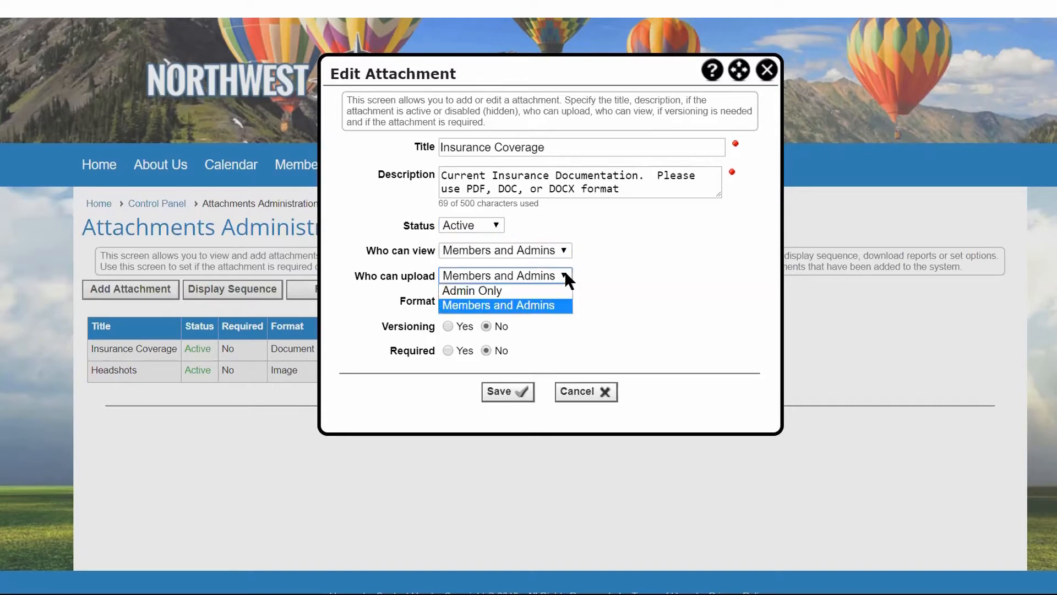
pyautogui.click(565, 272)
pyautogui.click(504, 301)
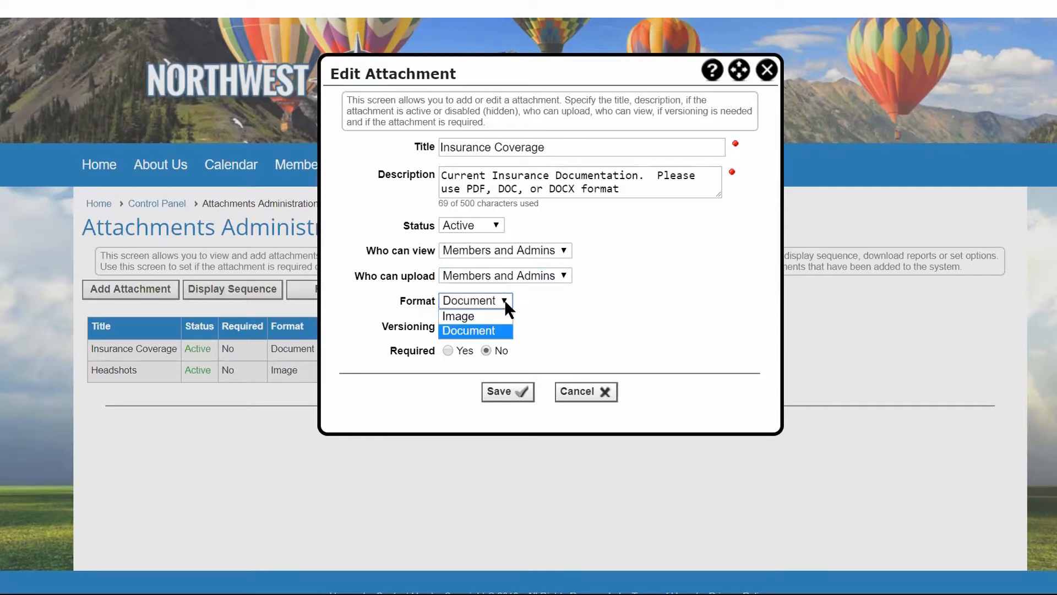
pyautogui.click(504, 299)
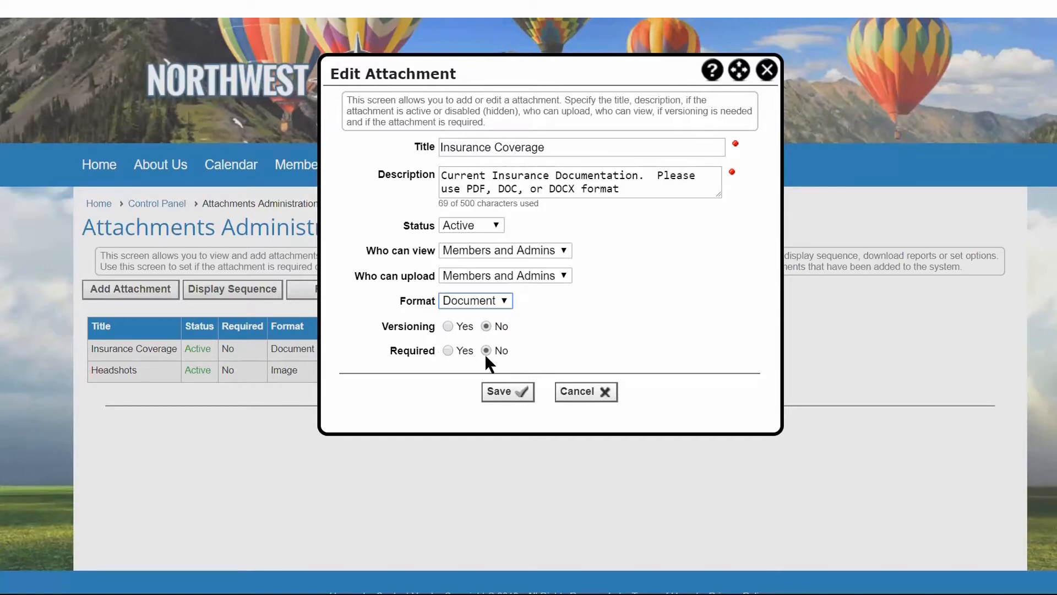
pyautogui.click(593, 394)
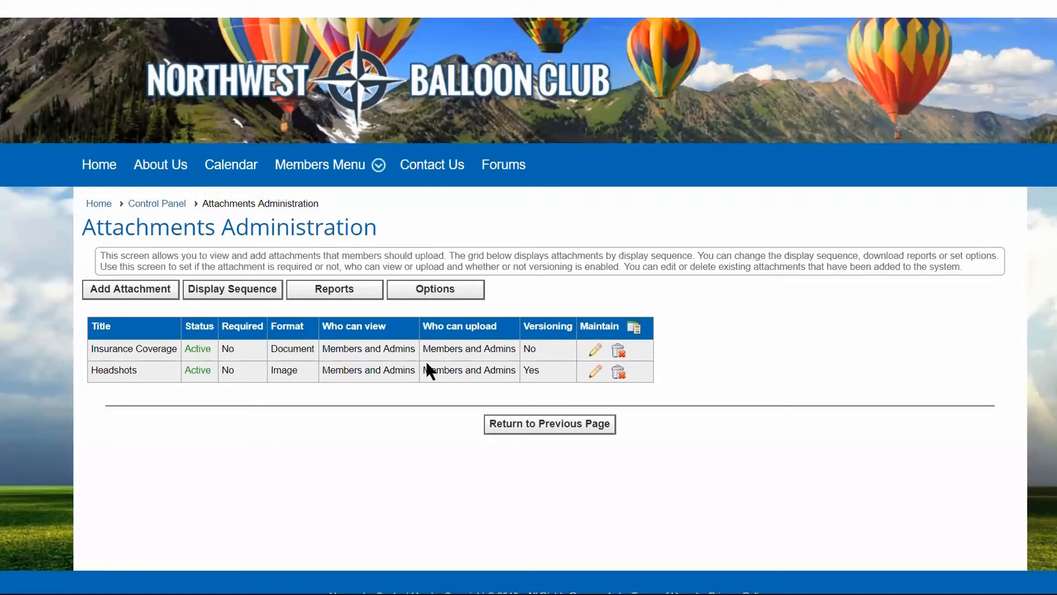
# Open the options page for member attachments and look at the profile link setting.
pyautogui.click(427, 293)
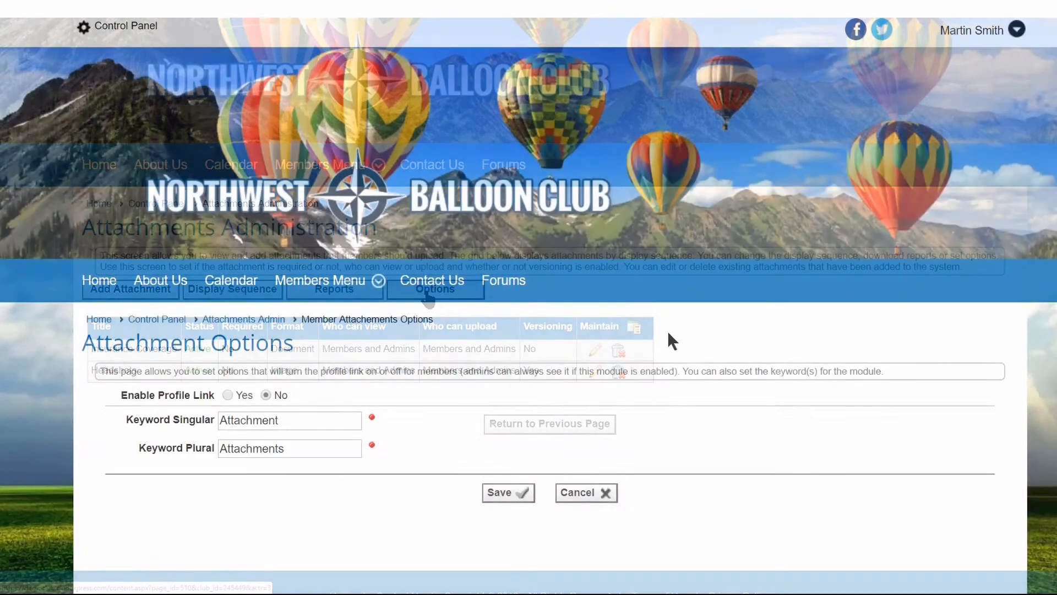
pyautogui.scroll(-3, 667, 331)
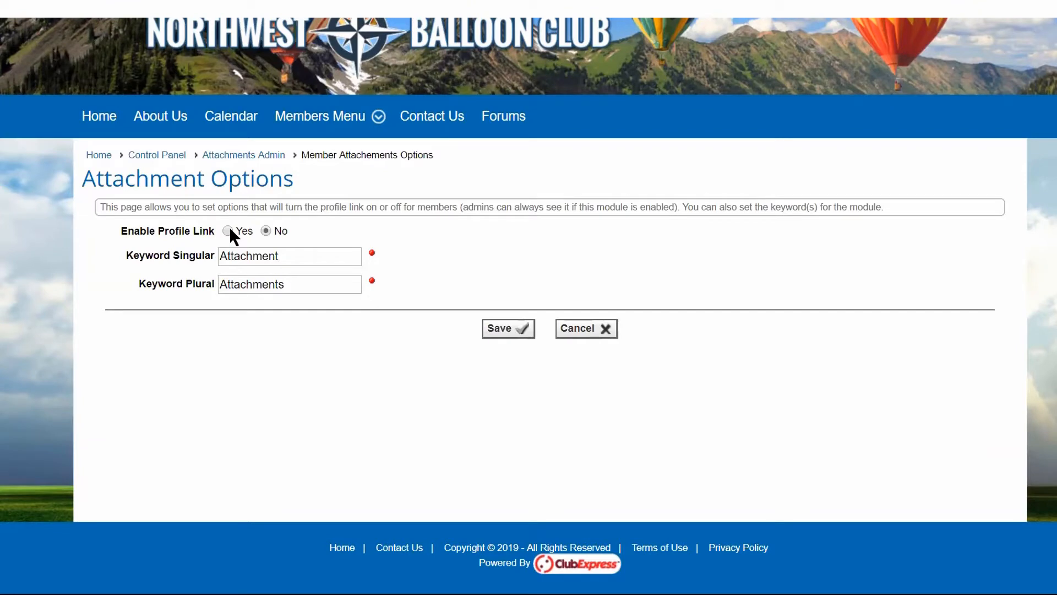
pyautogui.scroll(3, 471, 264)
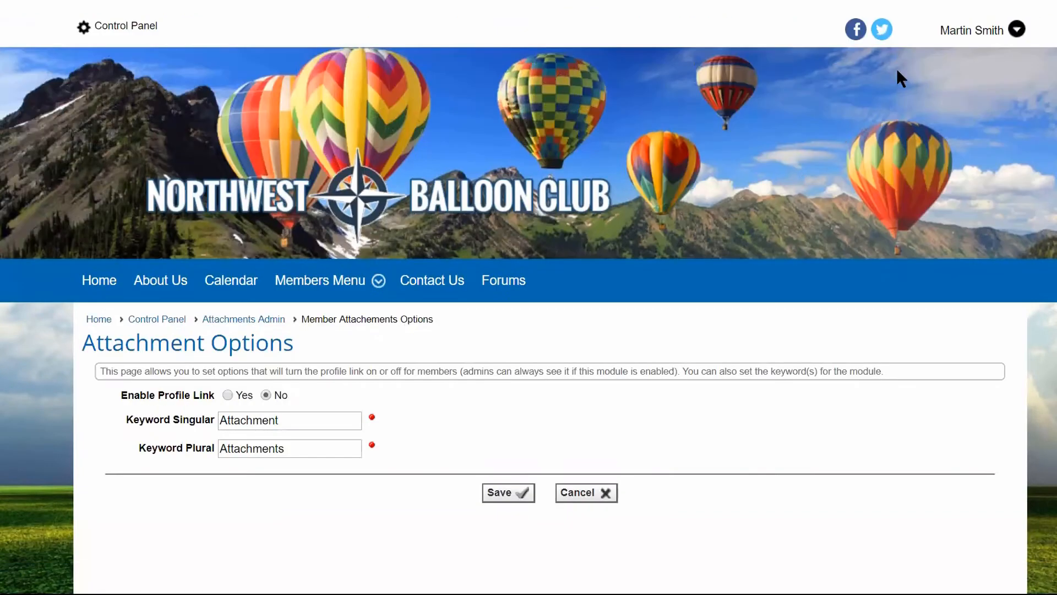
# Open the signed-in member's profile and check the Personal Info section for an attachments link.
pyautogui.click(958, 34)
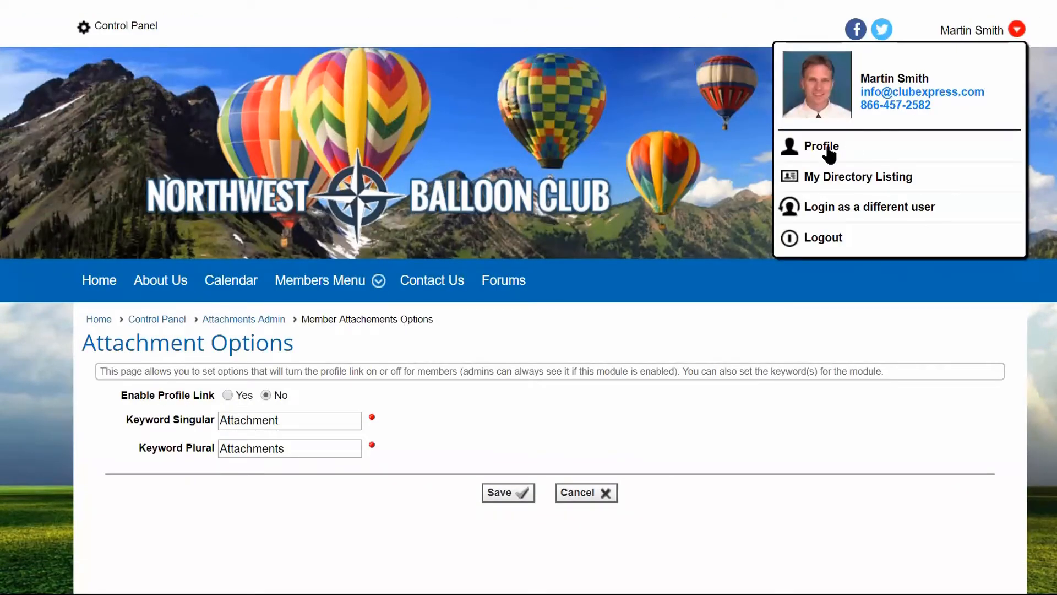
pyautogui.click(823, 152)
pyautogui.scroll(-5, 450, 249)
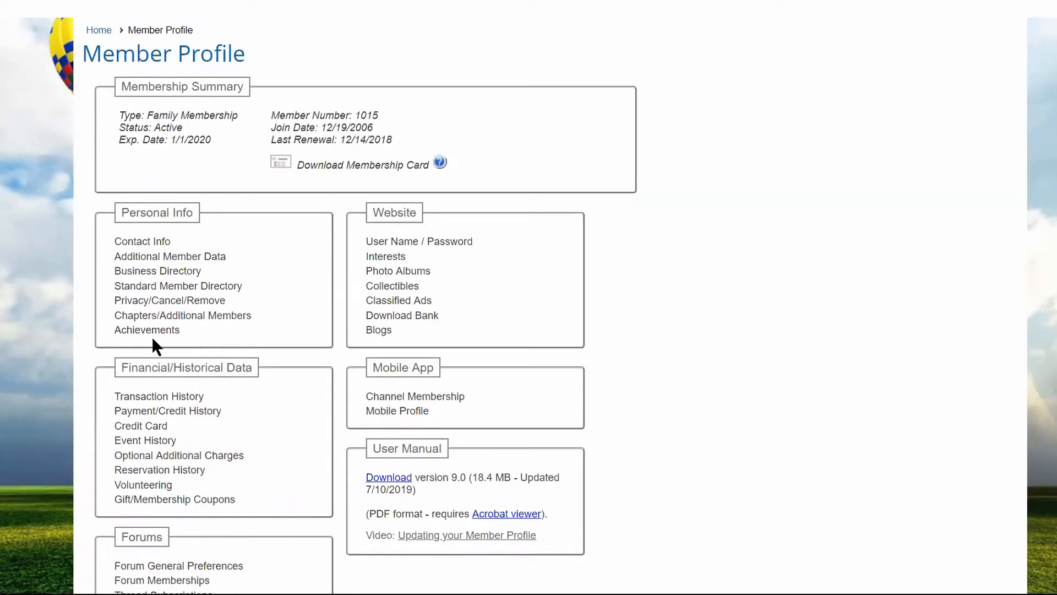
pyautogui.scroll(5, 745, 306)
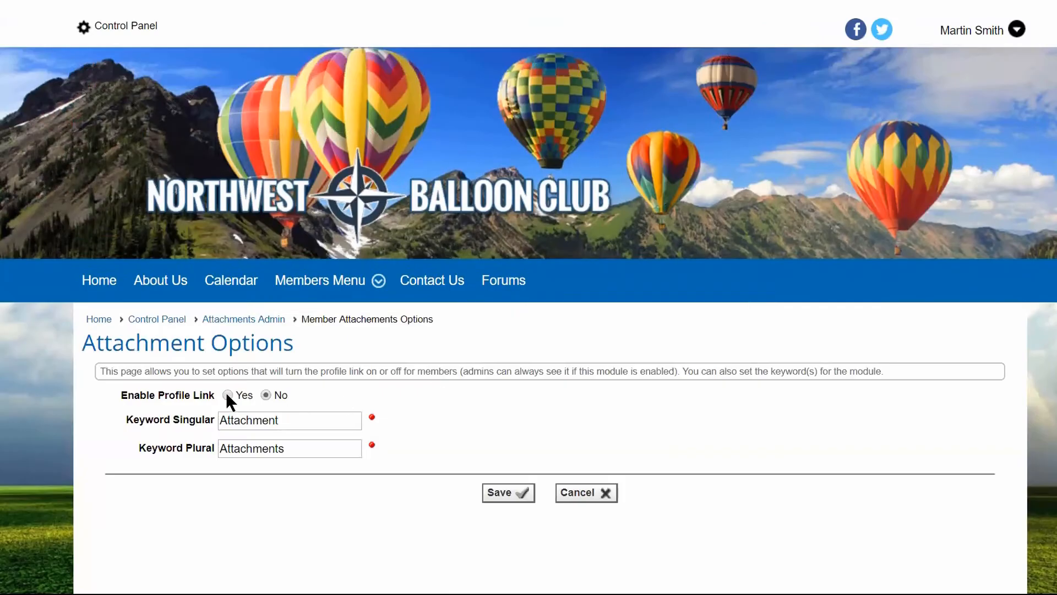
# Set Enable Profile Link to Yes, save the attachment options, and check the member profile's Personal Info section for the link.
pyautogui.click(228, 395)
pyautogui.click(512, 493)
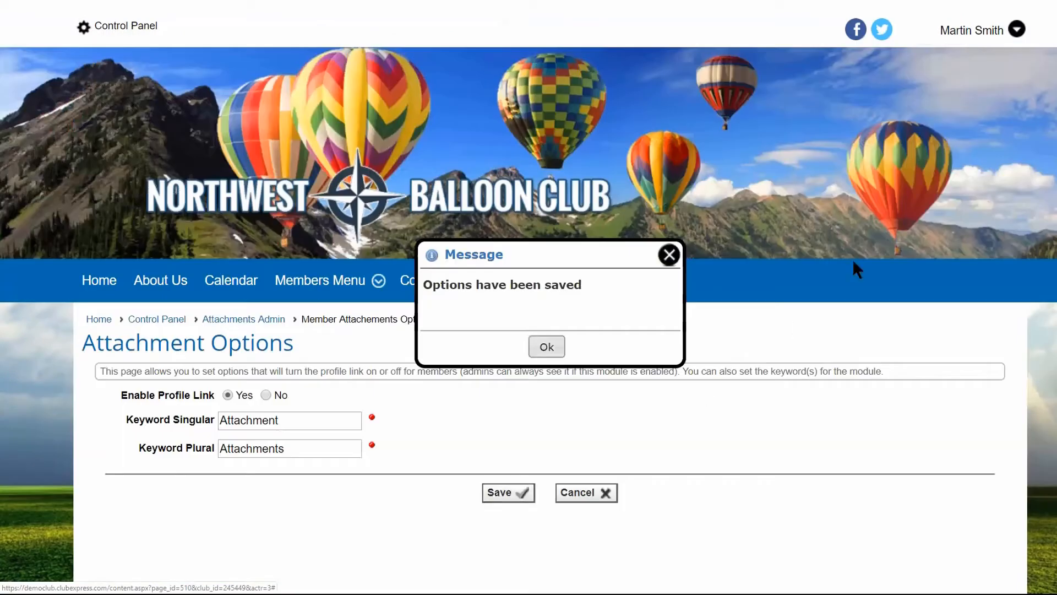
pyautogui.click(964, 32)
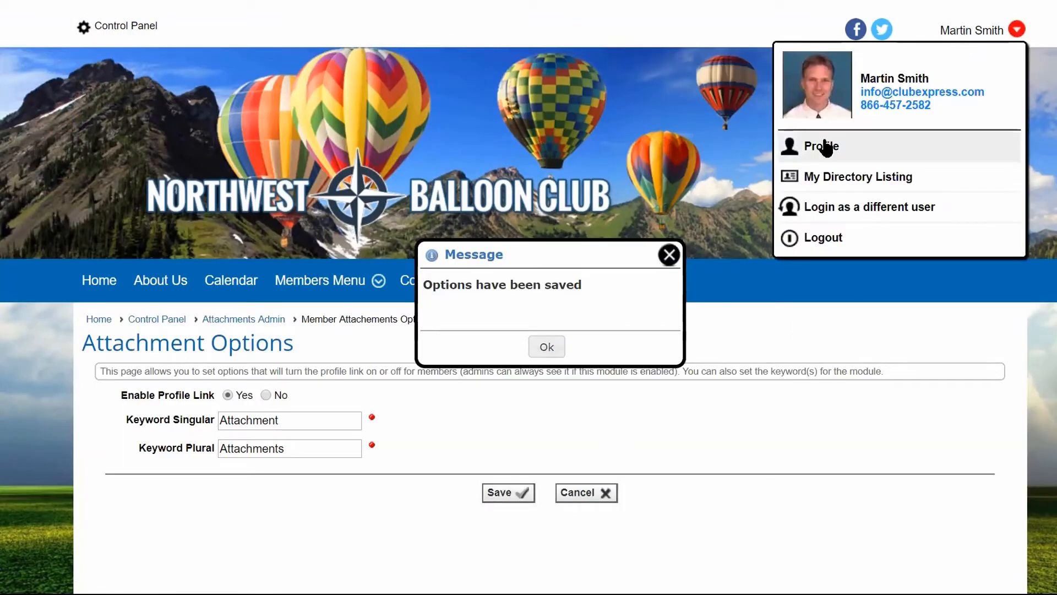
pyautogui.click(828, 144)
pyautogui.scroll(-4, 457, 425)
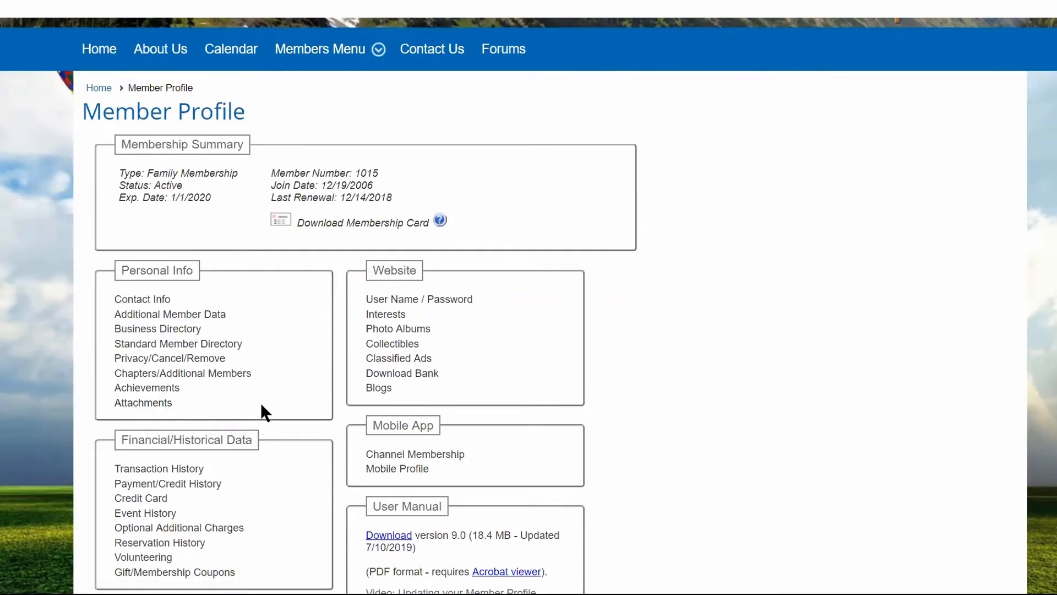
pyautogui.scroll(4, 260, 404)
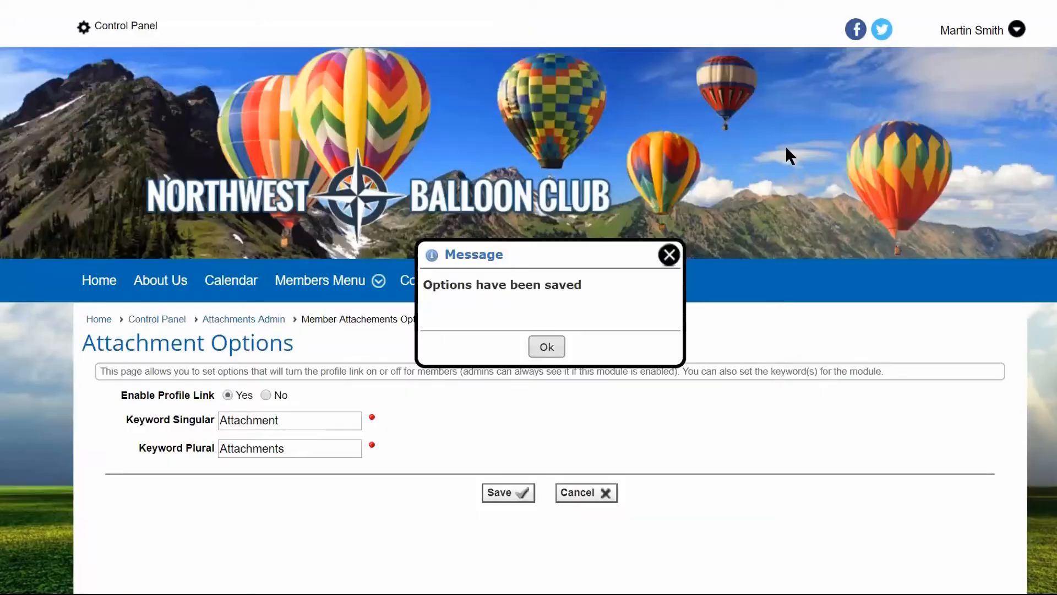
pyautogui.click(669, 254)
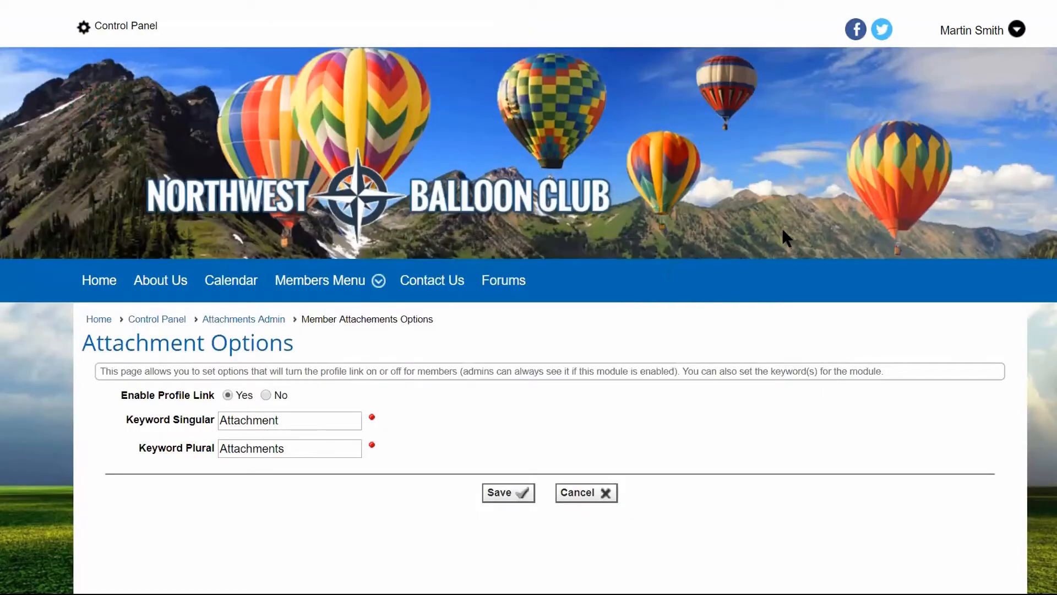
# Look at the singular and plural keyword settings and return to the attachments administration page.
pyautogui.scroll(-2, 784, 226)
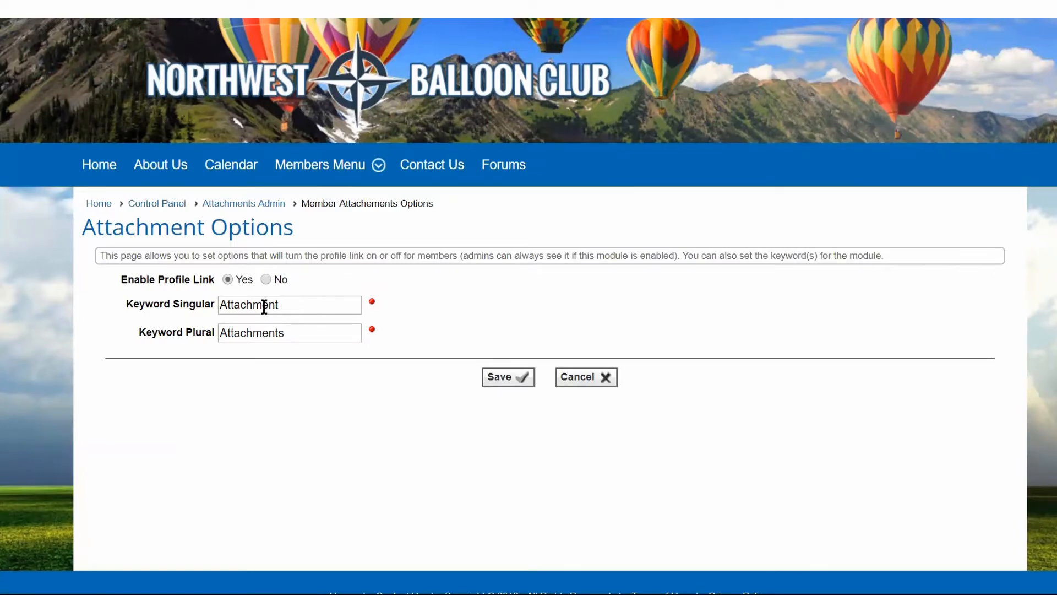
pyautogui.click(247, 306)
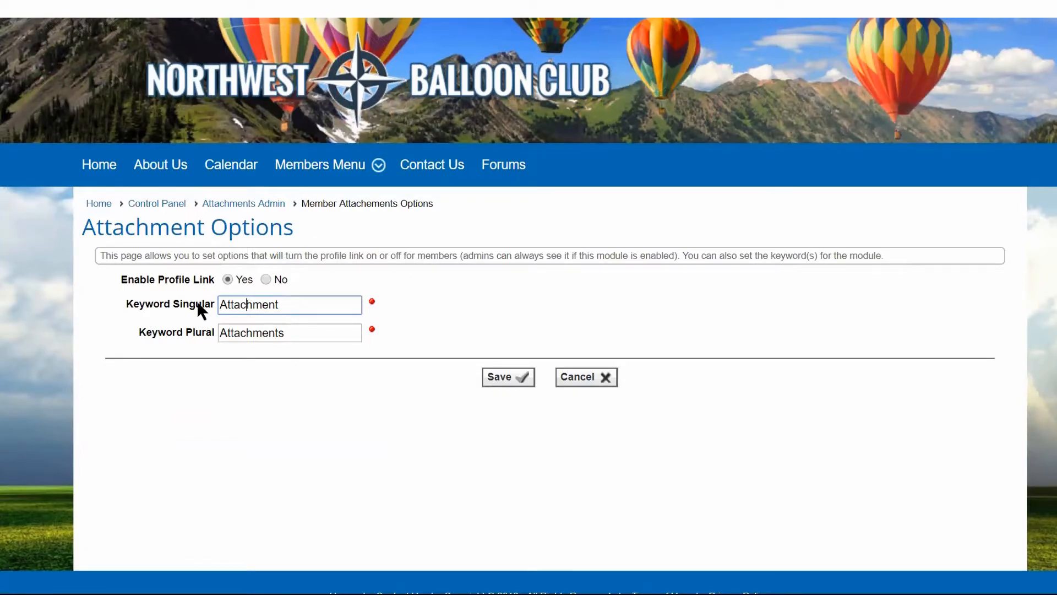
pyautogui.click(259, 205)
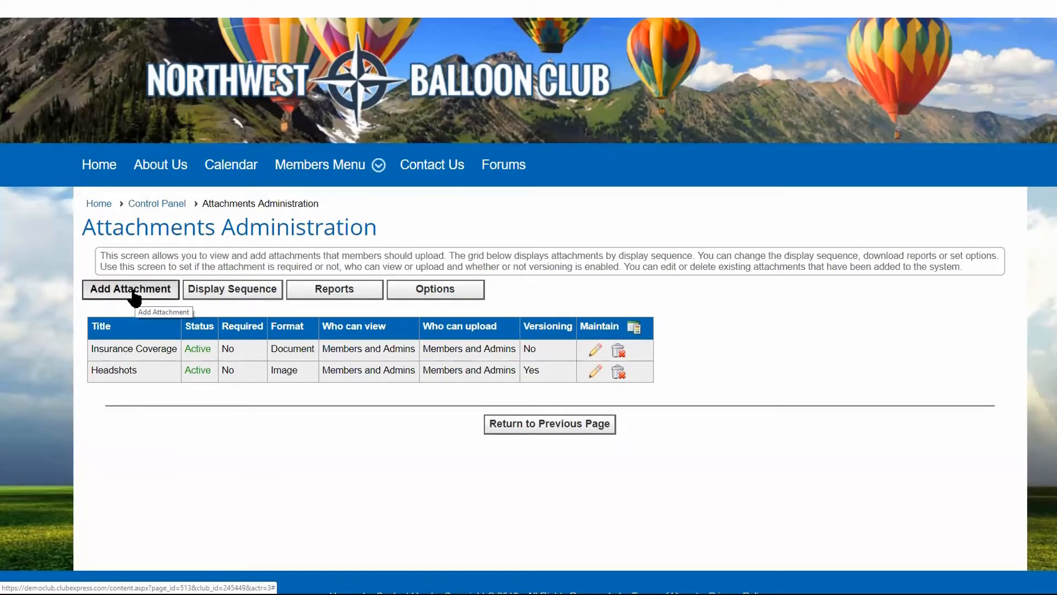
# Start a new attachment titled "Insurance Card" with the description "Photo of your insurance card".
pyautogui.click(134, 297)
pyautogui.click(456, 146)
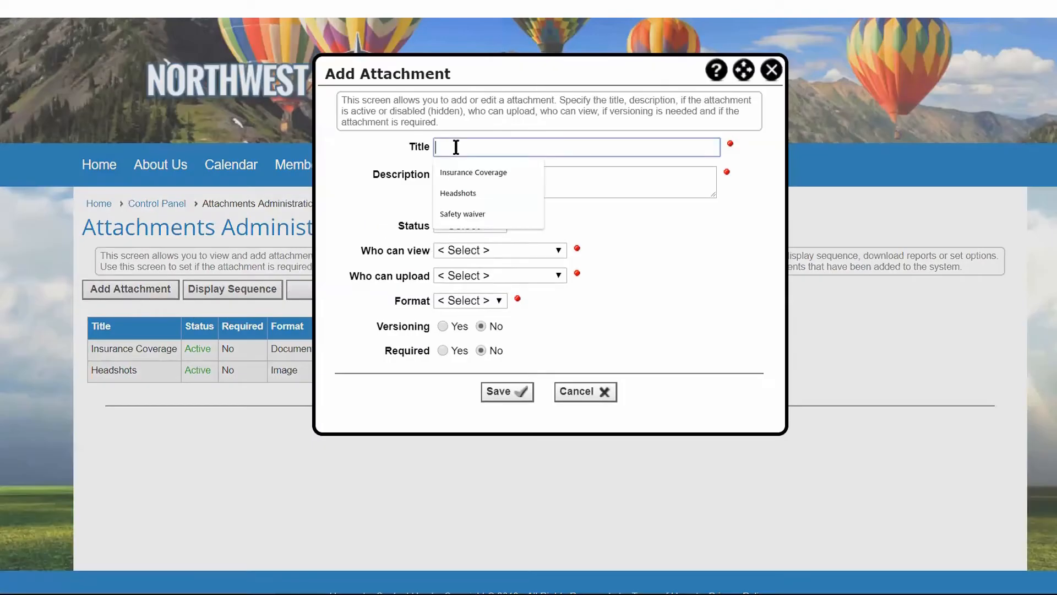
pyautogui.write('Insurance Card')
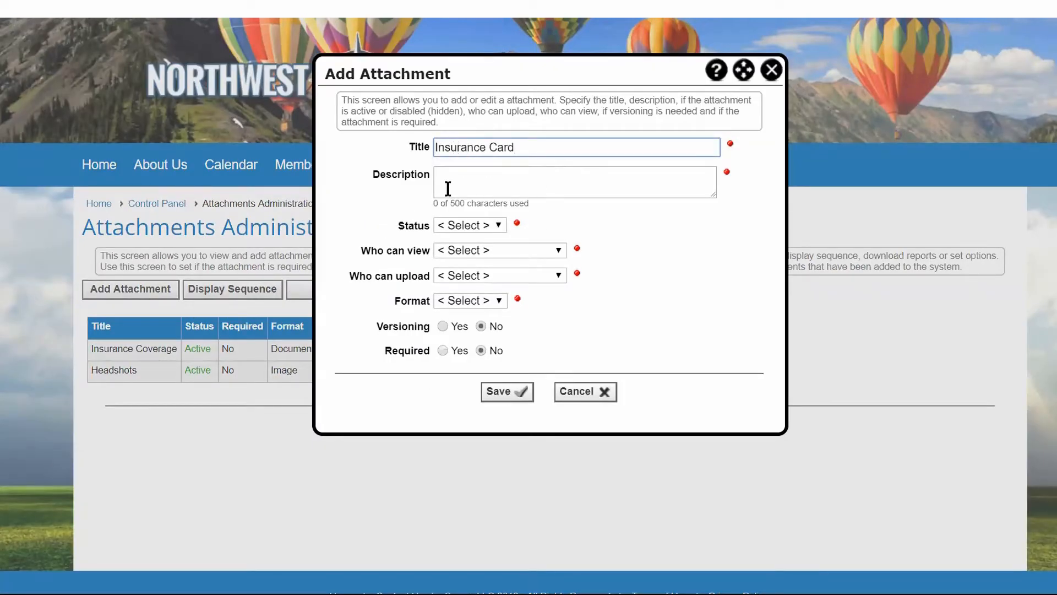
pyautogui.click(447, 179)
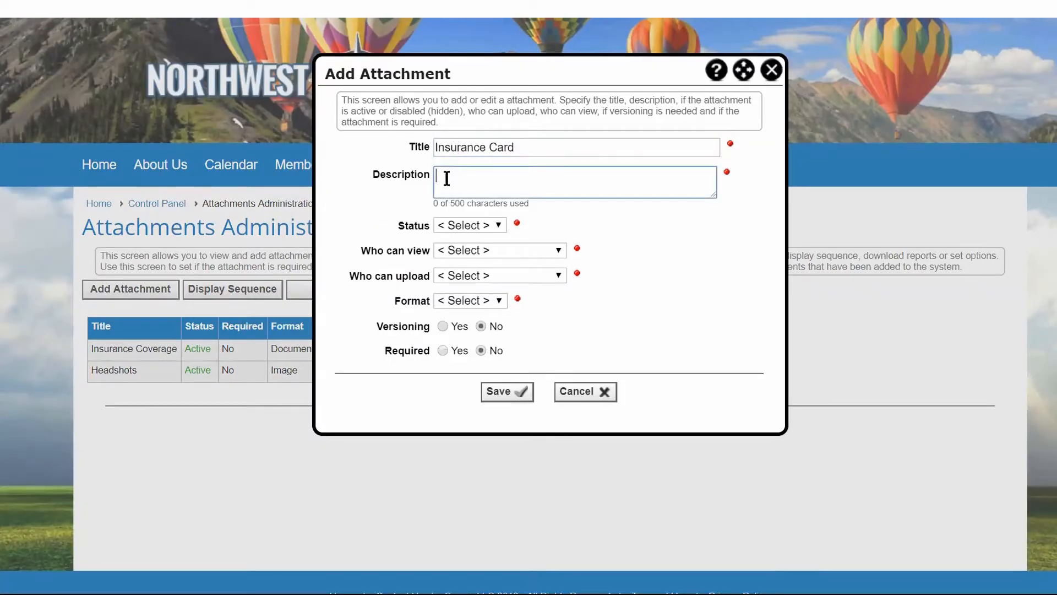
pyautogui.write('Pl')
pyautogui.write('ot')
pyautogui.write('o of your ')
pyautogui.write('insu')
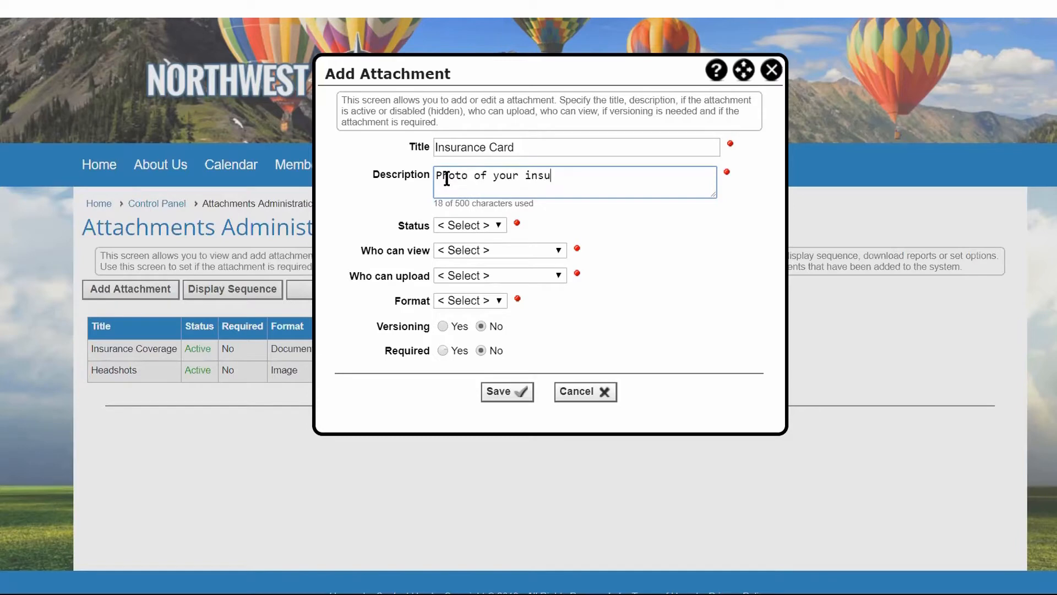
pyautogui.write('rance carc')
pyautogui.press('BackSpace')
pyautogui.write('d')
# Set the attachment's status to Active, viewing and uploading to Members and Admins, and format to Image.
pyautogui.click(500, 223)
pyautogui.click(466, 270)
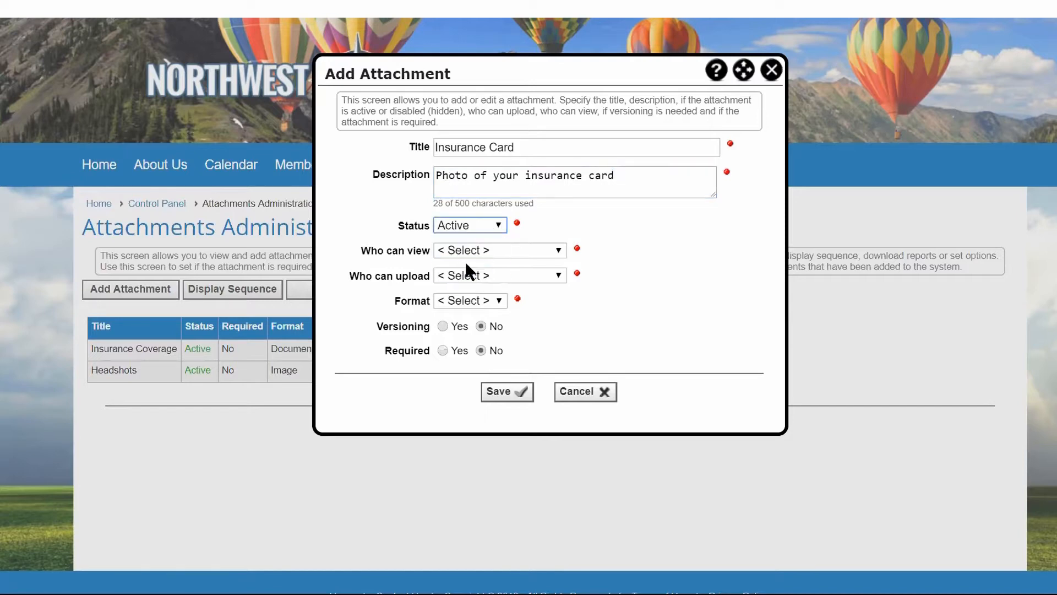
pyautogui.click(559, 251)
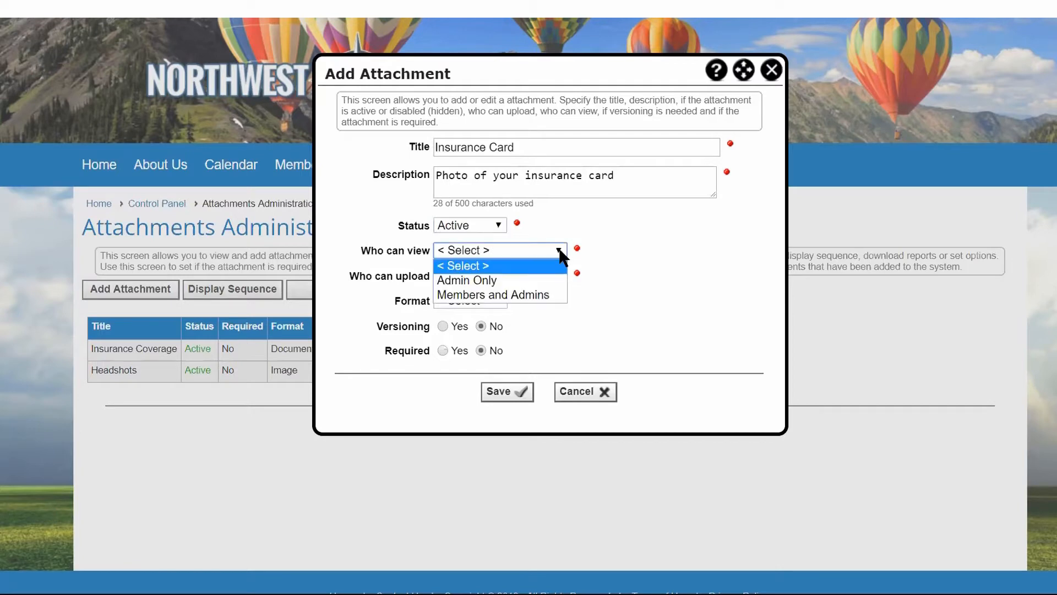
pyautogui.click(505, 292)
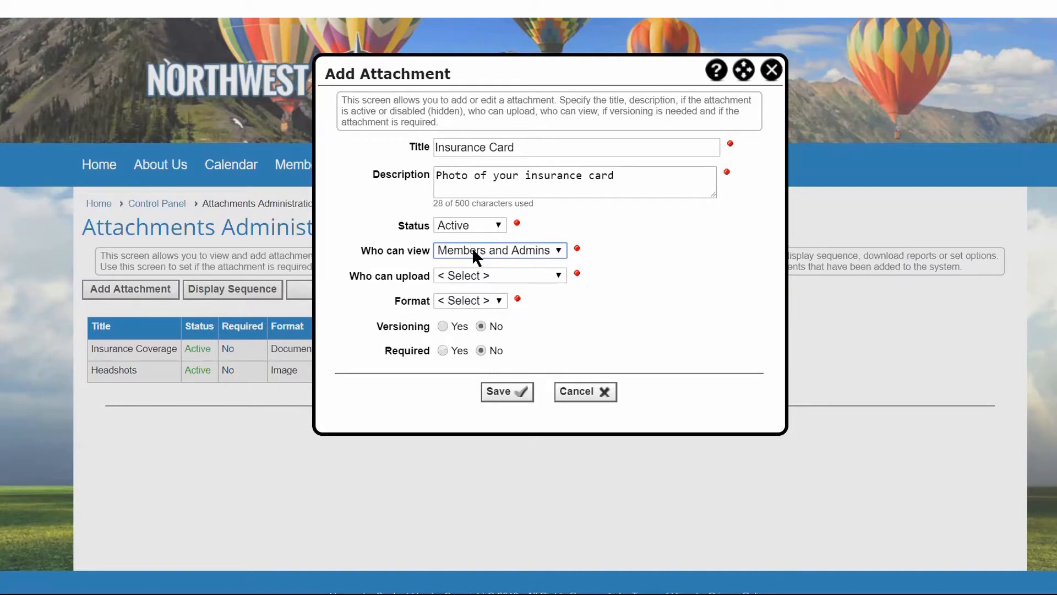
pyautogui.click(510, 275)
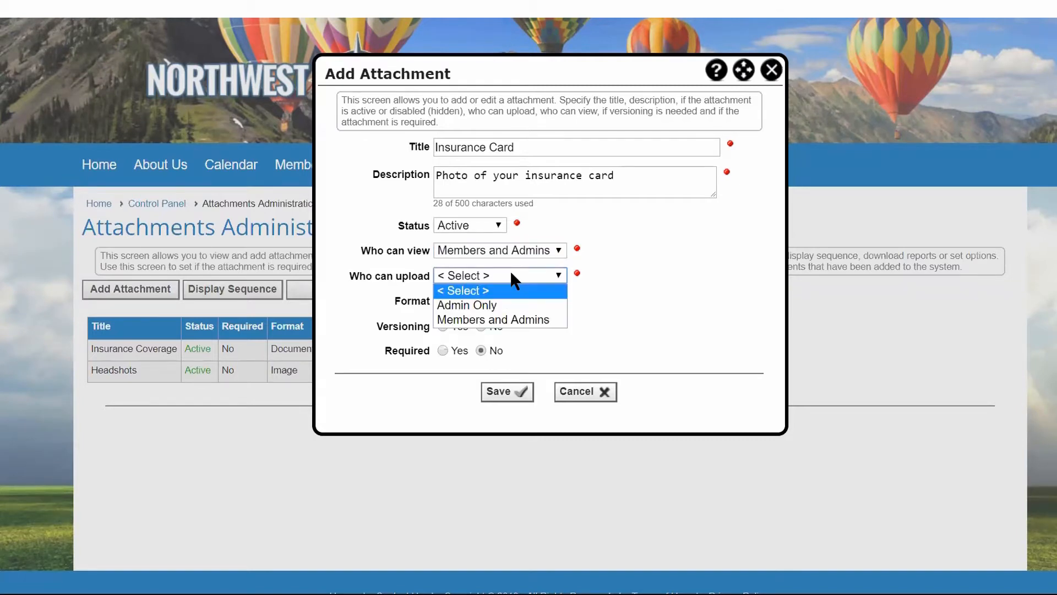
pyautogui.click(504, 319)
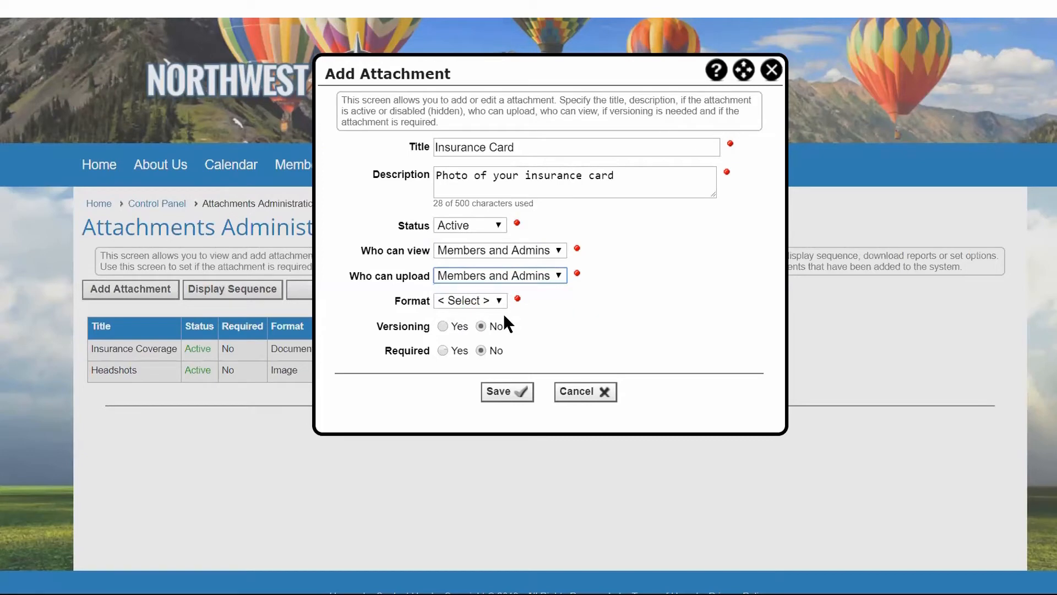
pyautogui.click(501, 300)
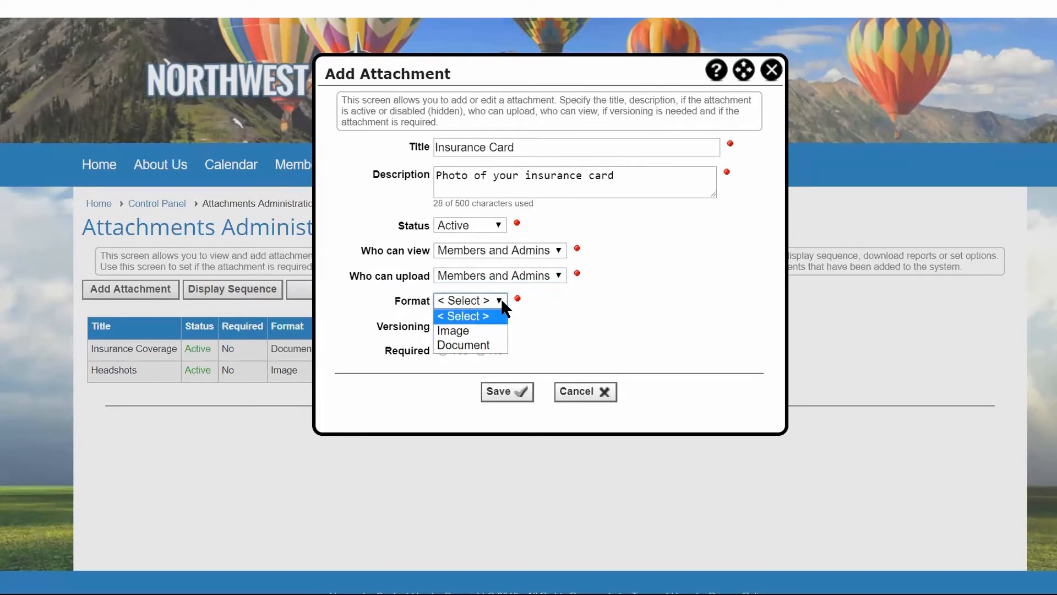
pyautogui.click(480, 334)
# Extend the attachment title to "Insurance Card Photo" and set Versioning to Yes.
pyautogui.click(539, 144)
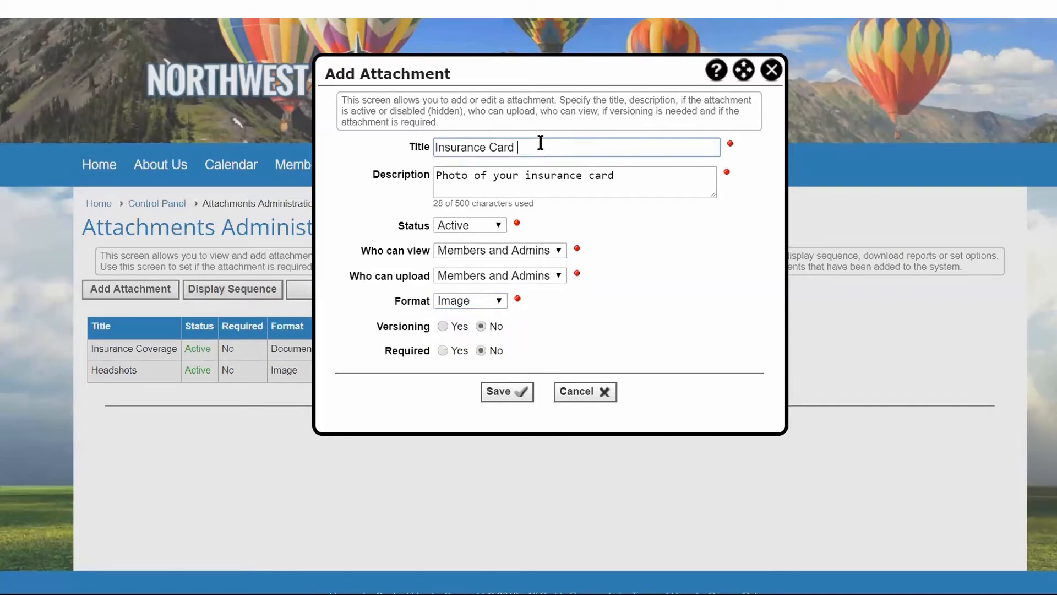
pyautogui.write('Photo')
pyautogui.click(443, 326)
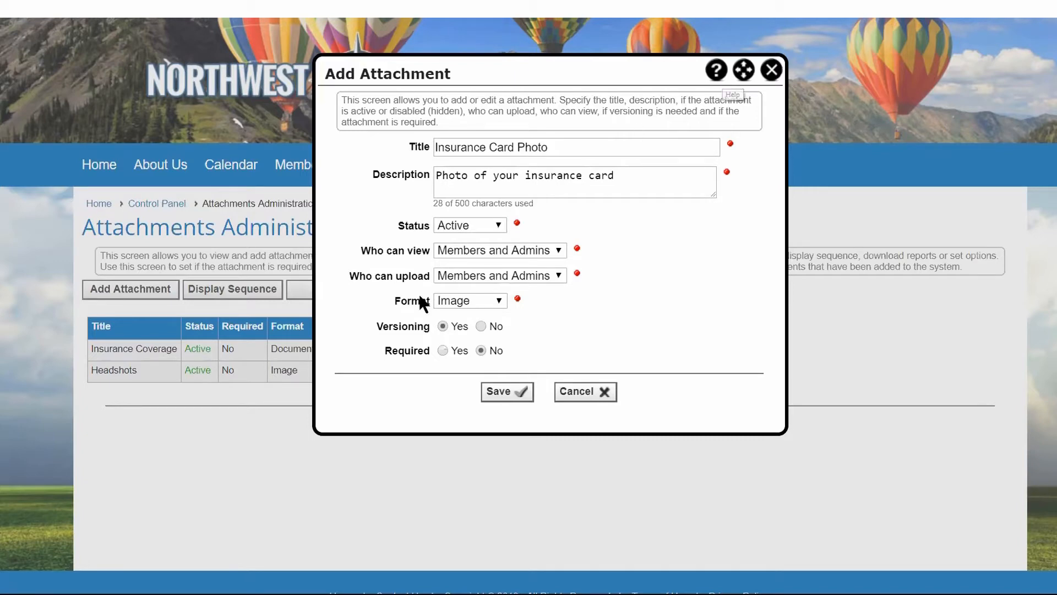
# Look at the format choices and read the help for the approved document and image file types.
pyautogui.click(460, 300)
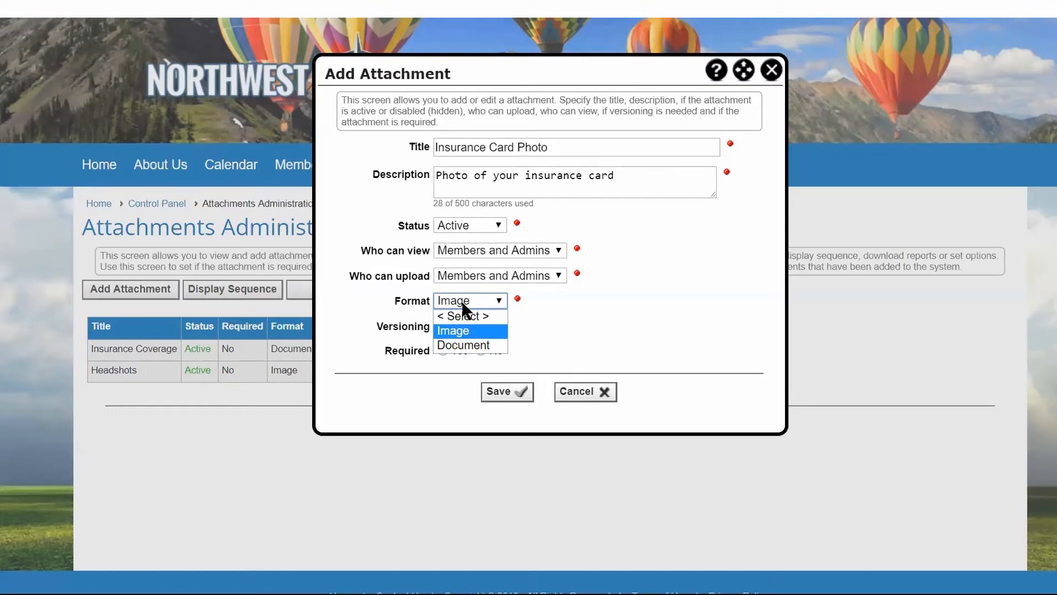
pyautogui.click(462, 301)
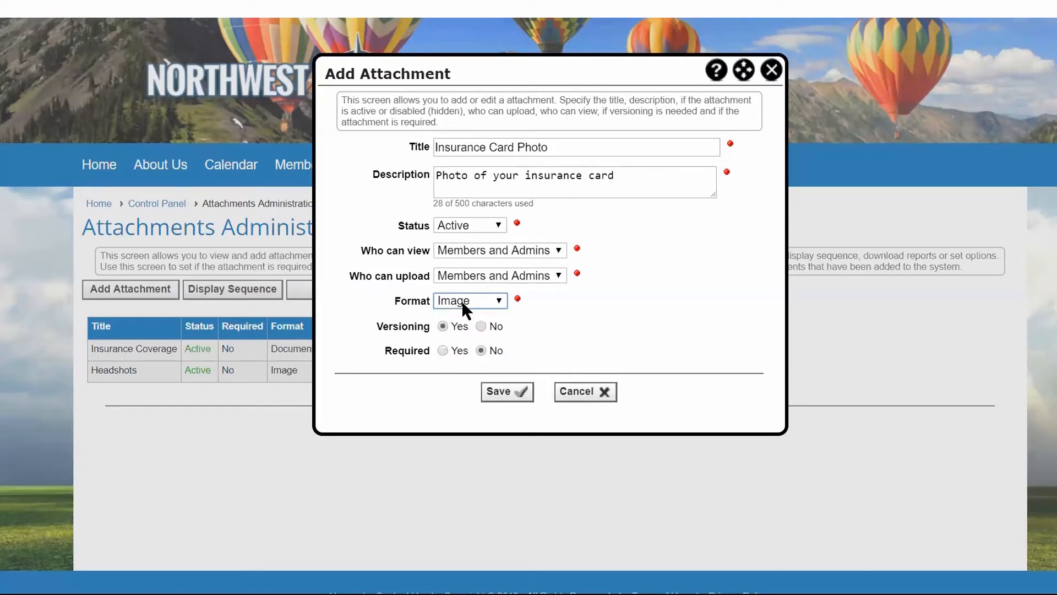
pyautogui.click(717, 72)
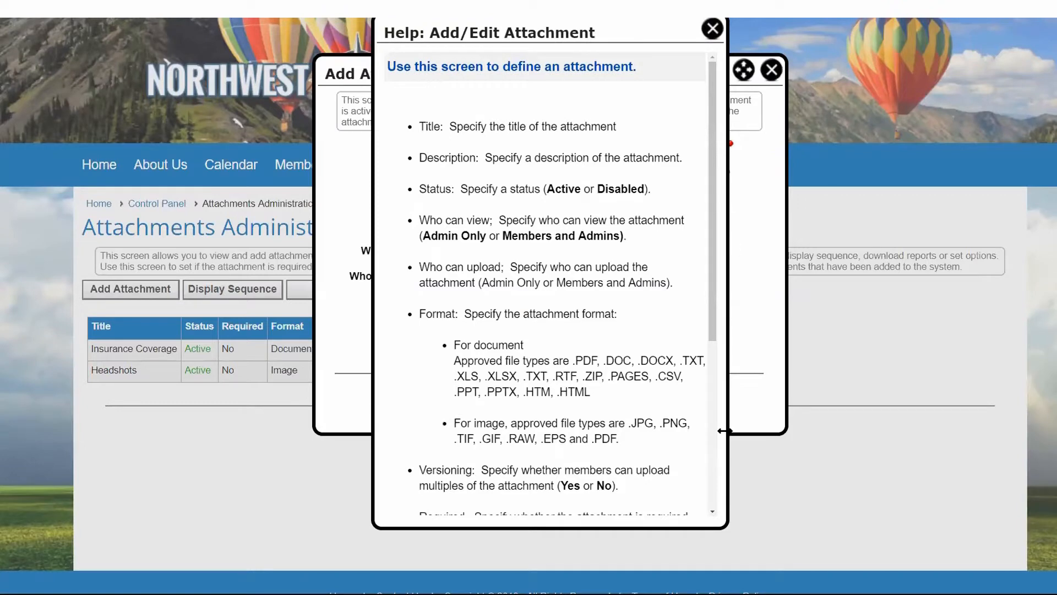
pyautogui.moveTo(724, 431); pyautogui.dragTo(941, 433)
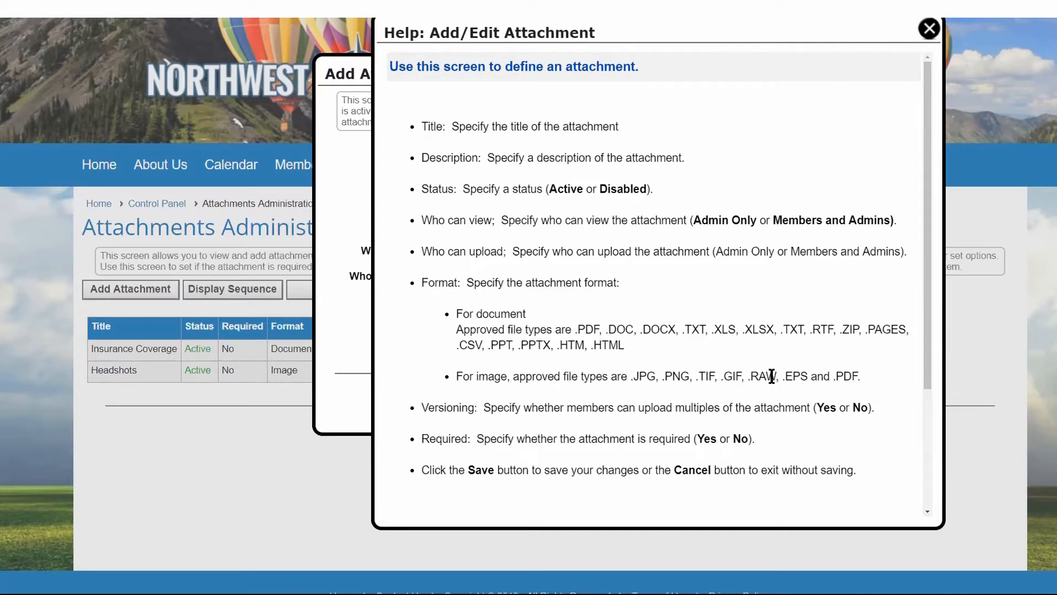
pyautogui.moveTo(457, 327); pyautogui.dragTo(637, 342)
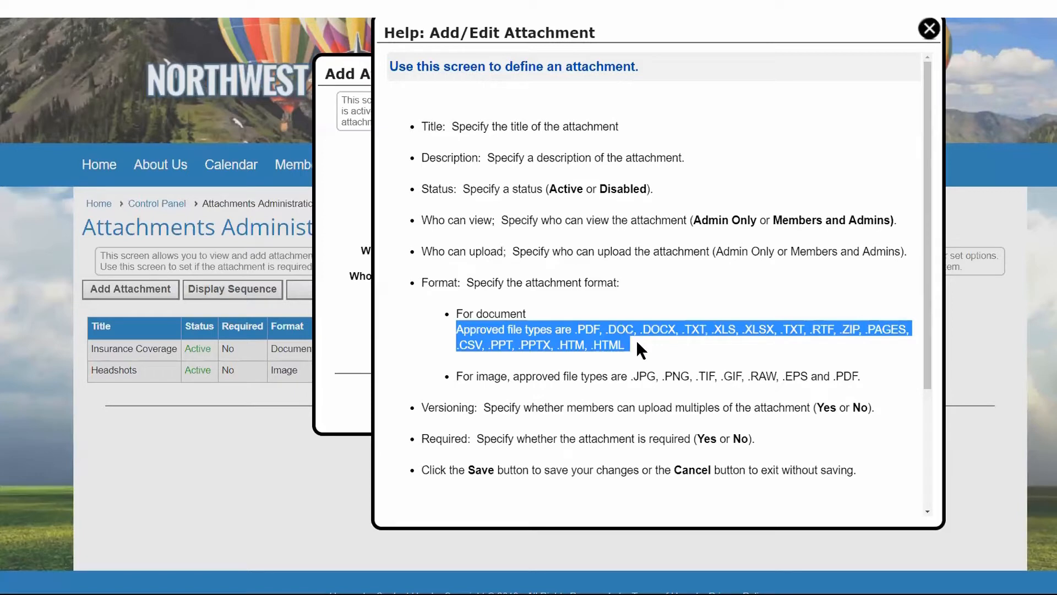
pyautogui.click(929, 30)
# Save the new Insurance Card Photo attachment and dismiss the message.
pyautogui.moveTo(609, 77); pyautogui.dragTo(772, 86)
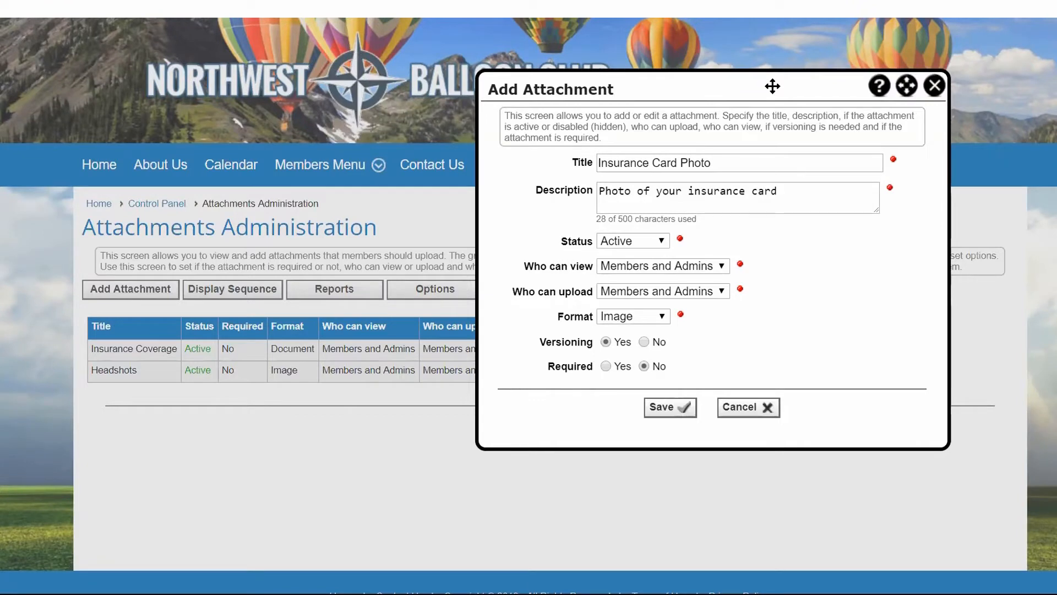
pyautogui.click(669, 408)
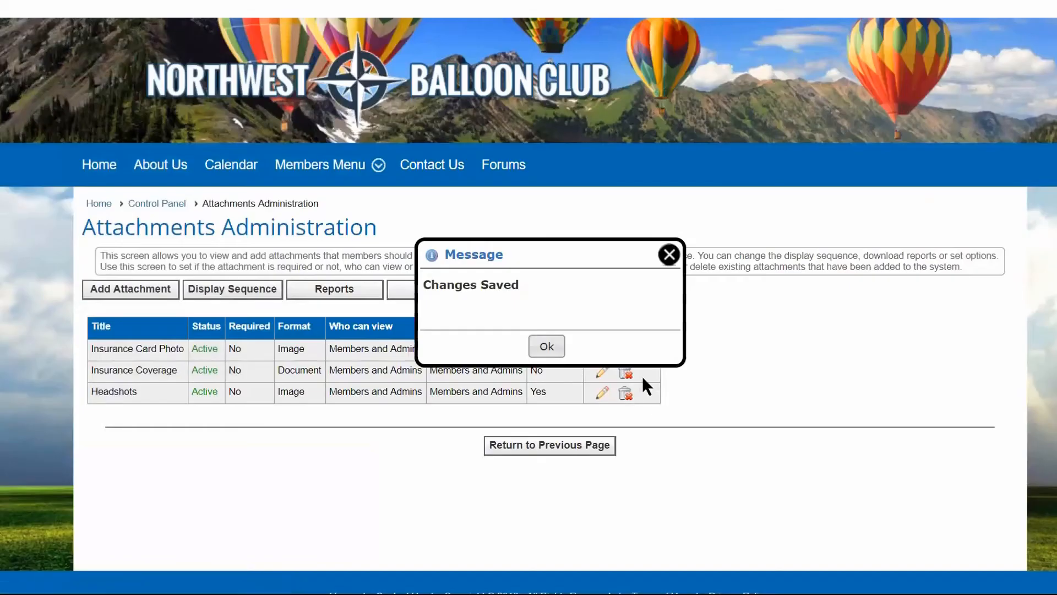
pyautogui.click(545, 345)
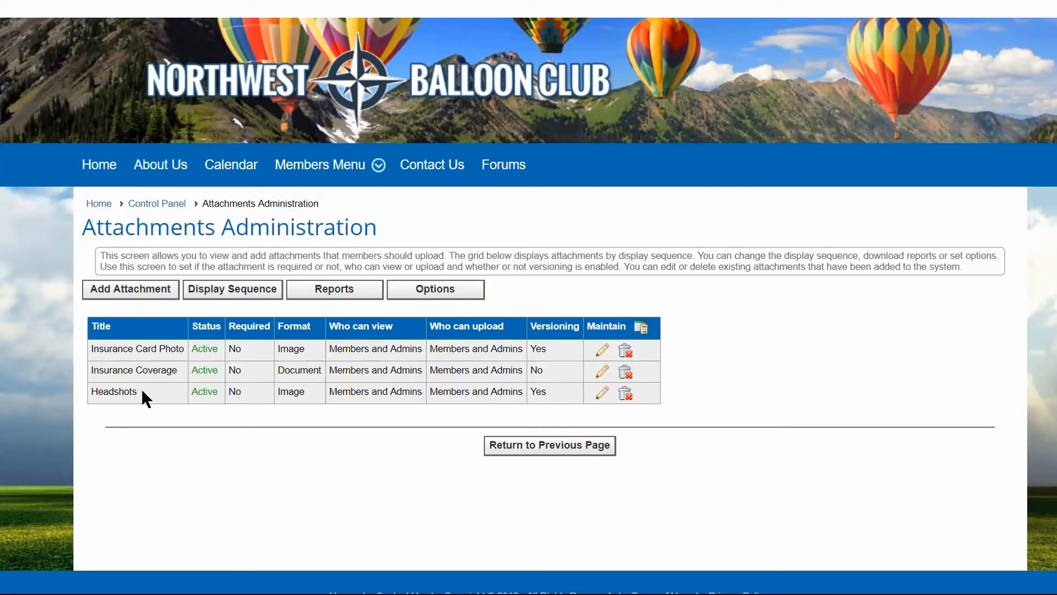
# Open the Headshots attachment, look at its versioning and format settings, and leave without saving.
pyautogui.click(602, 393)
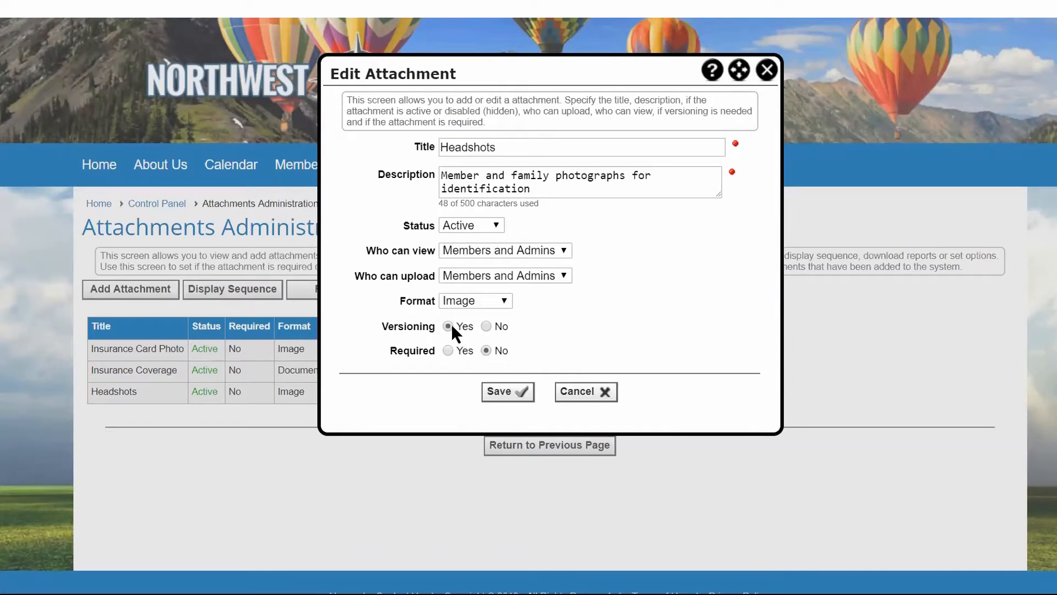
pyautogui.click(470, 300)
pyautogui.click(465, 306)
pyautogui.click(579, 392)
# Start another new attachment with the title "Chase Vehicle images".
pyautogui.click(133, 295)
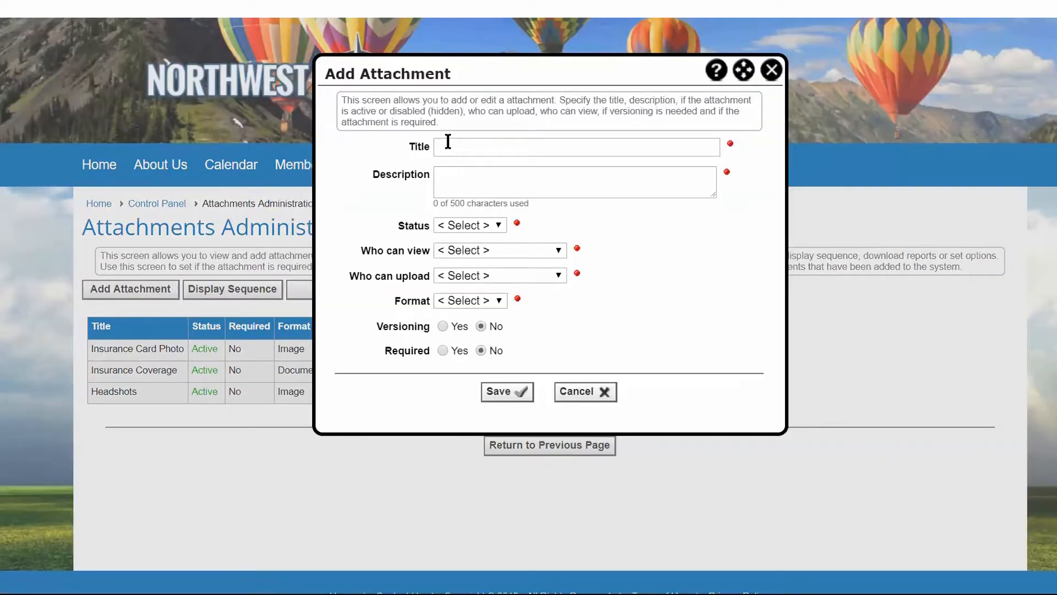
pyautogui.click(448, 142)
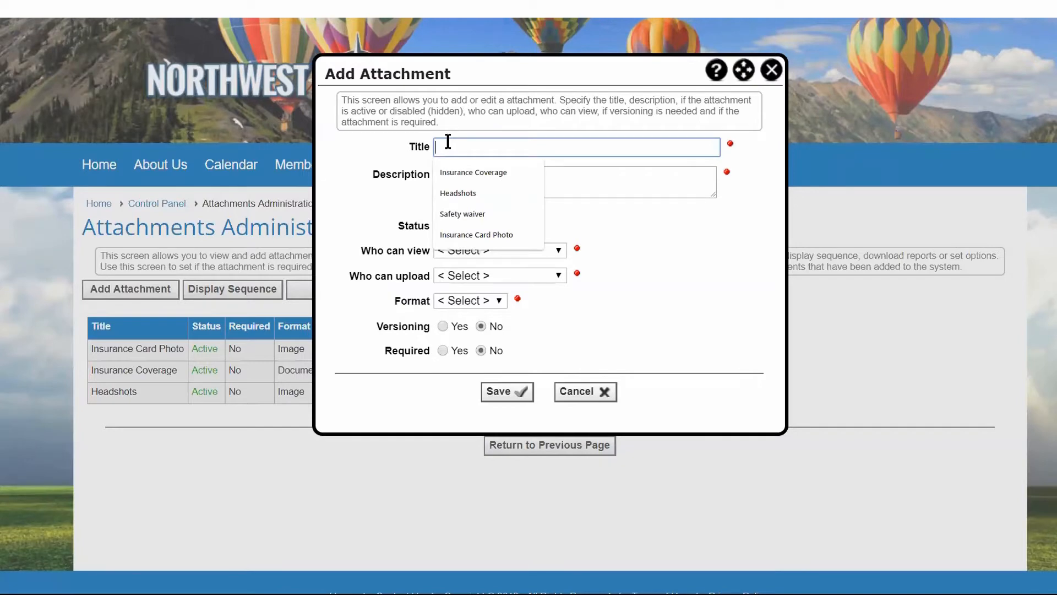
pyautogui.write('Chase Vehicle')
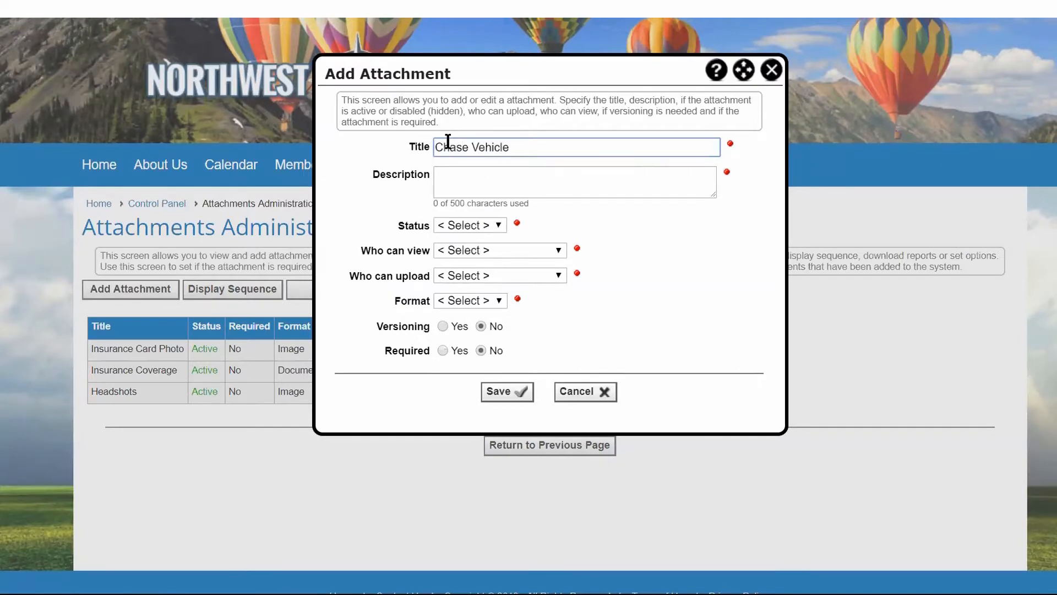
pyautogui.write(' images')
# Enter the attachment description "upload a photo of your vehicle, your drivers license, and proof of insurance".
pyautogui.click(446, 173)
pyautogui.write('upload a photo of your vehicle, your driver')
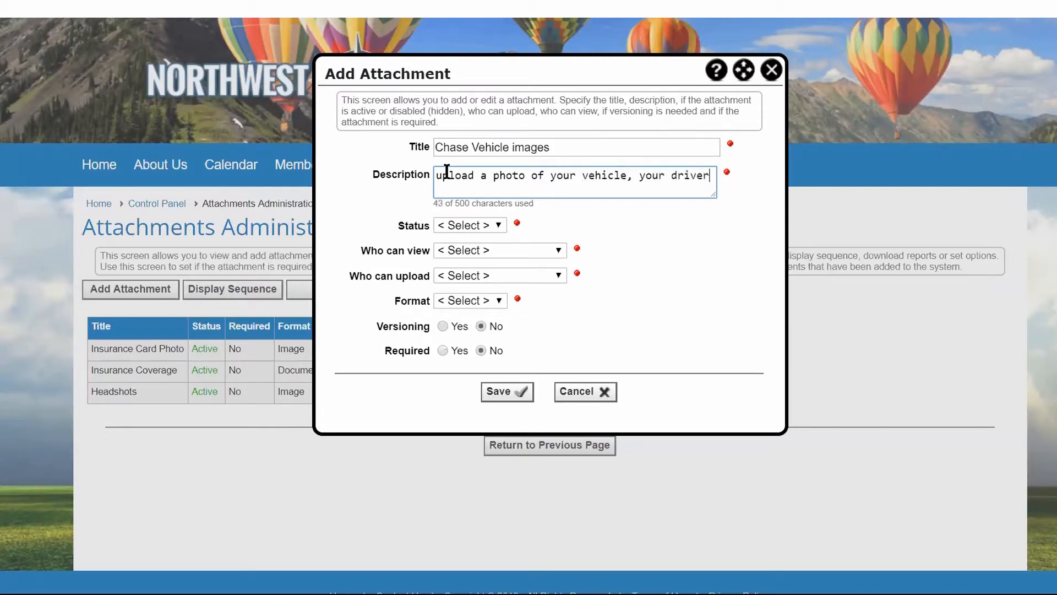
pyautogui.write('s licens')
pyautogui.write('e')
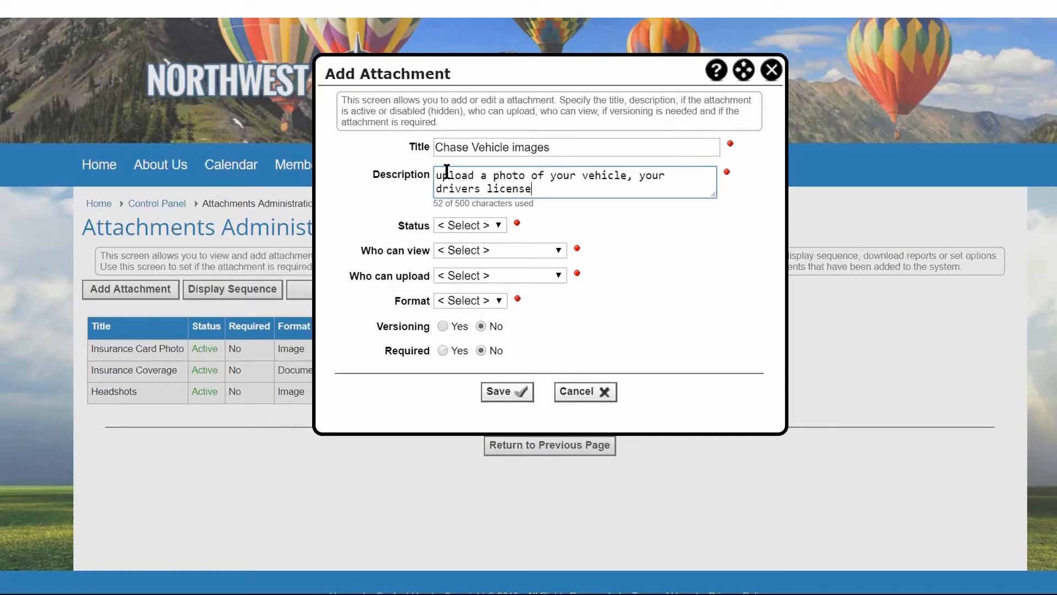
pyautogui.write(', and proof of insurance')
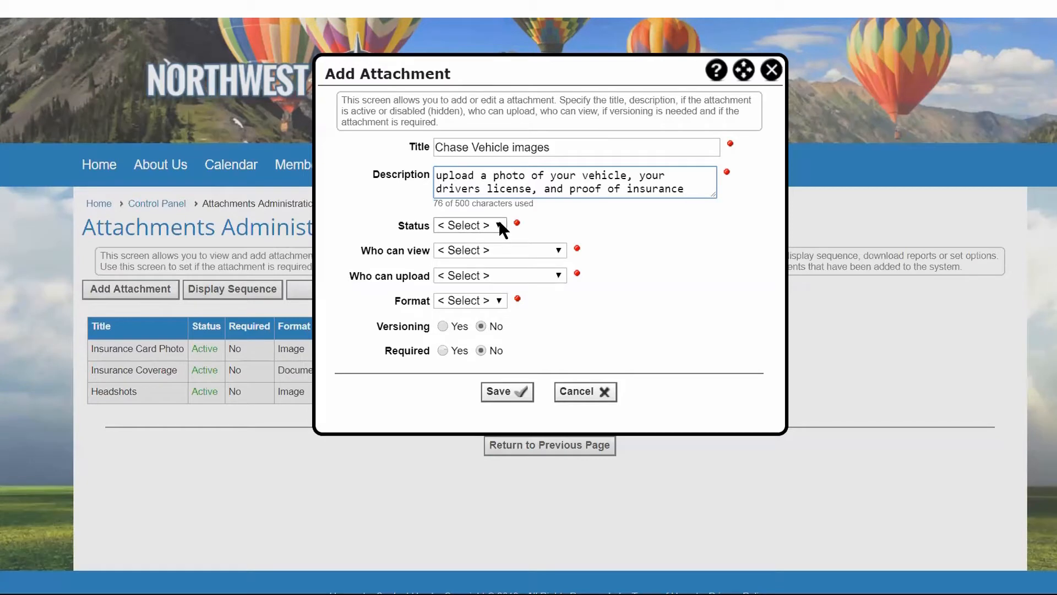
# Set the Chase Vehicle images attachment to Active, viewable and uploadable by Members and Admins, in Image format.
pyautogui.click(501, 227)
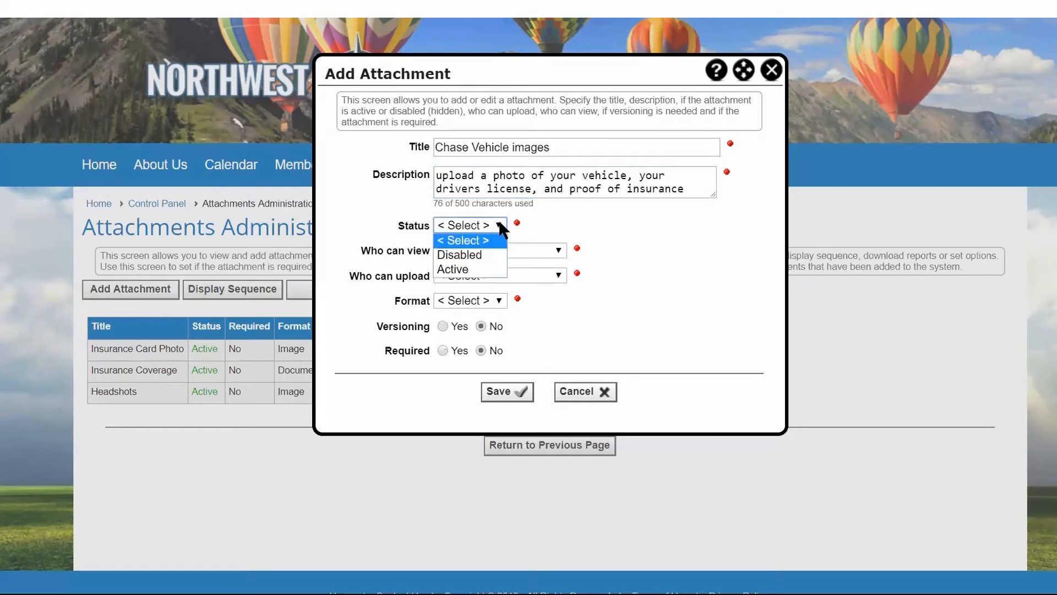
pyautogui.click(467, 269)
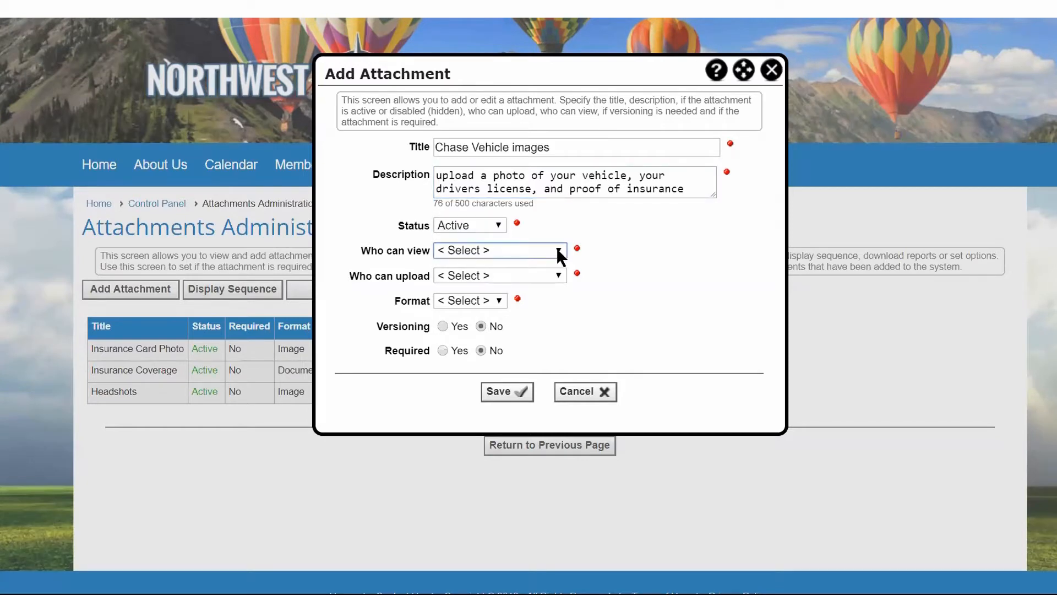
pyautogui.click(556, 248)
pyautogui.click(497, 292)
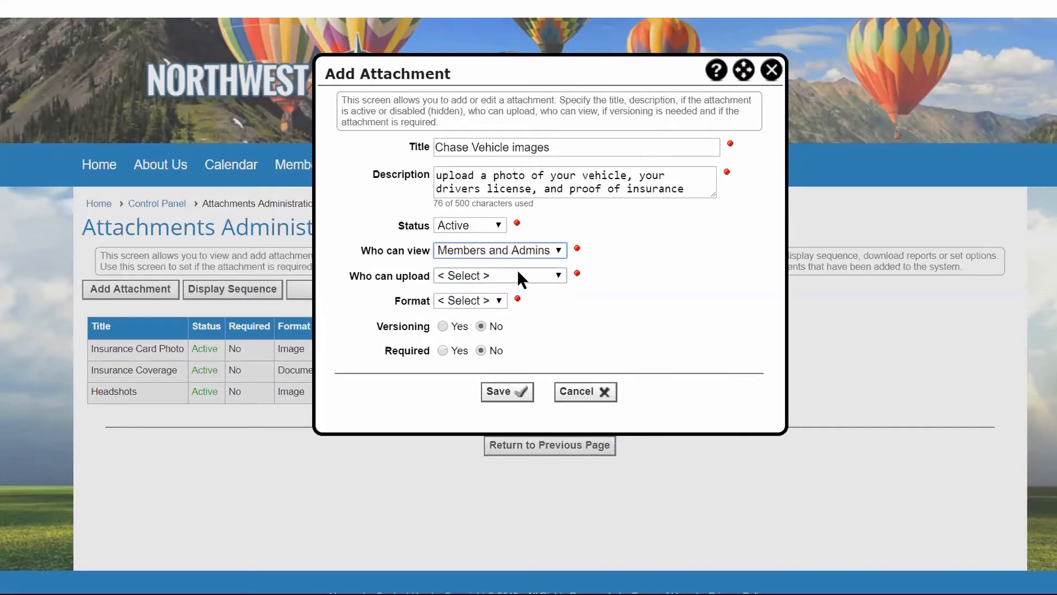
pyautogui.click(518, 273)
pyautogui.click(497, 315)
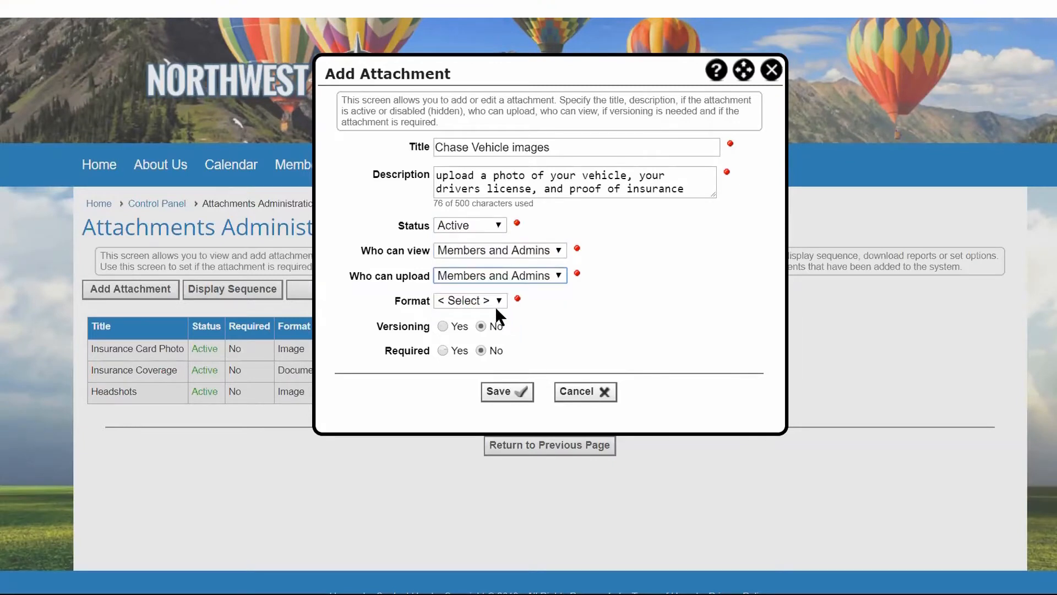
pyautogui.click(496, 303)
pyautogui.click(464, 331)
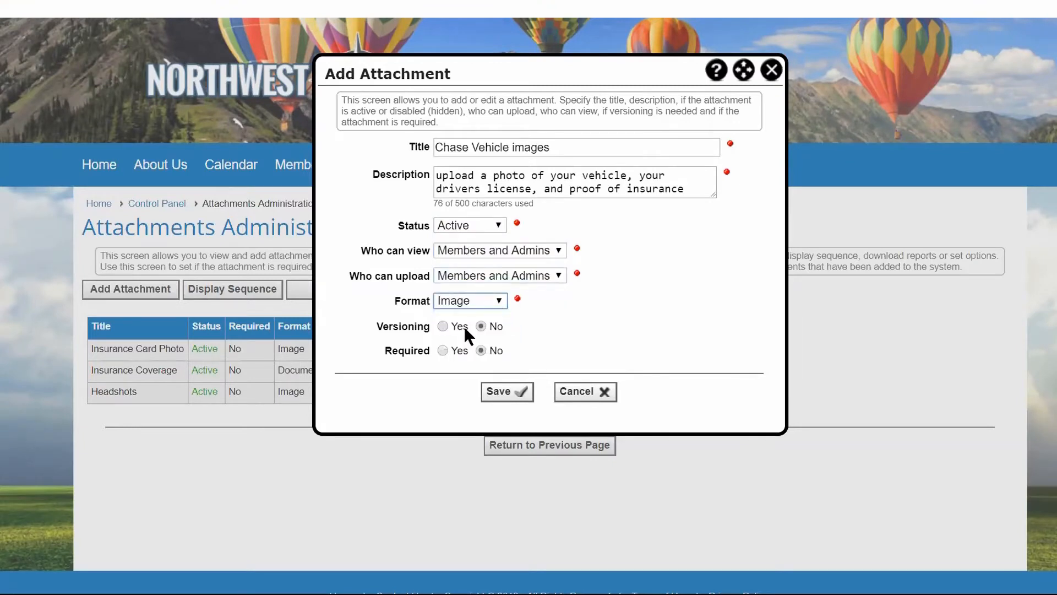
# Check in the attachment help whether PDF is an approved file type for both documents and images.
pyautogui.click(717, 70)
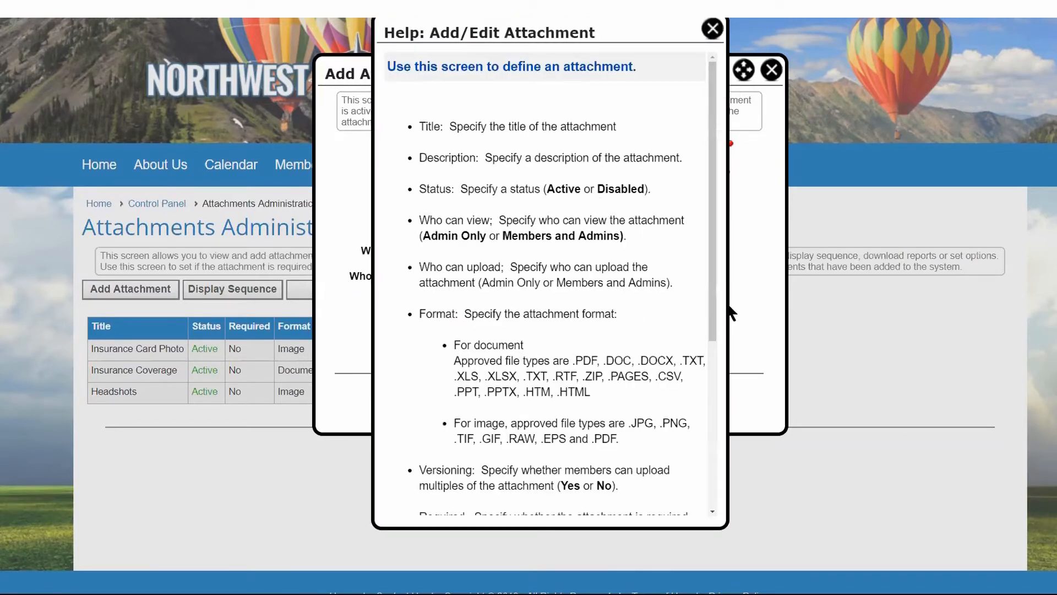
pyautogui.moveTo(727, 307); pyautogui.dragTo(861, 300)
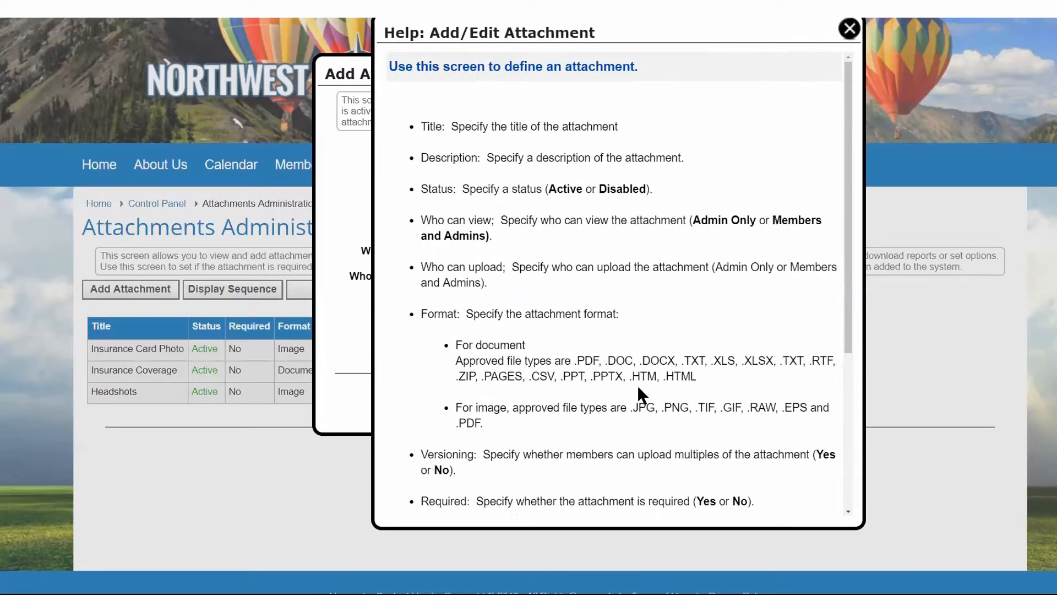
pyautogui.doubleClick(587, 360)
pyautogui.click(469, 422)
pyautogui.doubleClick(469, 423)
pyautogui.click(849, 29)
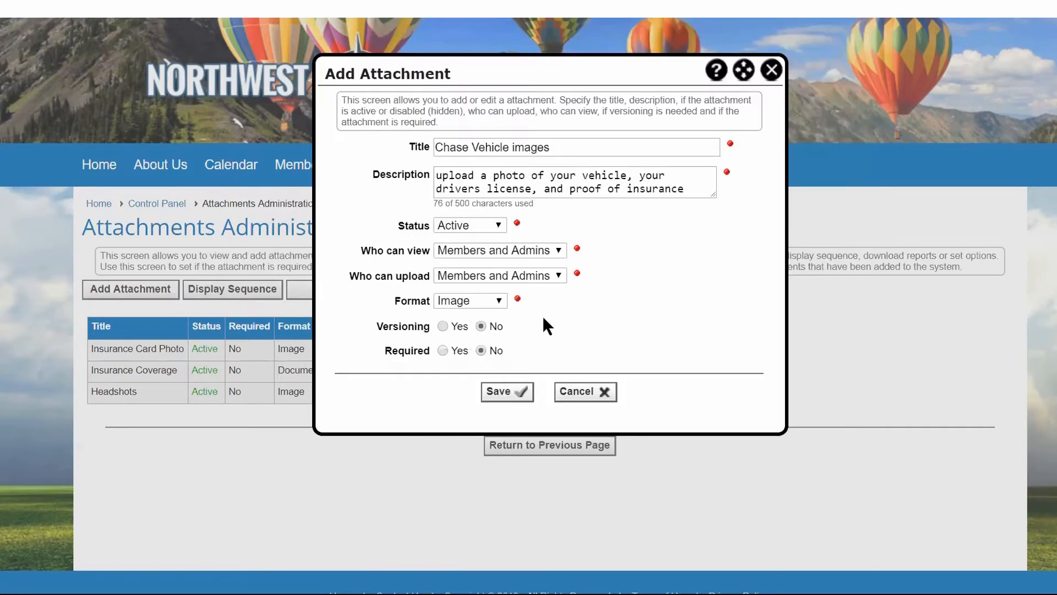
# Enable versioning for the Chase Vehicle images attachment and save it.
pyautogui.click(440, 325)
pyautogui.click(513, 393)
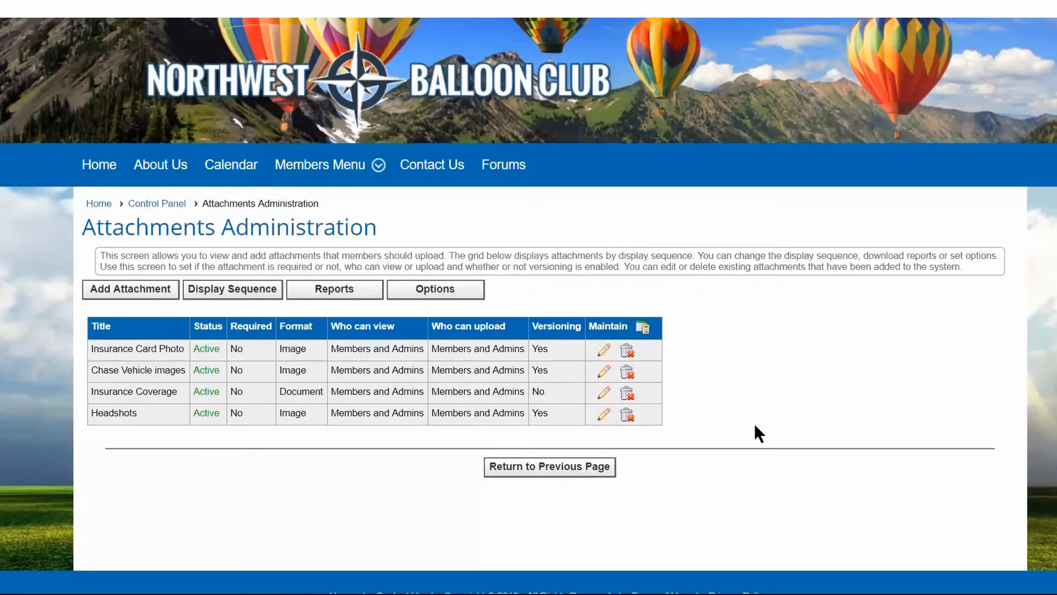
# Start another new attachment titled "Pilot's license" with the description "Photo of license".
pyautogui.click(130, 290)
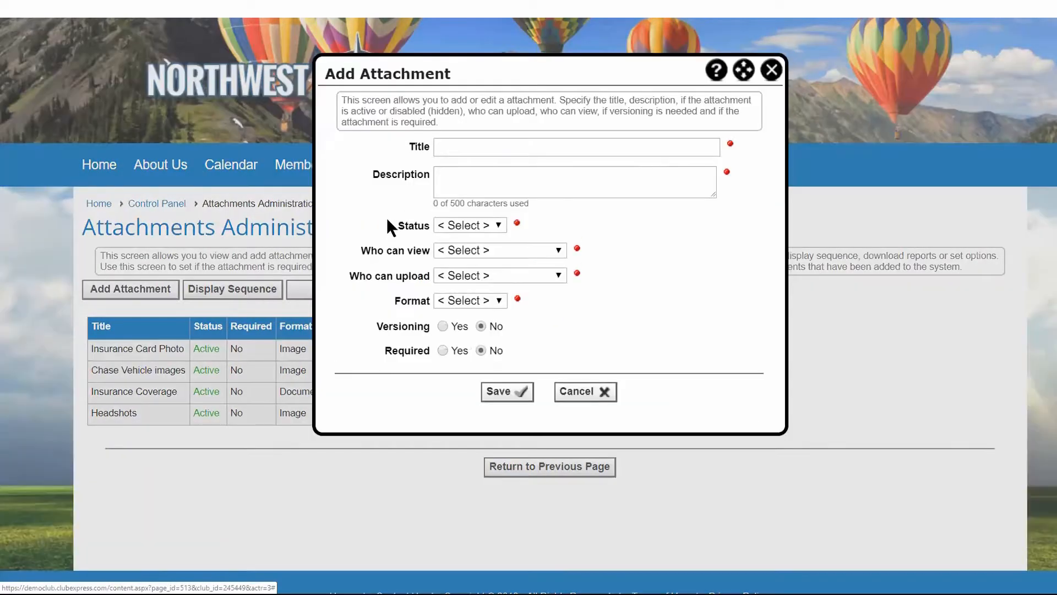
pyautogui.click(444, 147)
pyautogui.write("Pilot's license")
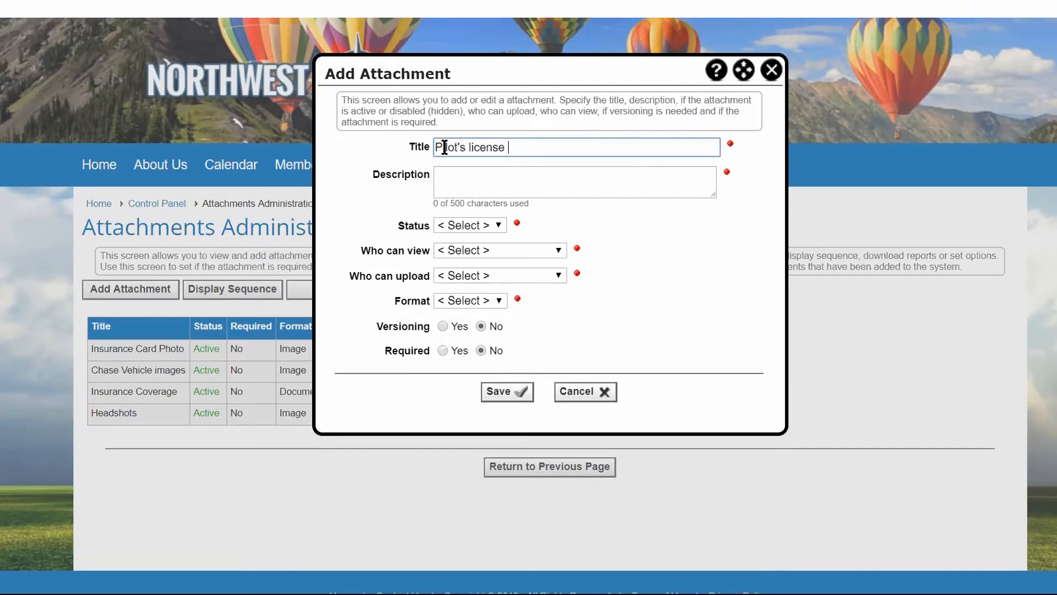
pyautogui.click(436, 174)
pyautogui.write('Photo')
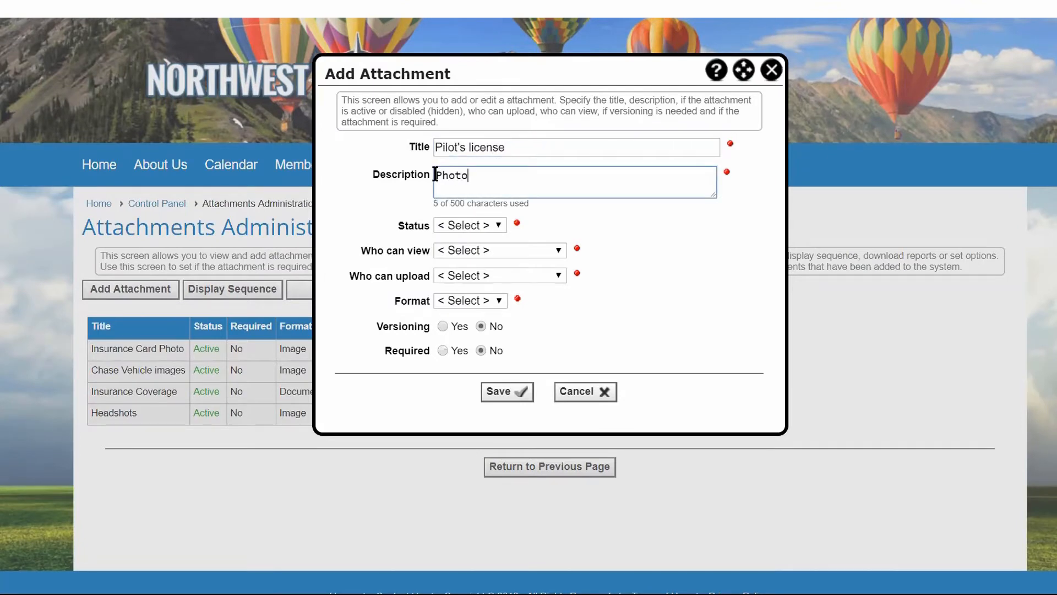
pyautogui.write(' of license')
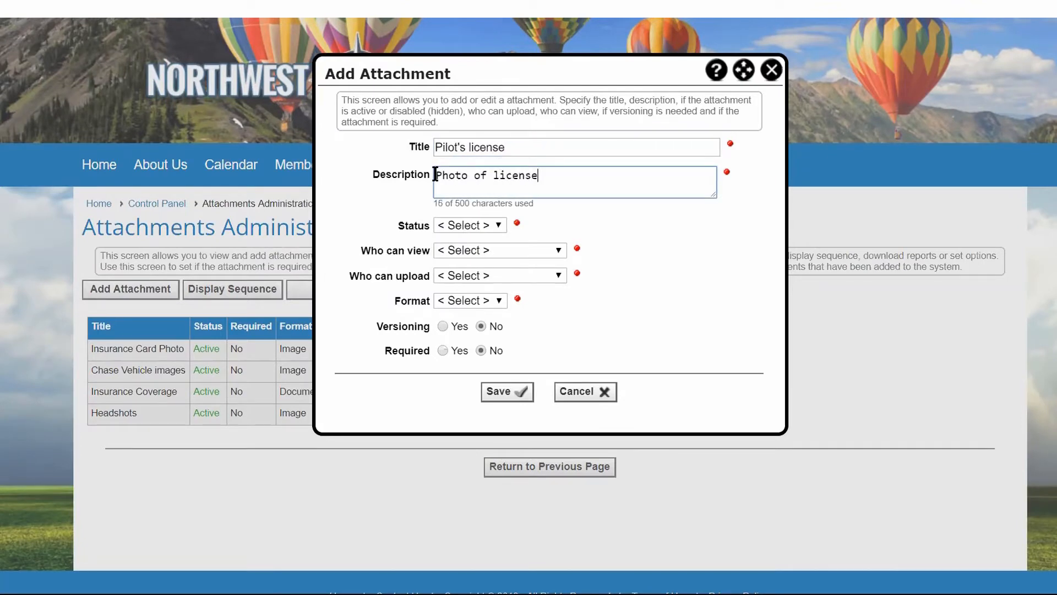
# Set the Pilot's license attachment's status to Disabled and let Members and Admins both view and upload it.
pyautogui.click(469, 223)
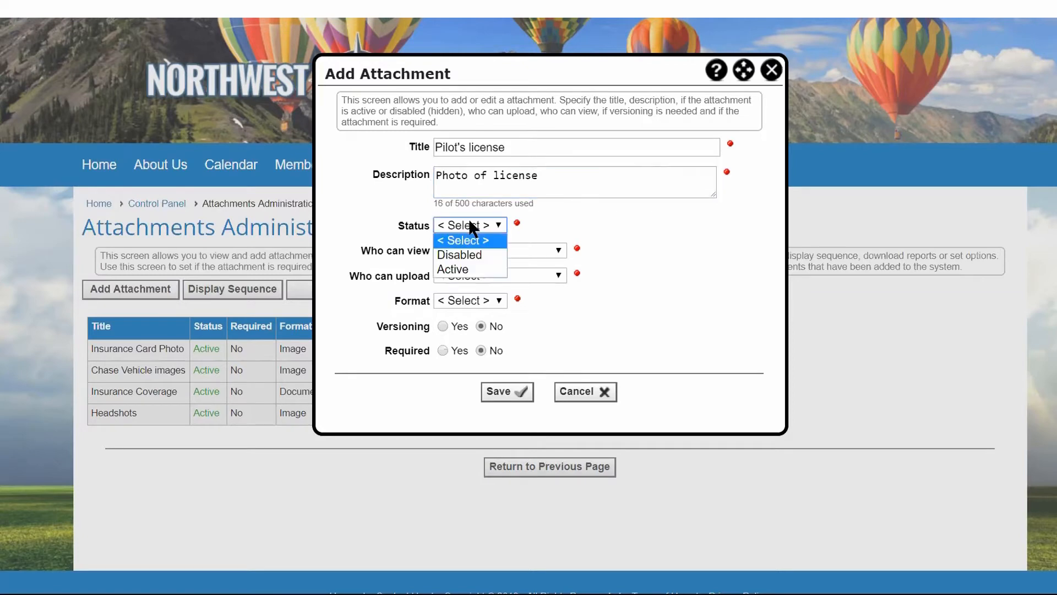
pyautogui.click(458, 256)
pyautogui.click(482, 250)
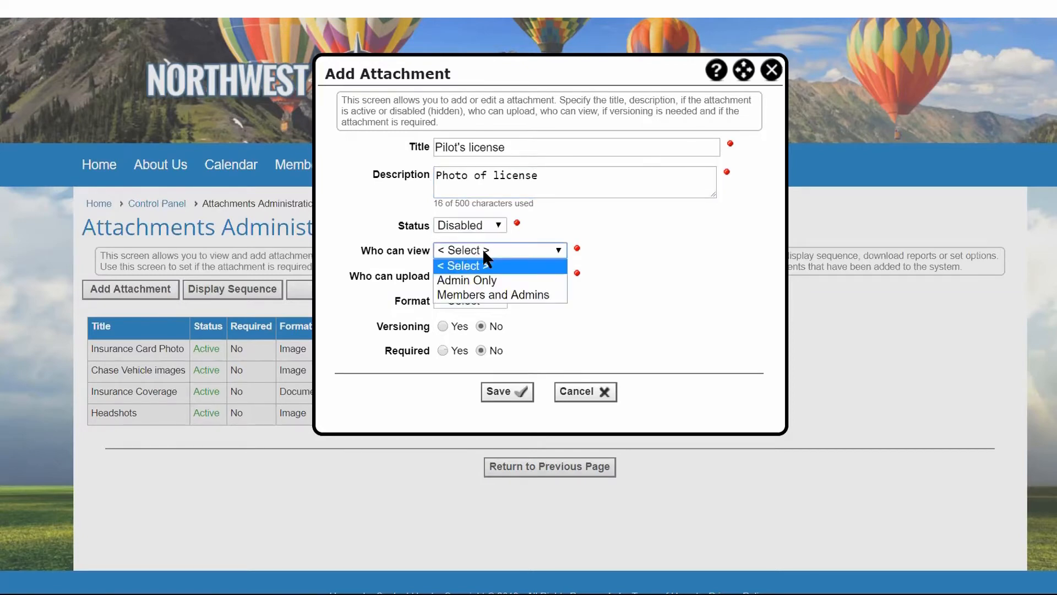
pyautogui.click(492, 295)
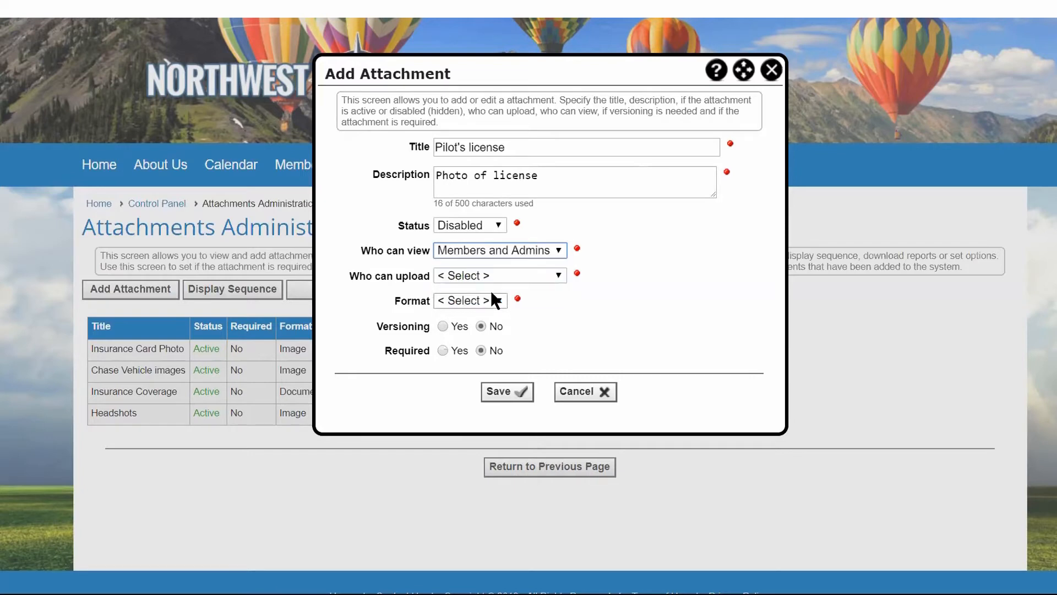
pyautogui.click(518, 275)
pyautogui.click(494, 318)
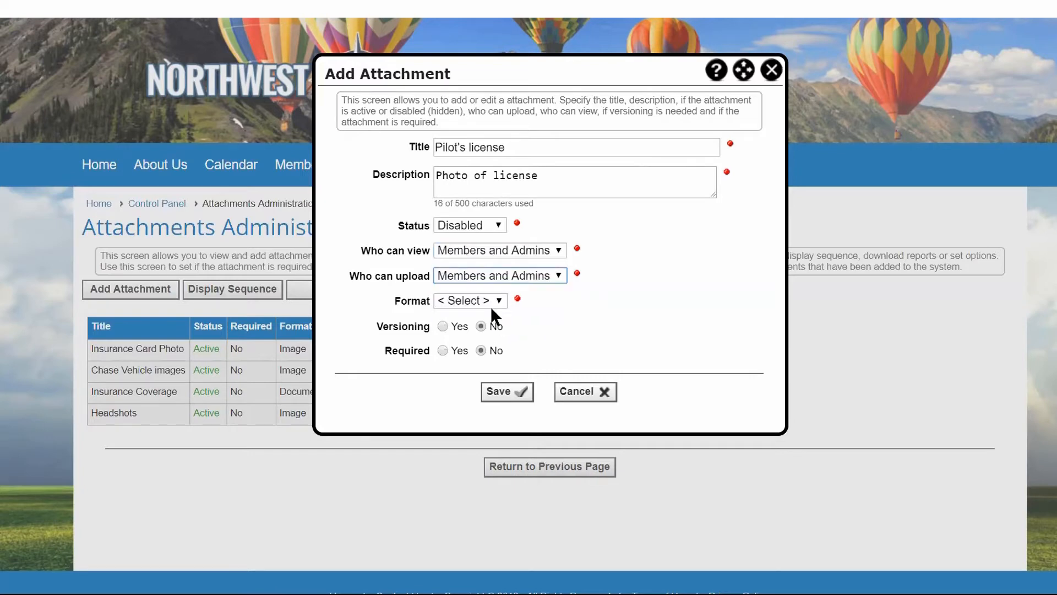
# Choose the Image format for the Pilot's license attachment, enable versioning, and save it.
pyautogui.click(494, 300)
pyautogui.click(467, 327)
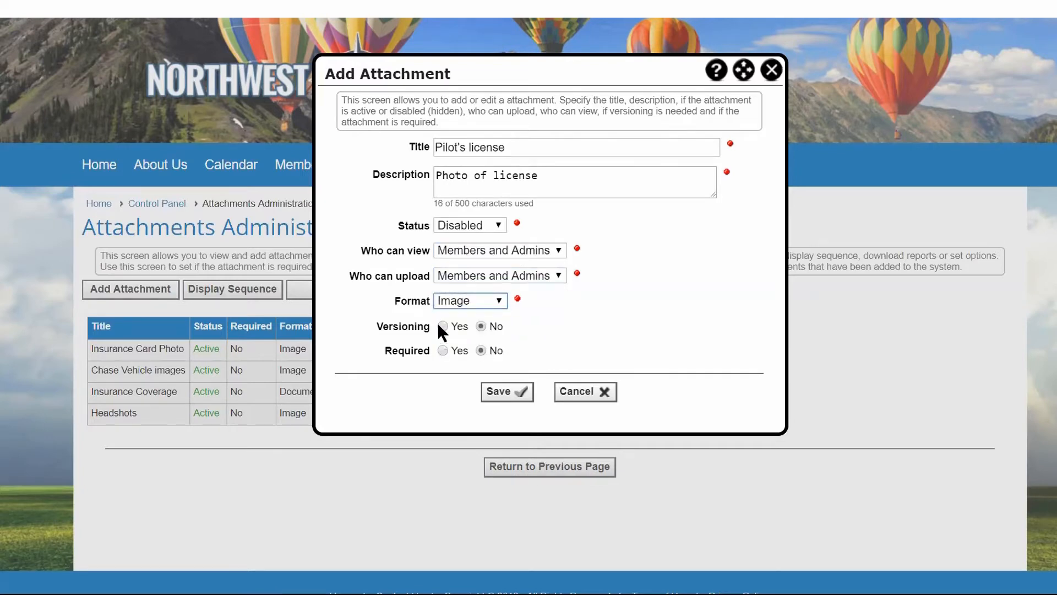
pyautogui.click(443, 325)
pyautogui.click(500, 392)
pyautogui.click(545, 346)
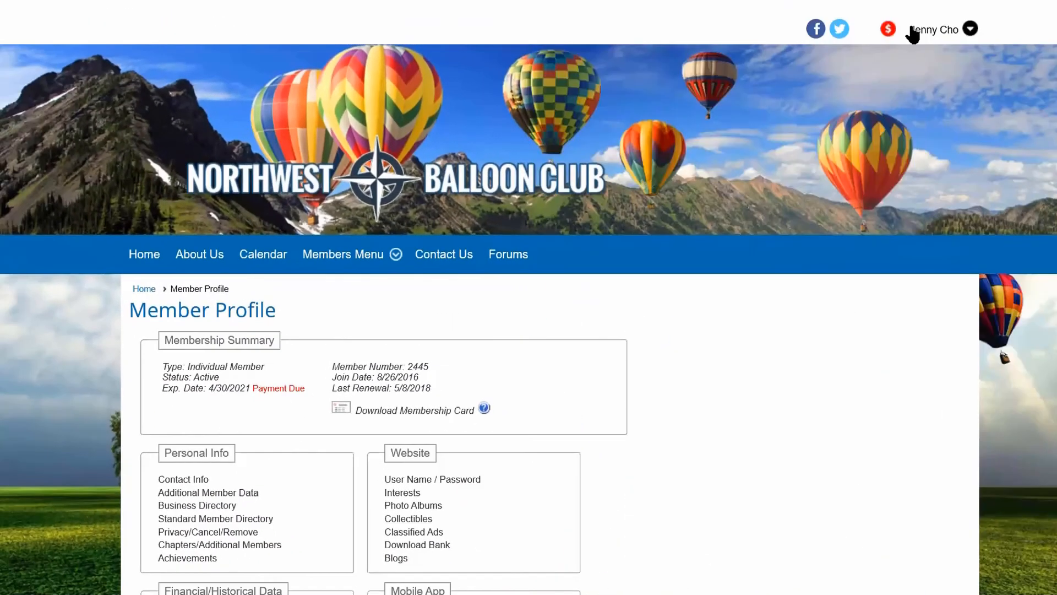
# Switch to the member's login and open the Attachments page from the member profile to review the available attachments.
pyautogui.click(936, 33)
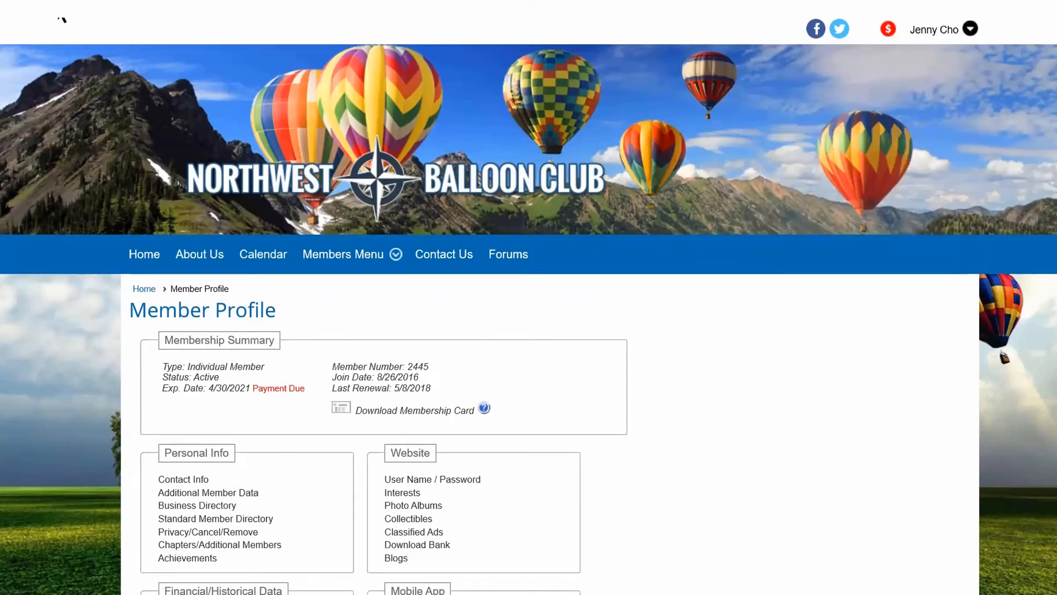
pyautogui.click(939, 33)
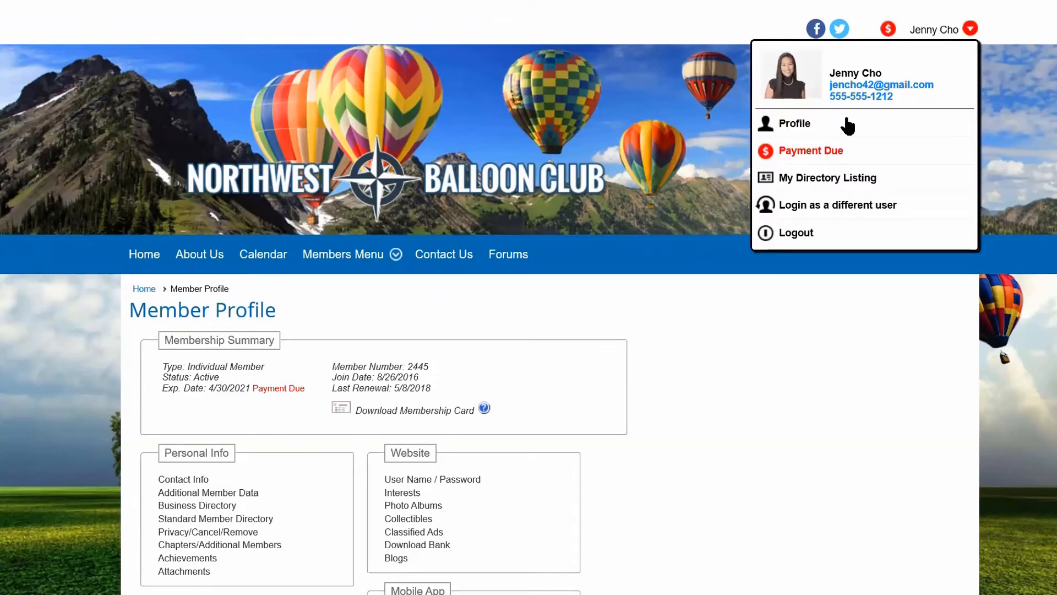
pyautogui.click(812, 131)
pyautogui.scroll(-5, 749, 248)
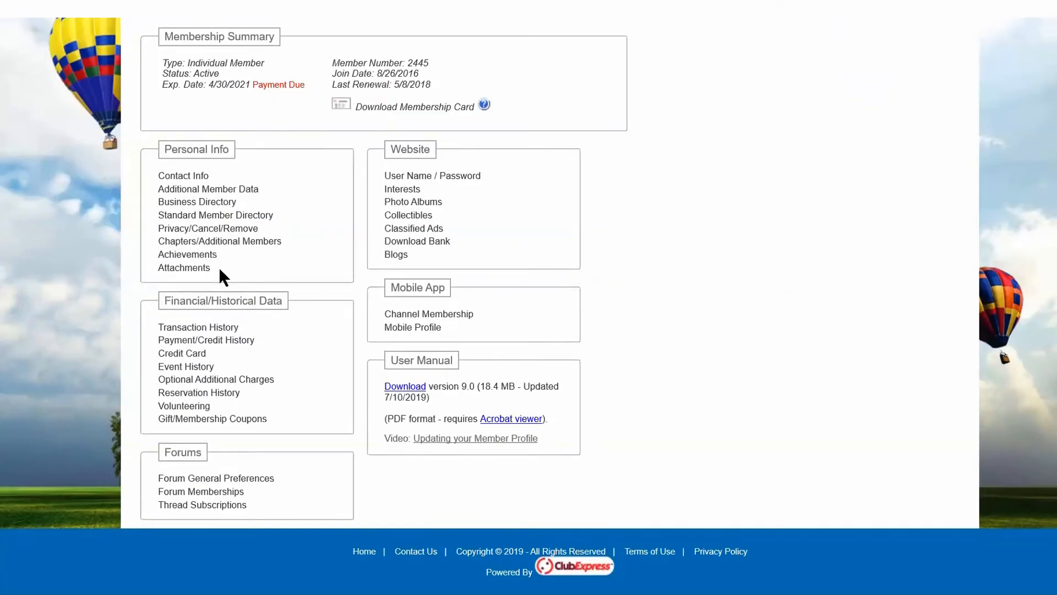
pyautogui.click(184, 268)
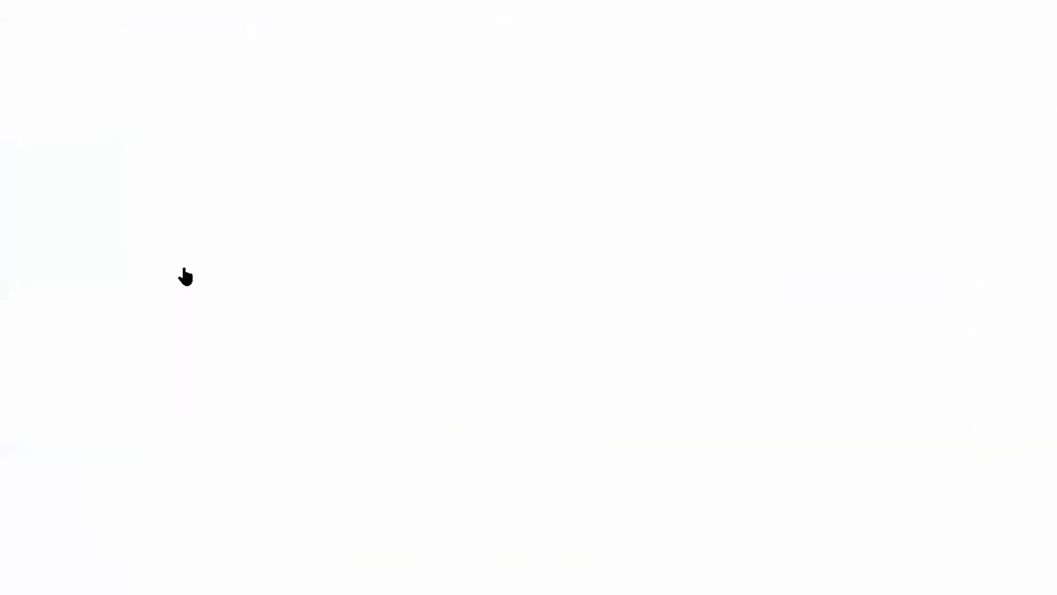
pyautogui.scroll(-1, 884, 362)
pyautogui.scroll(-3, 884, 361)
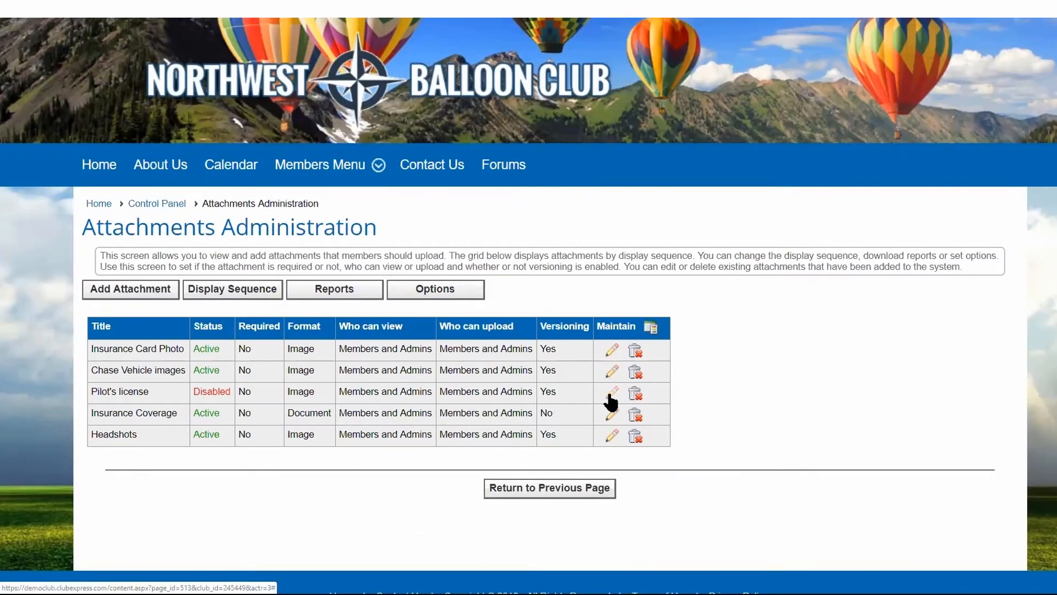
# Return to Attachments Administration, set the Pilot's license attachment to Active and Required, and save it.
pyautogui.click(610, 401)
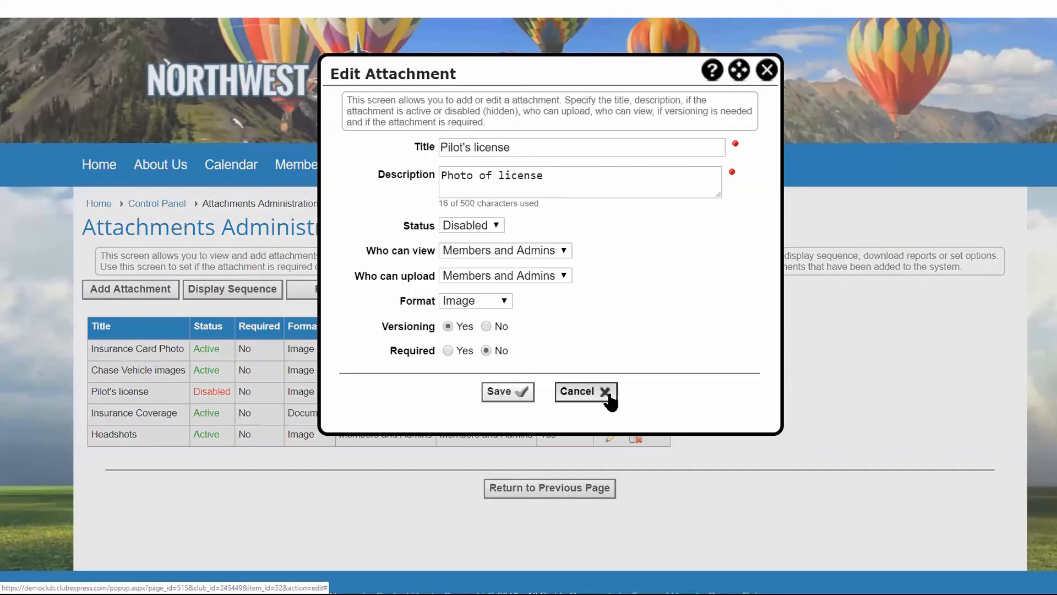
pyautogui.click(498, 223)
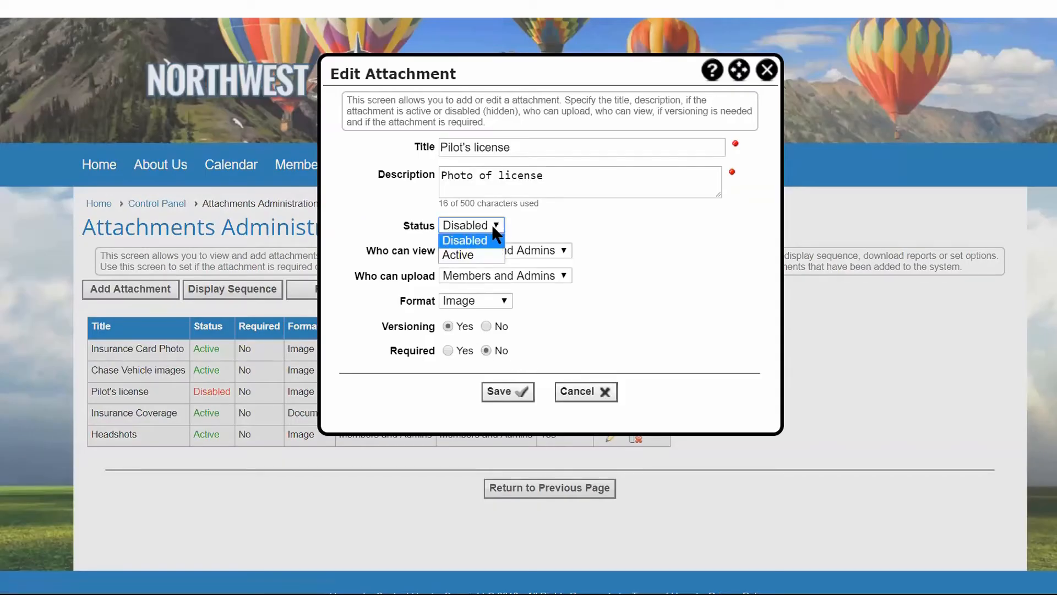
pyautogui.click(461, 252)
pyautogui.click(446, 349)
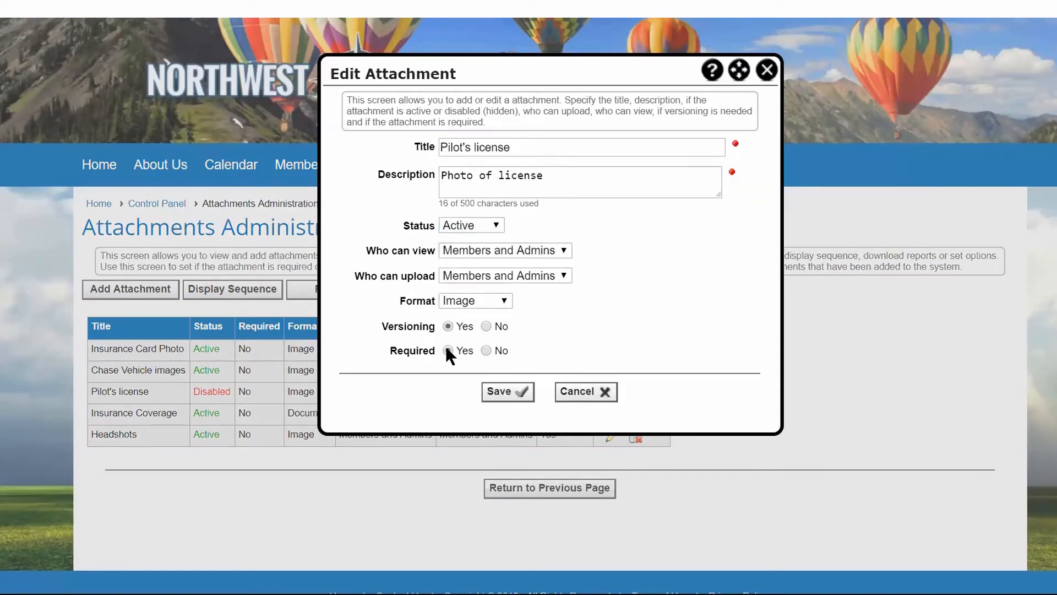
pyautogui.click(511, 392)
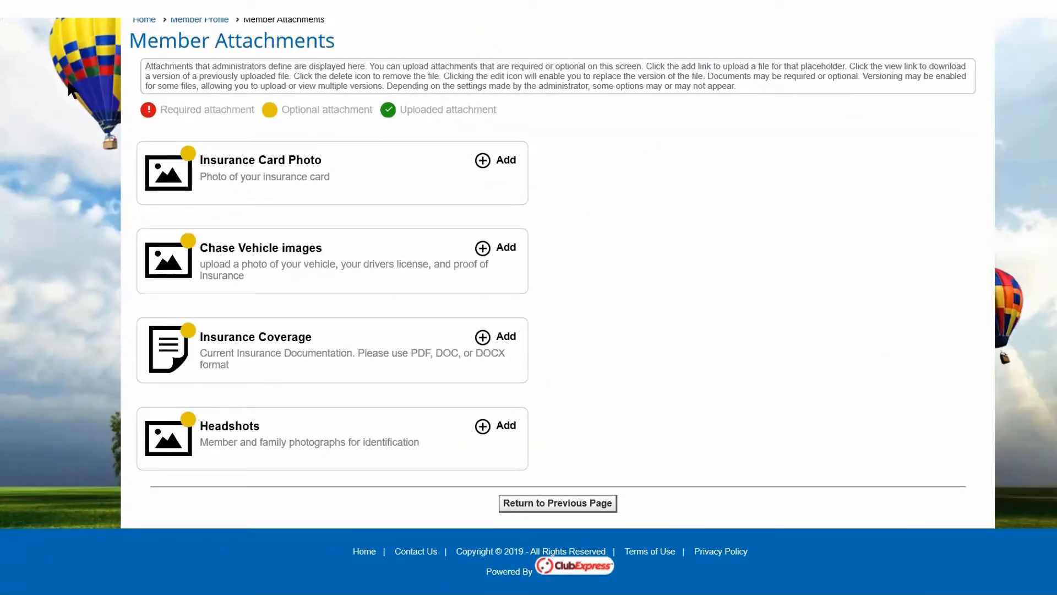
# Refresh the member's attachments page and upload Private_Pilot.jpg as the Pilot's license image.
pyautogui.click(60, 6)
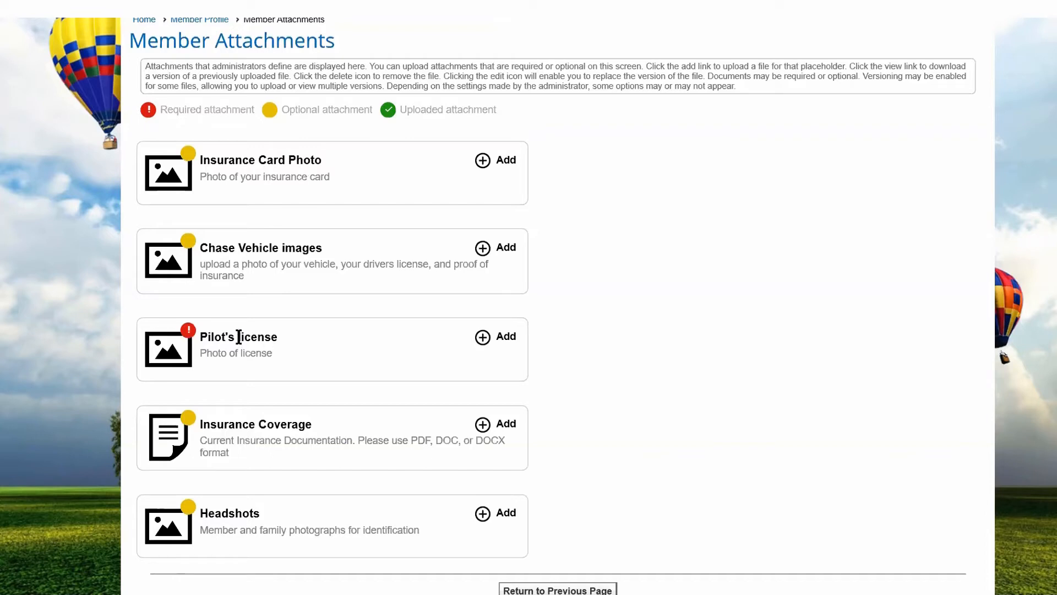
pyautogui.click(512, 342)
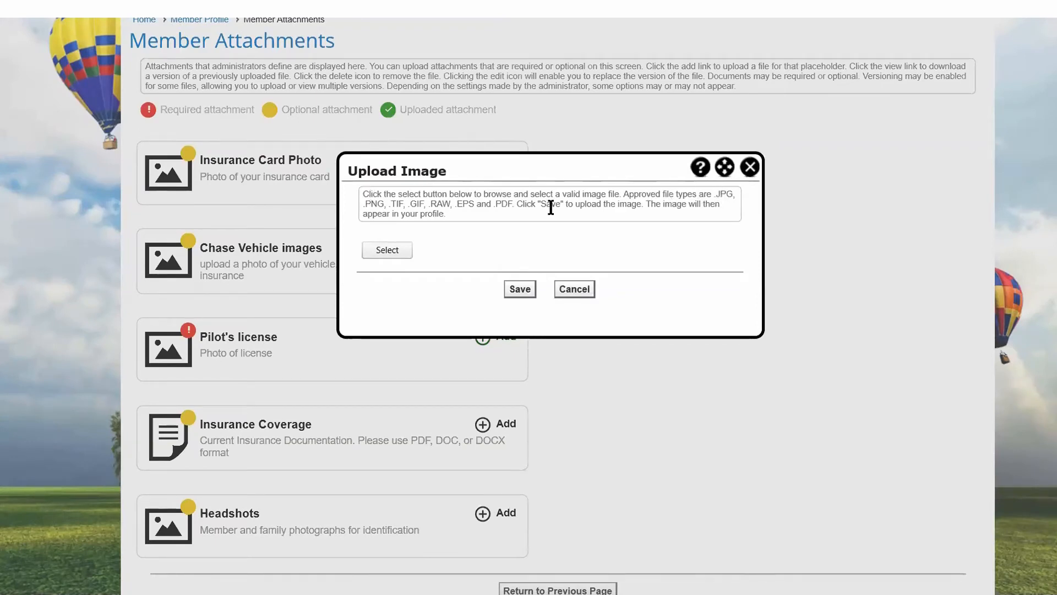
pyautogui.click(388, 250)
pyautogui.click(516, 142)
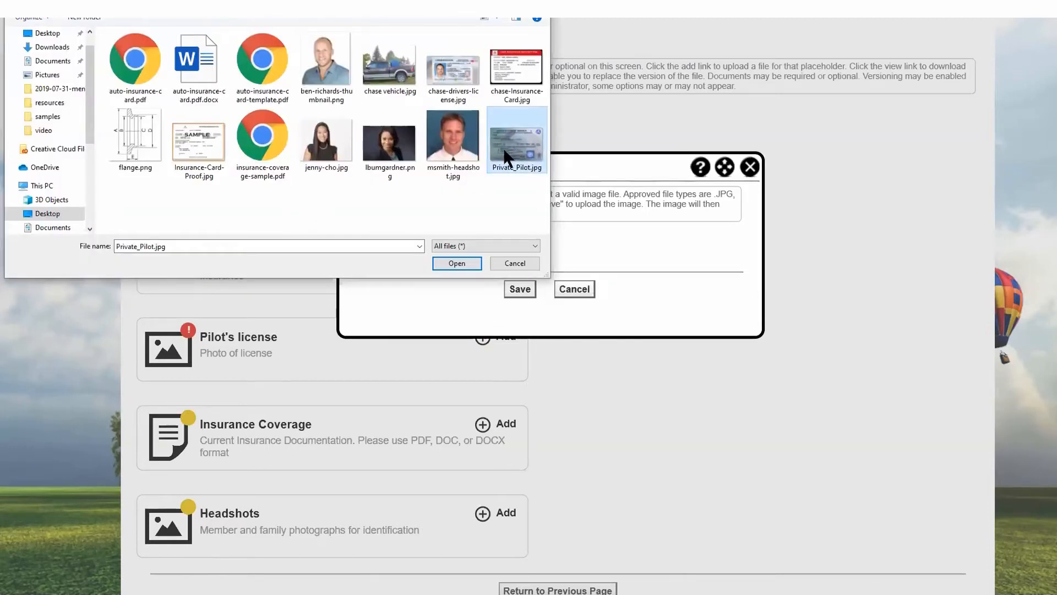
pyautogui.click(456, 260)
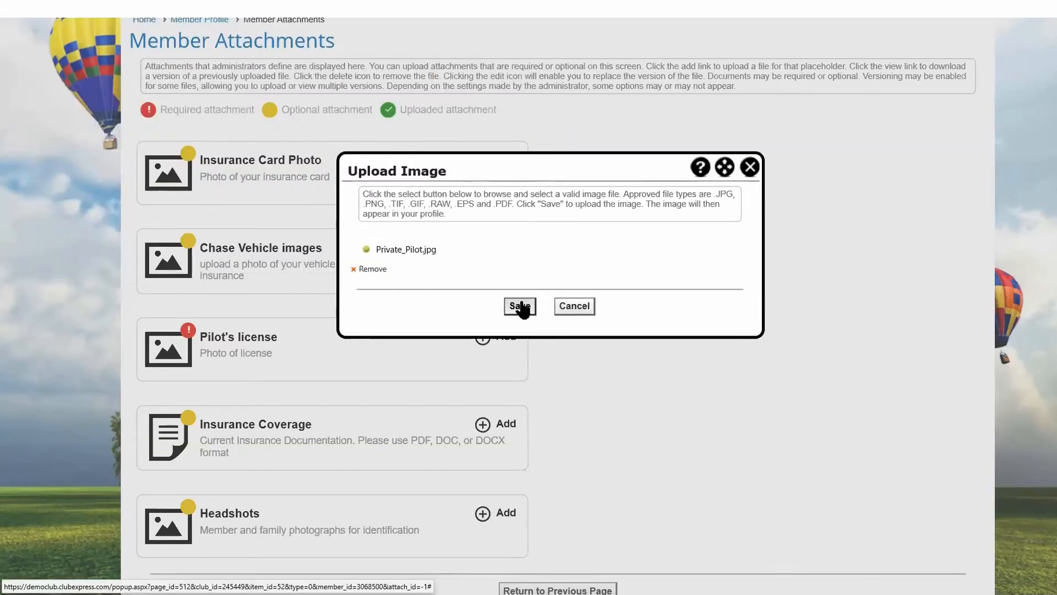
pyautogui.click(521, 307)
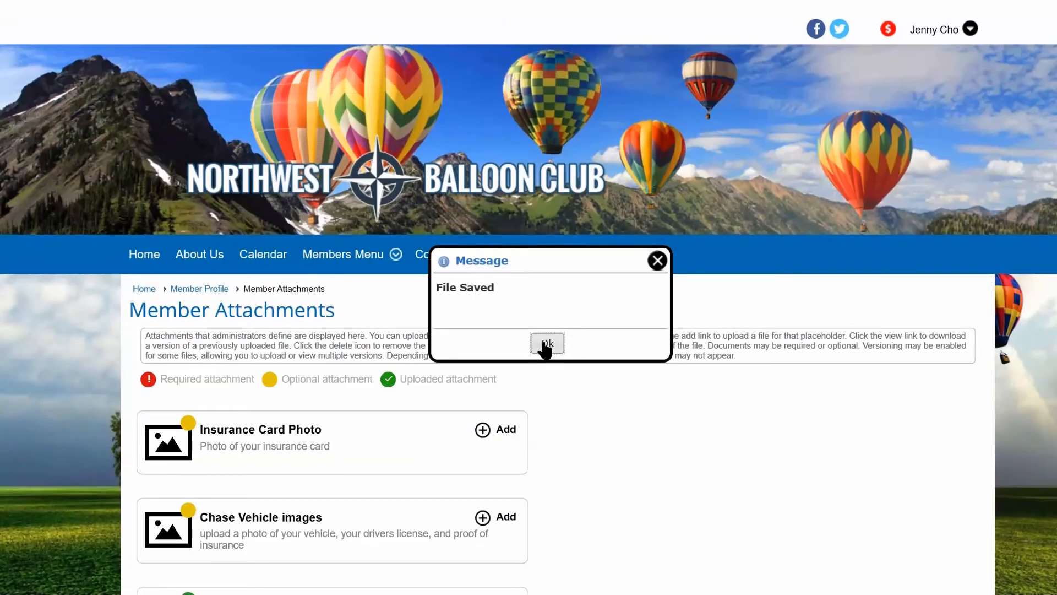
pyautogui.click(542, 344)
# View the uploaded Private_Pilot.jpg, and look at its Edit Image dialog without replacing the file.
pyautogui.scroll(-6, 736, 327)
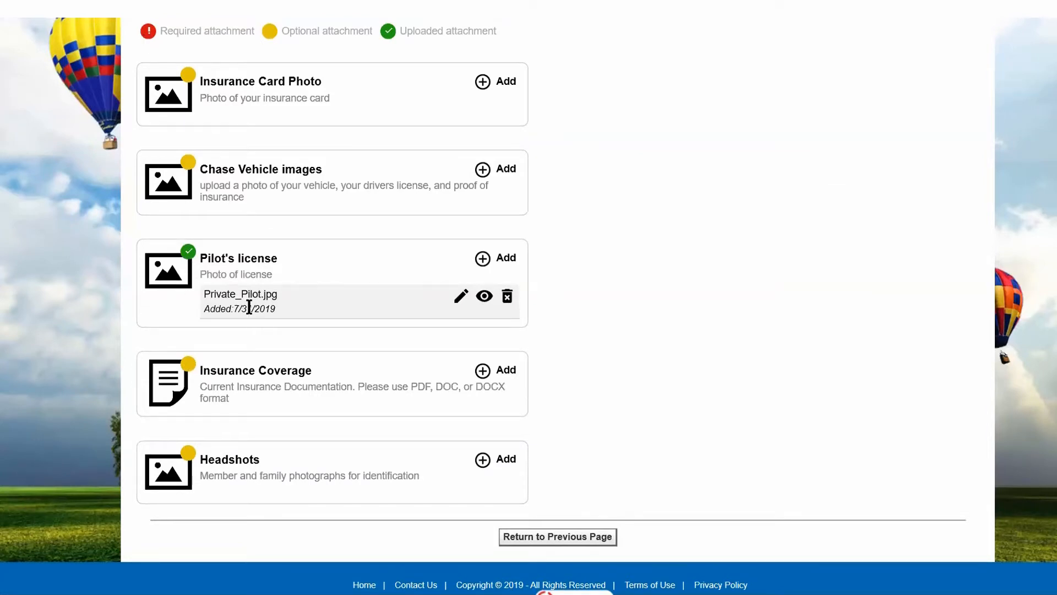
pyautogui.click(484, 296)
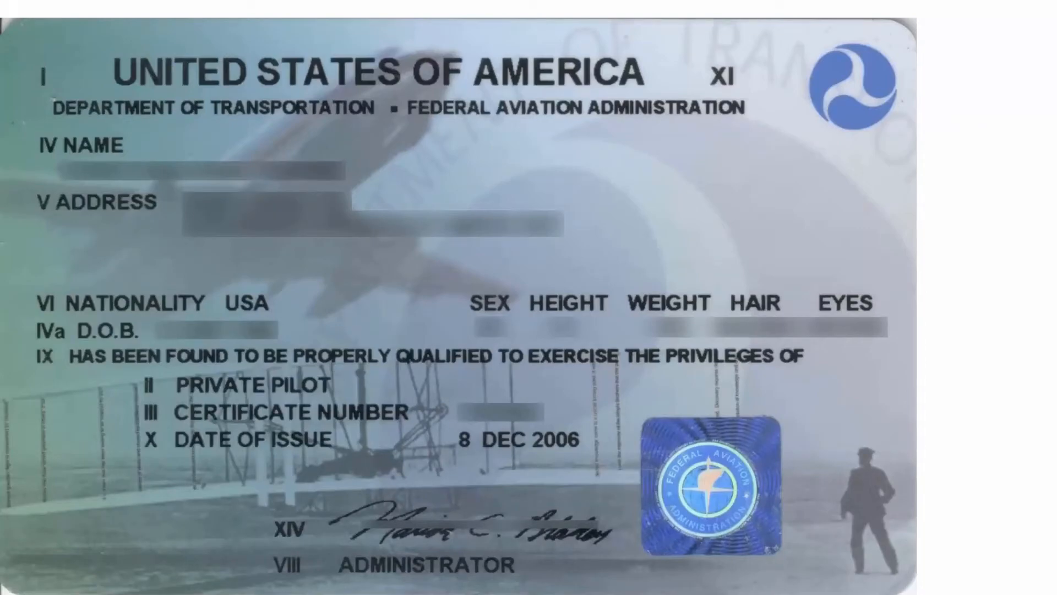
pyautogui.hotkey('alt', 'Left')
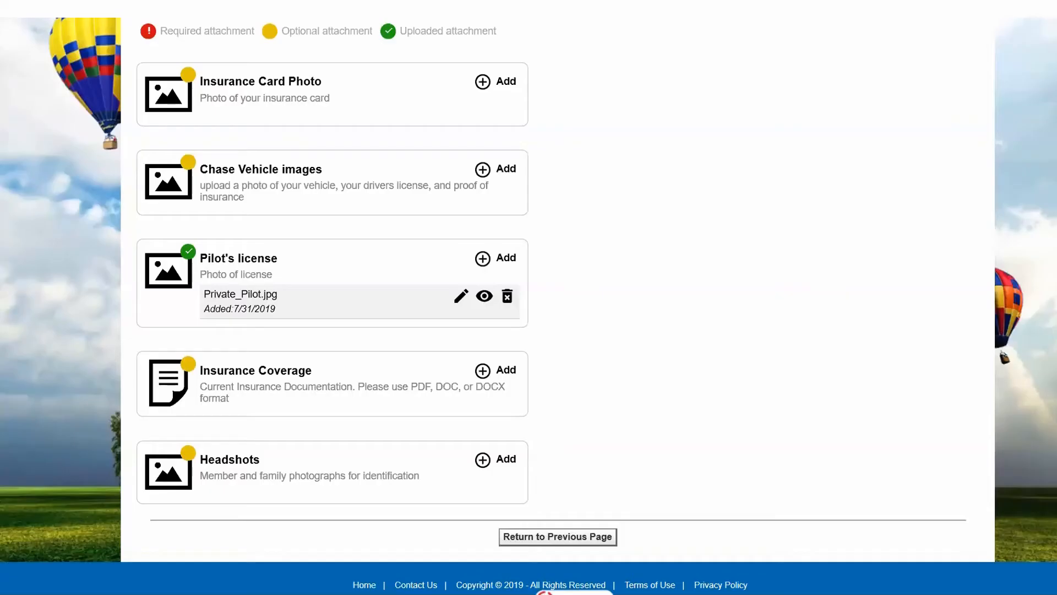
pyautogui.click(461, 300)
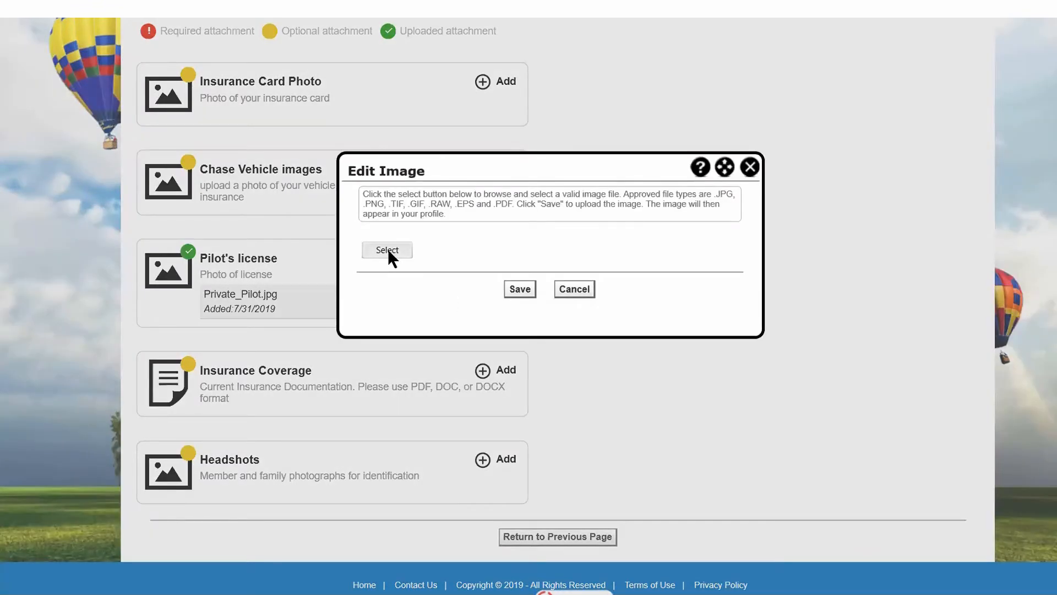
pyautogui.click(574, 290)
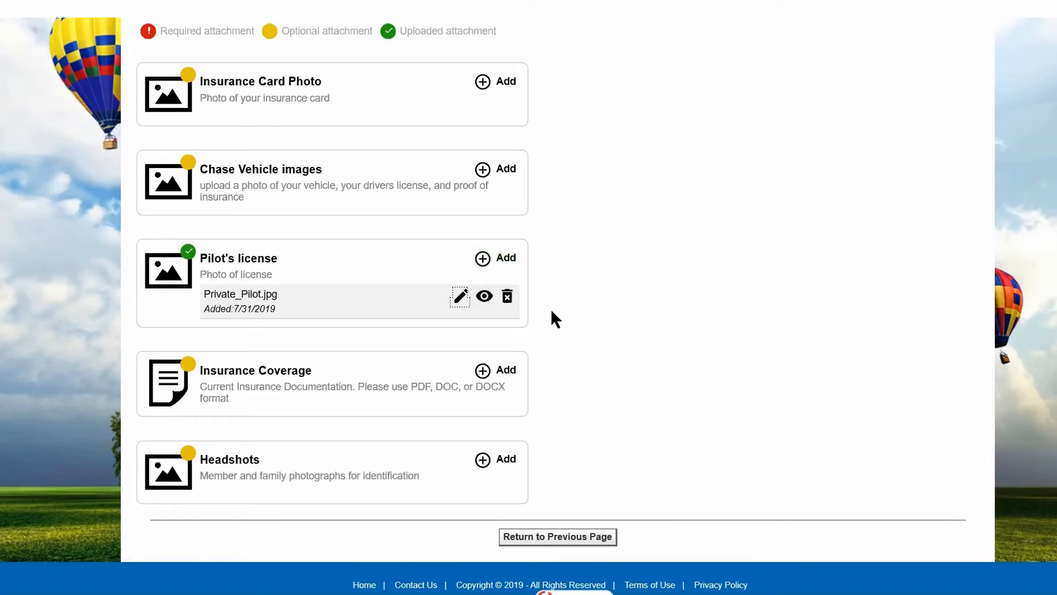
# Upload the document auto-insurance-card.pdf.docx to the member's Insurance Coverage attachment.
pyautogui.click(481, 371)
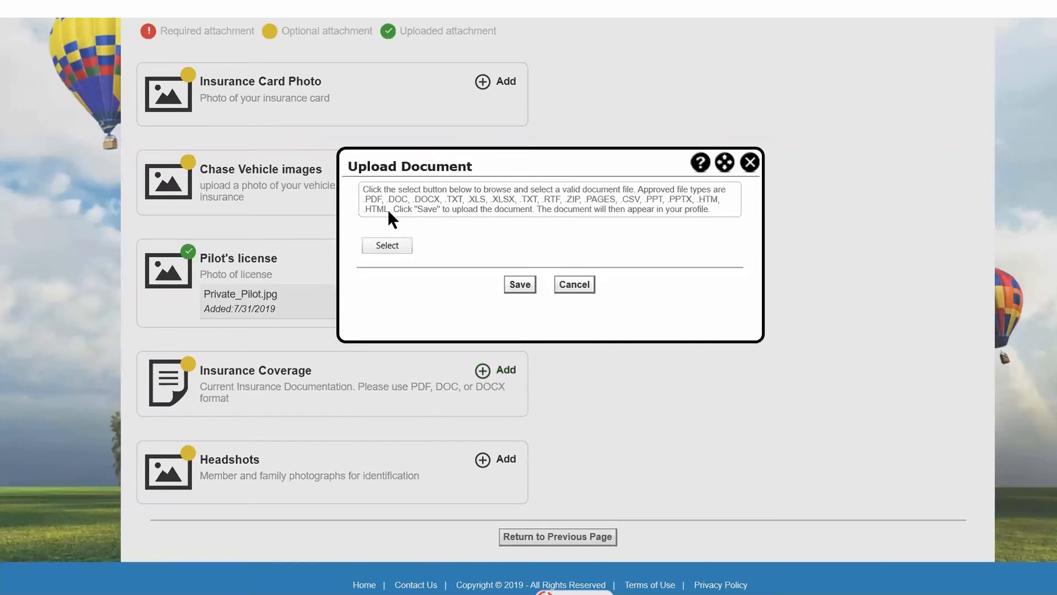
pyautogui.click(394, 248)
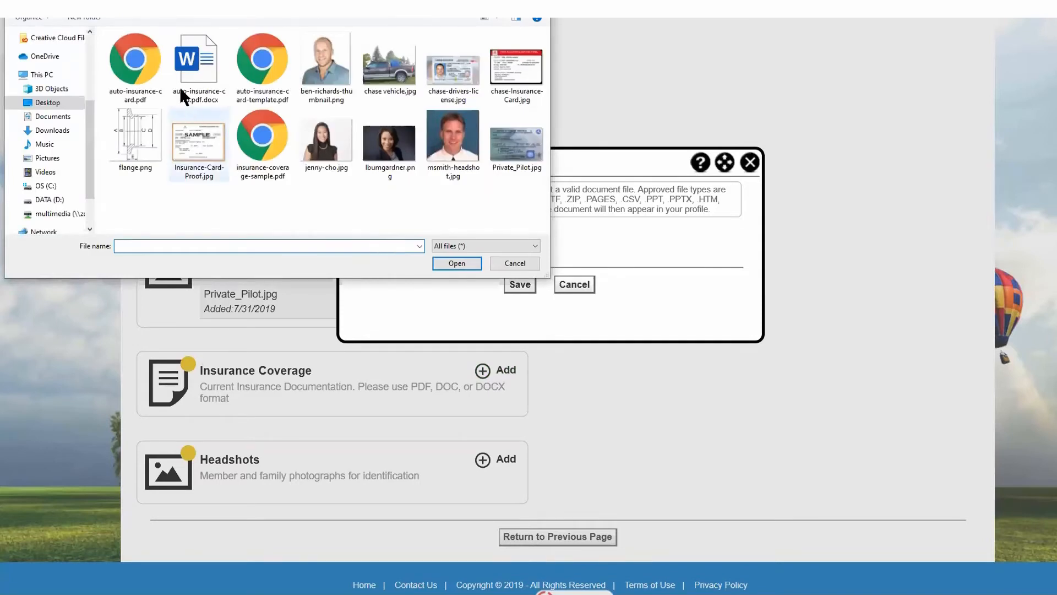
pyautogui.click(184, 68)
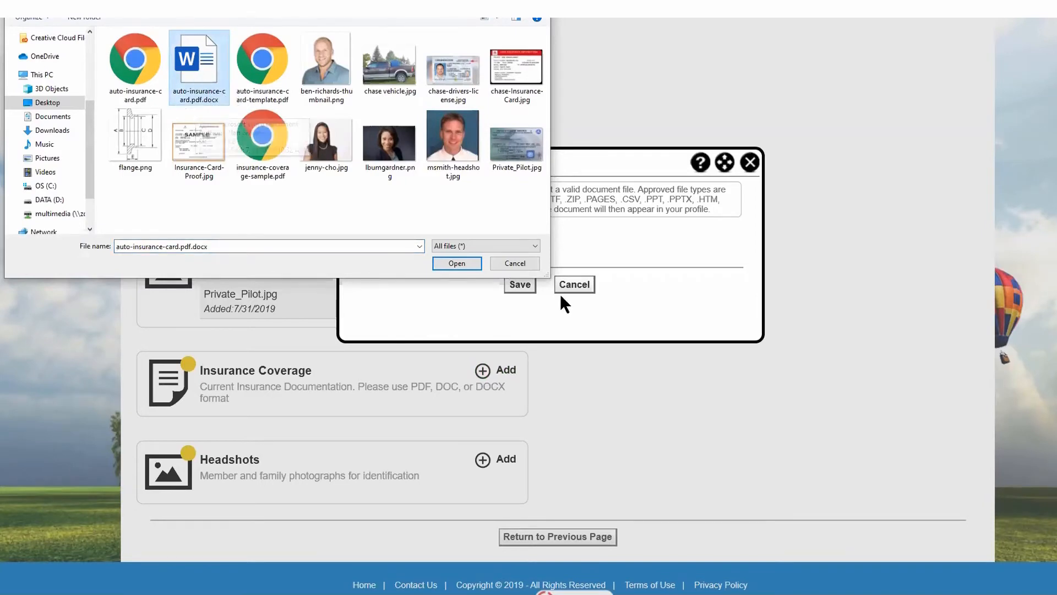
pyautogui.click(446, 261)
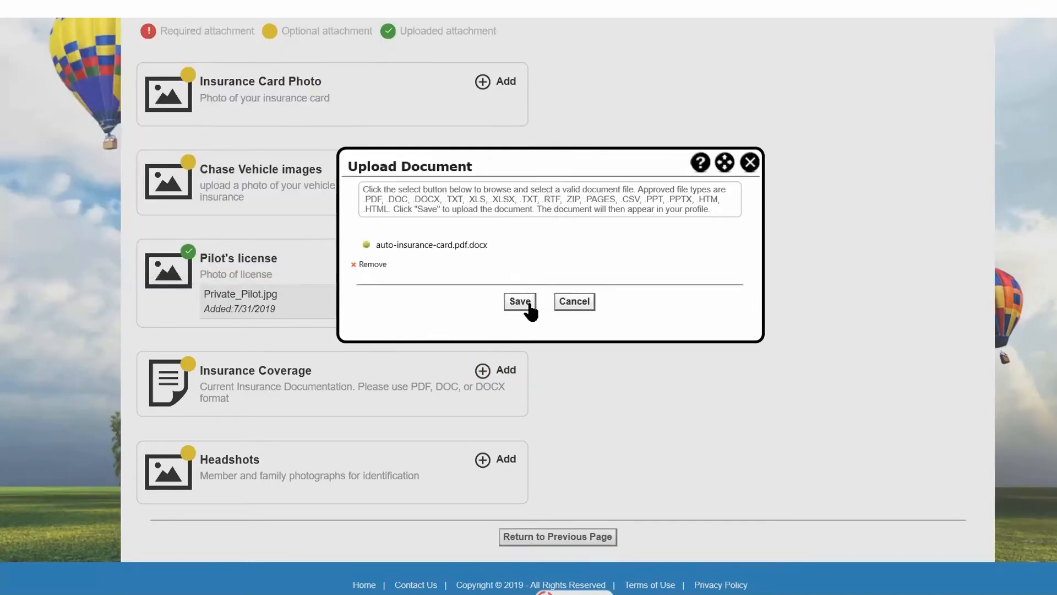
pyautogui.click(521, 301)
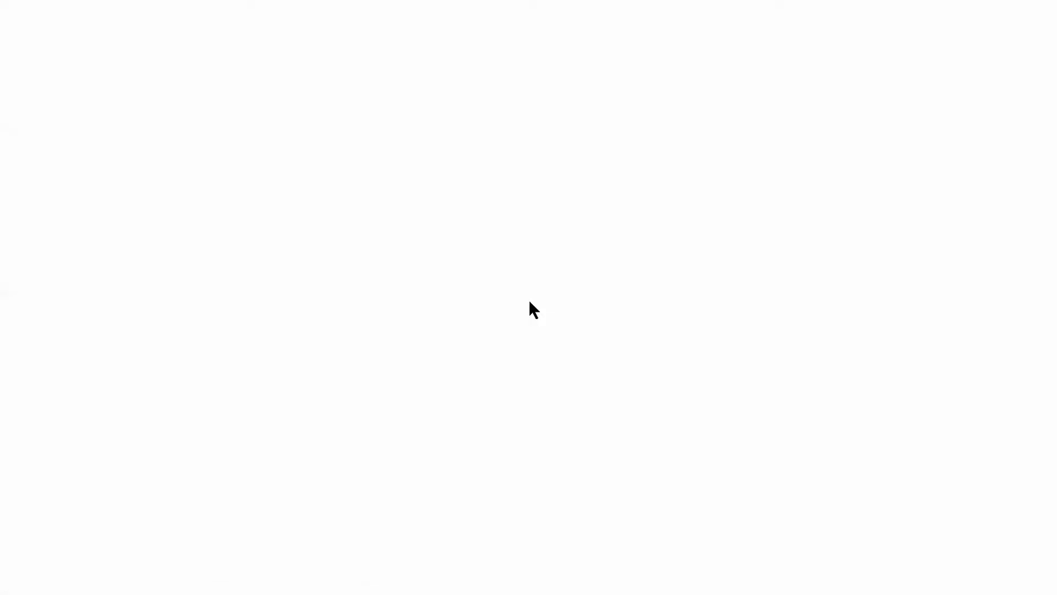
# Open the member's uploaded auto-insurance-card.pdf.docx under Insurance Coverage to view it, and close the document.
pyautogui.click(557, 352)
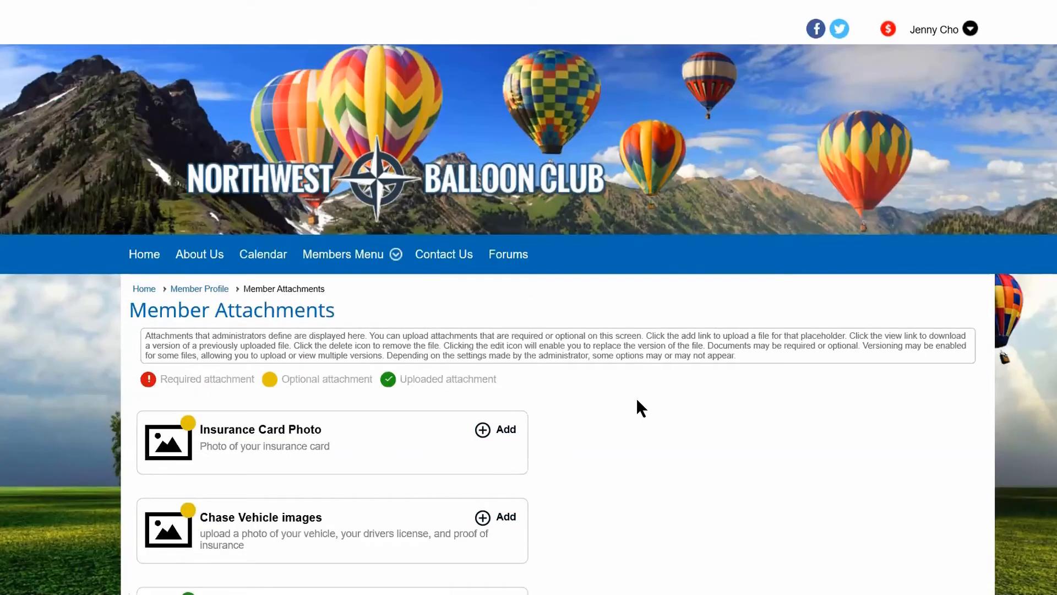
pyautogui.scroll(-6, 636, 398)
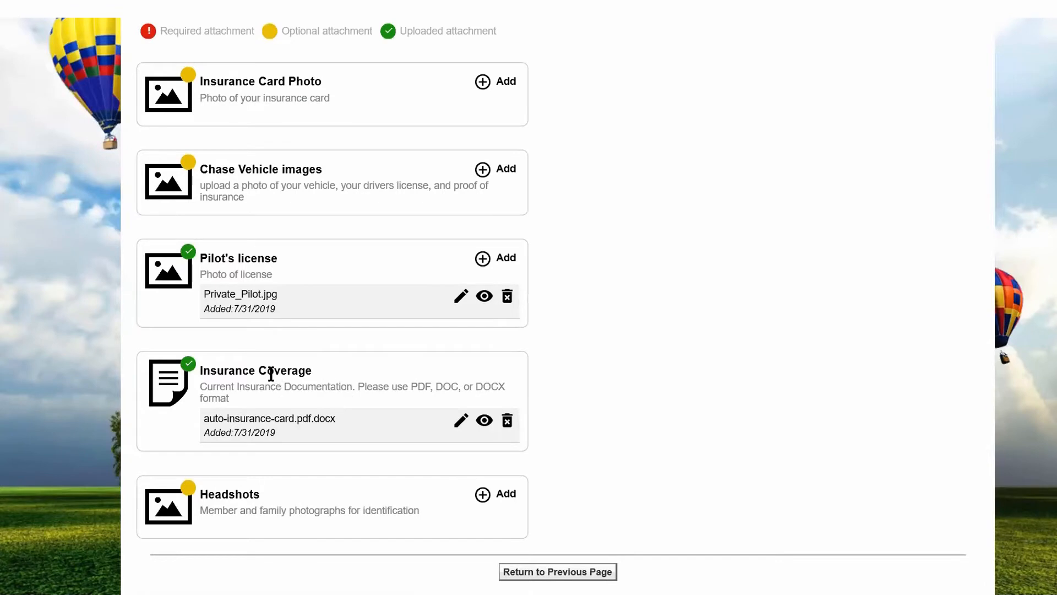
pyautogui.scroll(-2, 501, 296)
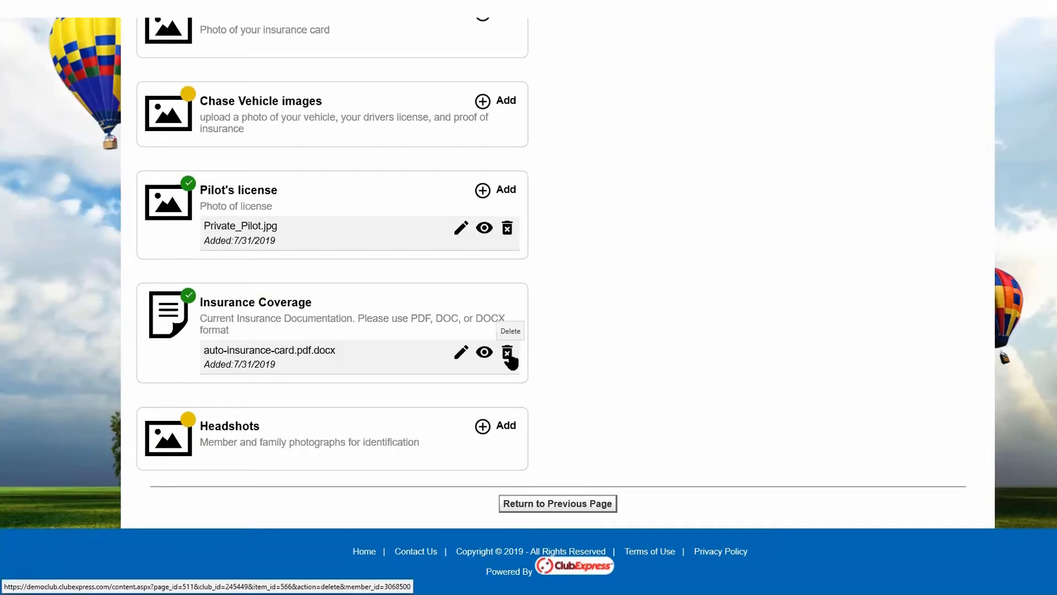
pyautogui.click(484, 355)
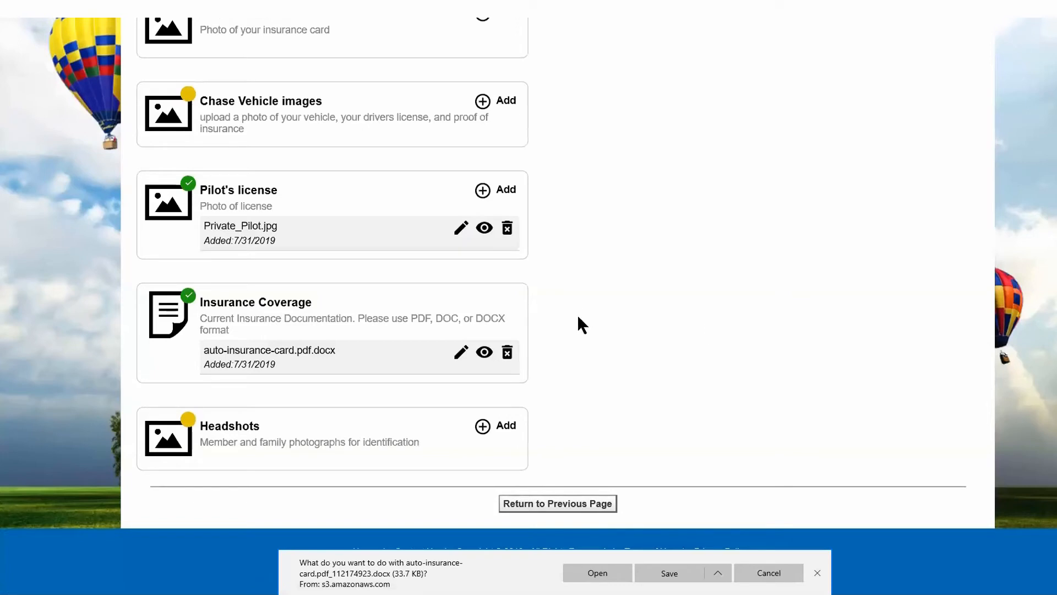
pyautogui.click(597, 573)
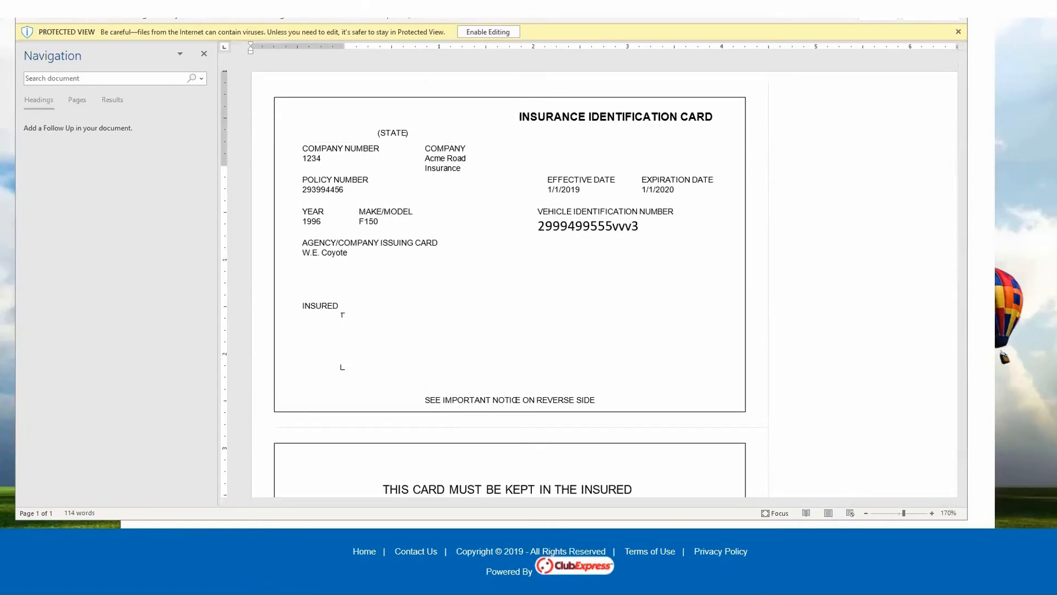
pyautogui.click(954, 6)
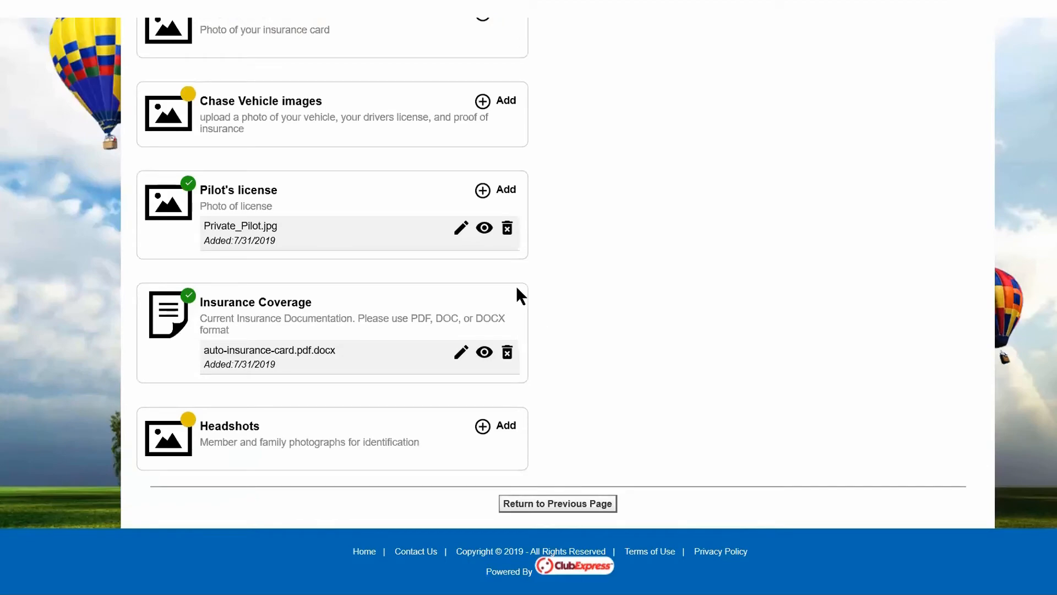
# Delete auto-insurance-card.pdf.docx from the member's Insurance Coverage attachment.
pyautogui.click(507, 356)
pyautogui.click(505, 332)
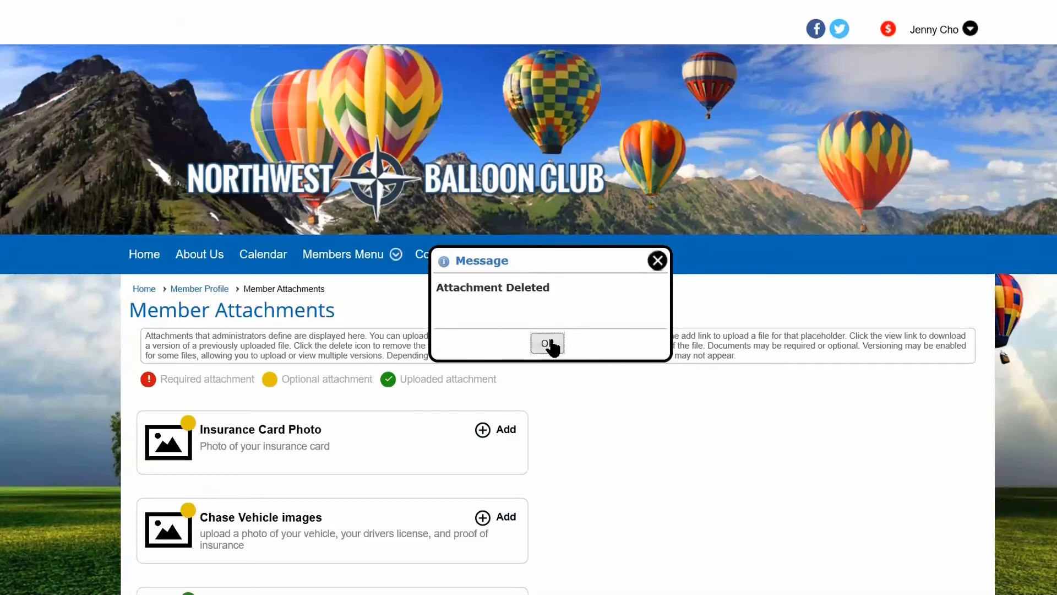
pyautogui.click(547, 345)
pyautogui.scroll(-7, 688, 366)
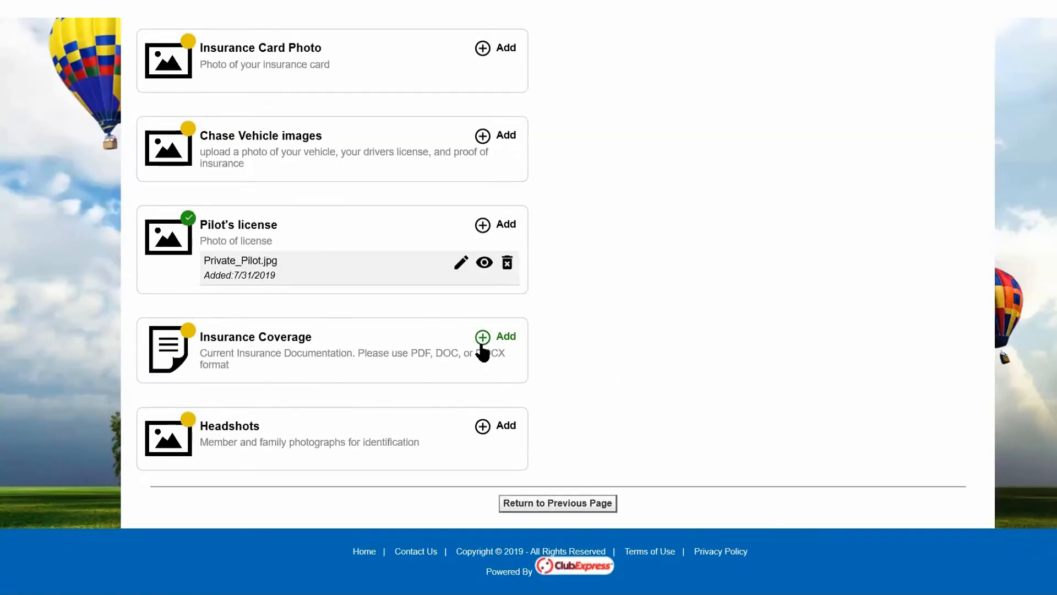
# Upload Insurance-Card-Proof.jpg as the member's Insurance Card Photo.
pyautogui.scroll(5, 482, 352)
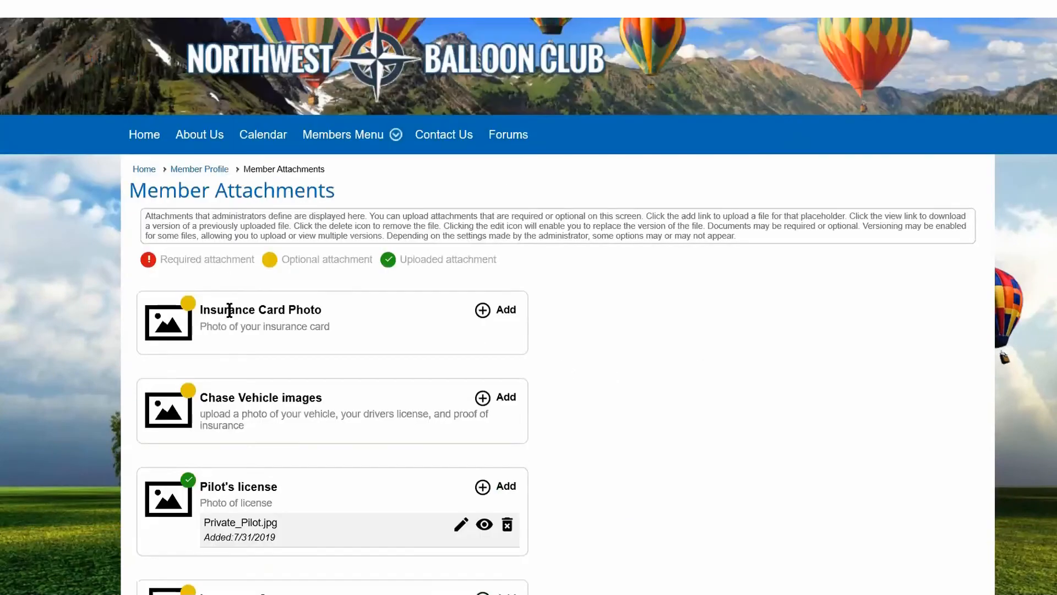
pyautogui.click(481, 311)
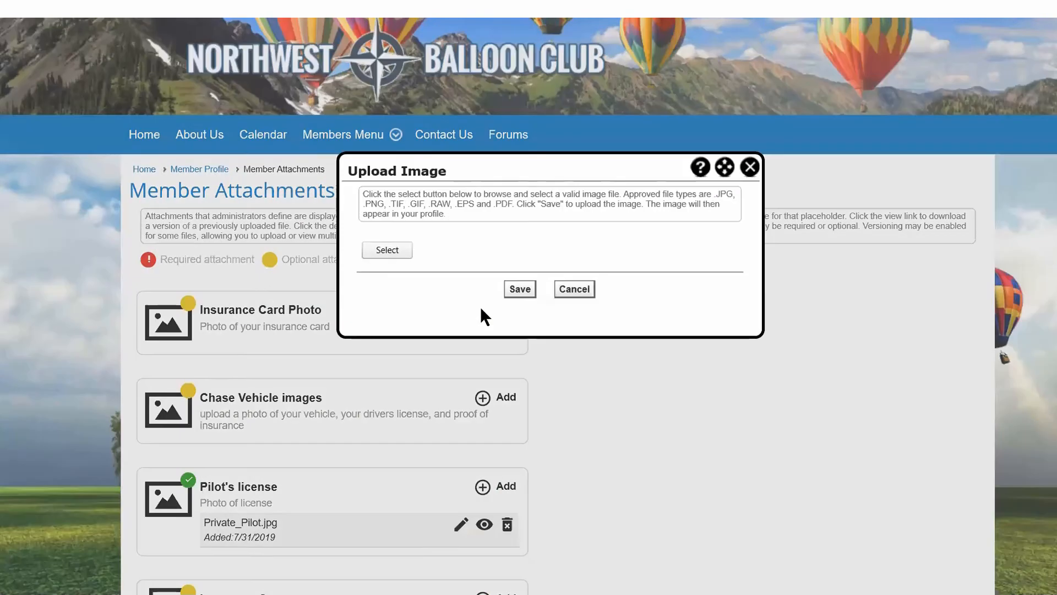
pyautogui.click(394, 248)
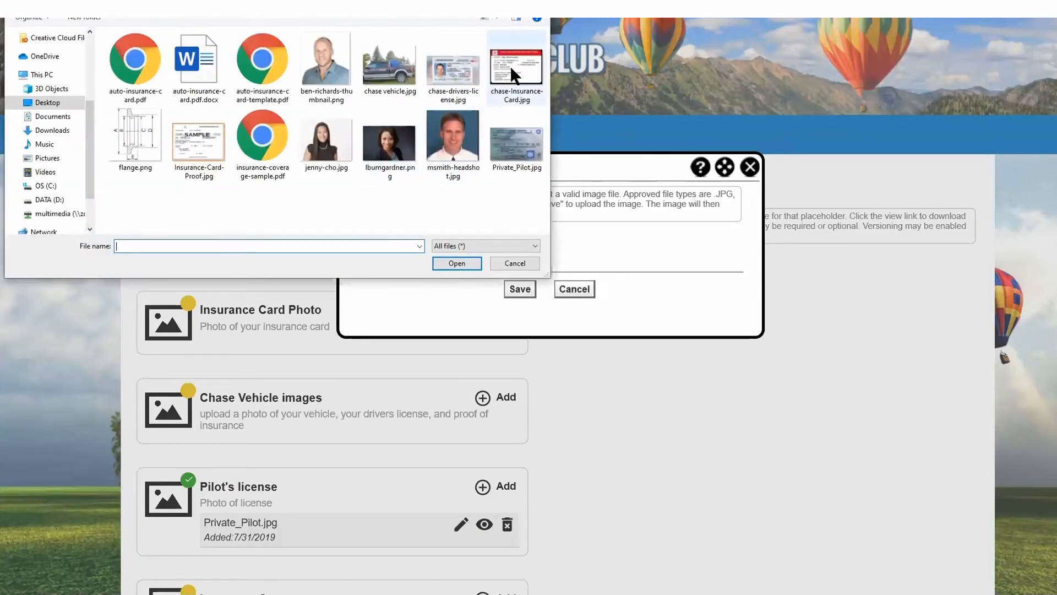
pyautogui.click(202, 147)
pyautogui.click(458, 263)
pyautogui.click(521, 307)
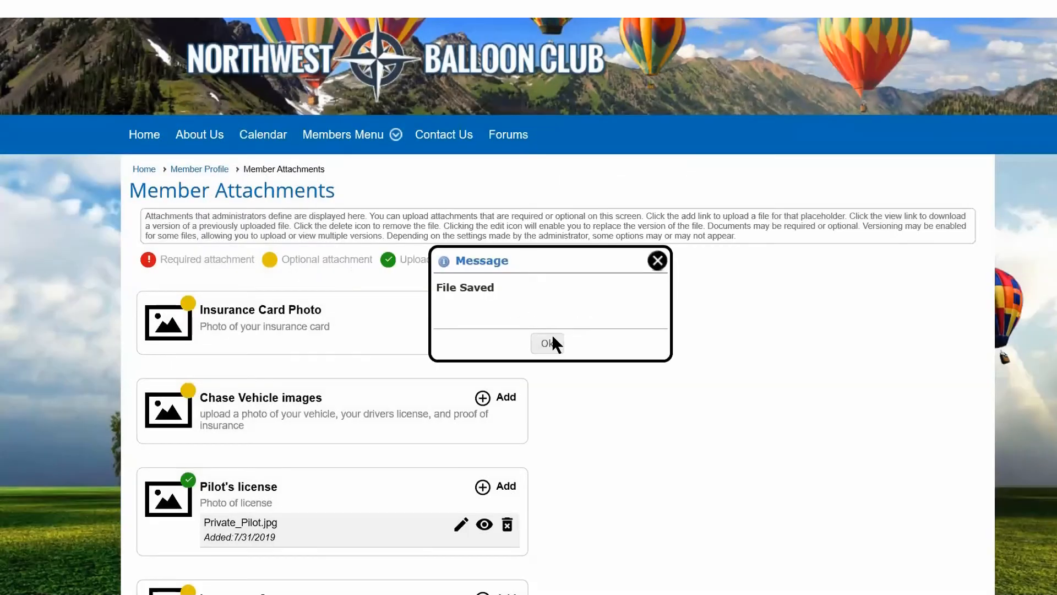
pyautogui.click(550, 340)
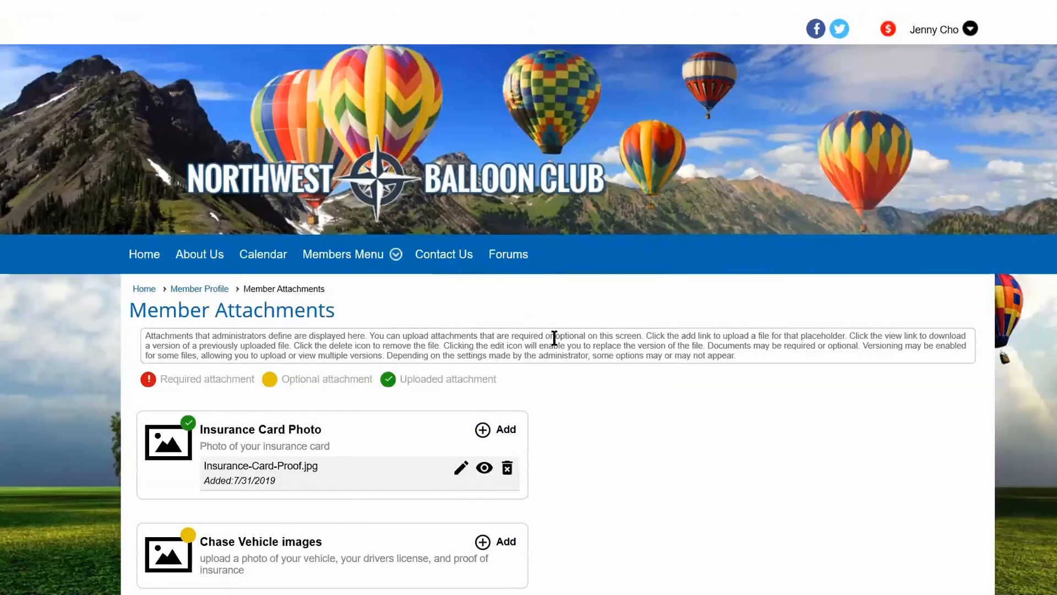
# View the uploaded Insurance-Card-Proof.jpg under Insurance Card Photo and return to the member's attachments page.
pyautogui.scroll(-7, 584, 294)
pyautogui.scroll(3, 523, 221)
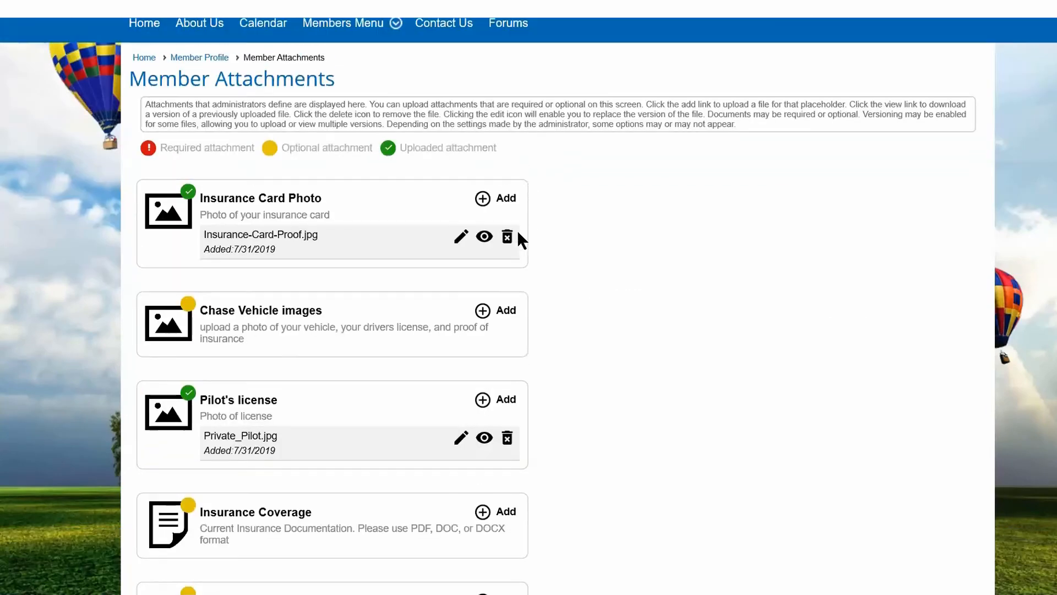
pyautogui.click(484, 238)
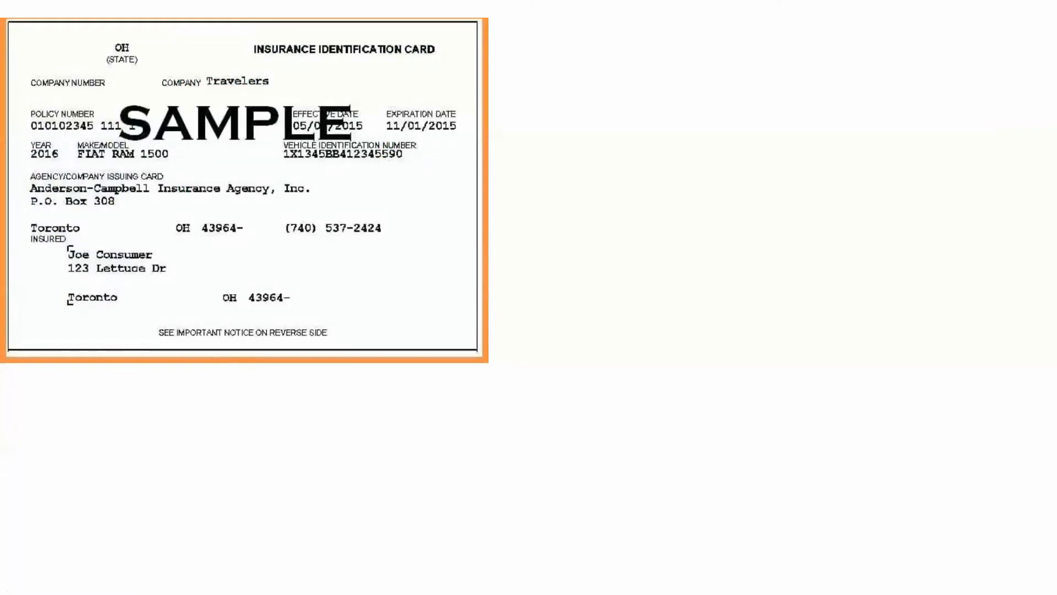
pyautogui.click(292, 6)
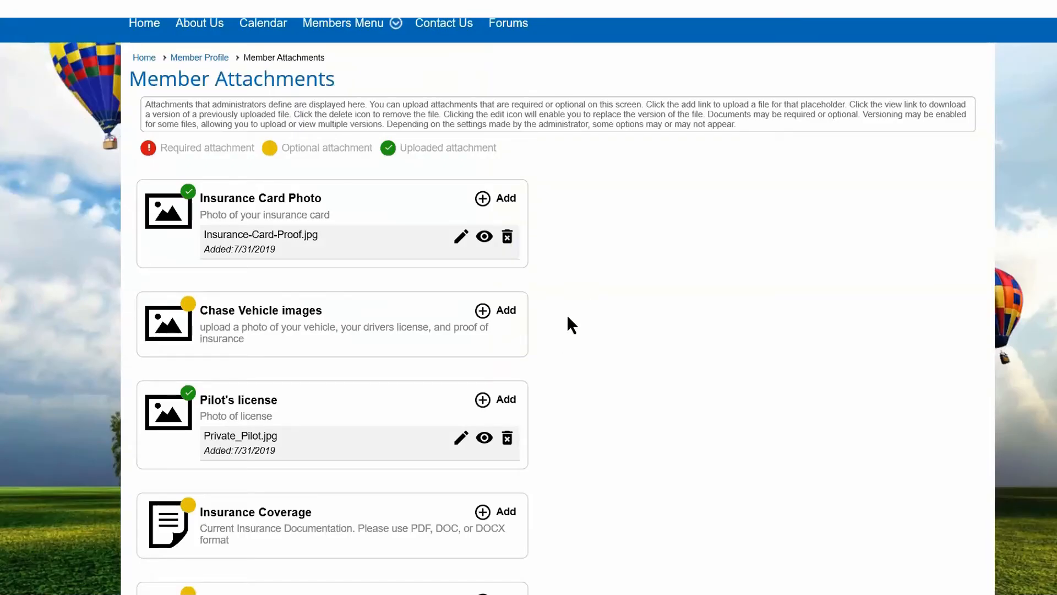
# Upload chase vehicle.jpg to the member's Chase Vehicle images attachment.
pyautogui.scroll(-2, 566, 313)
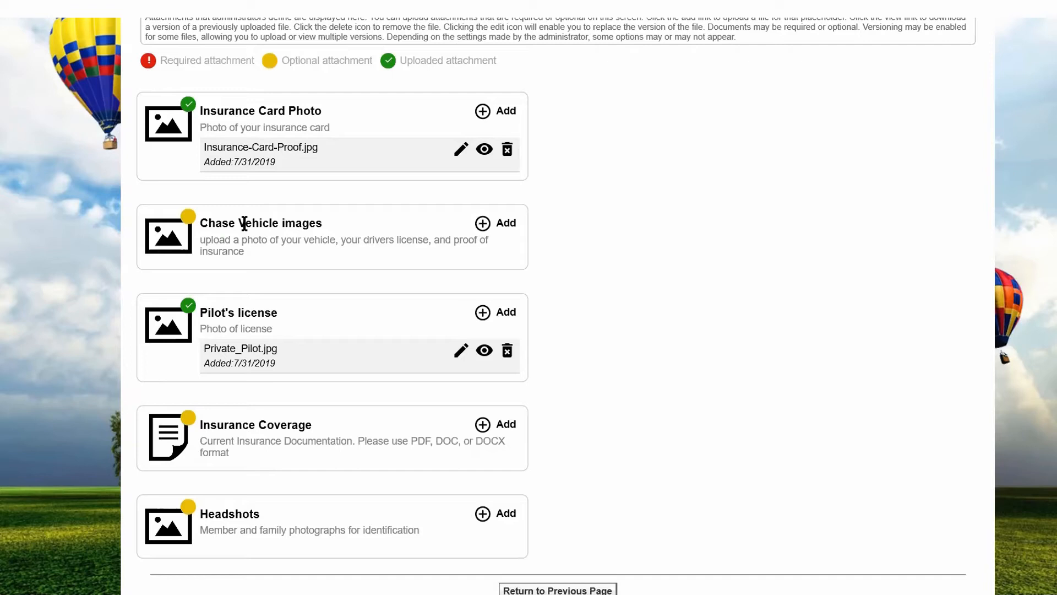
pyautogui.click(481, 228)
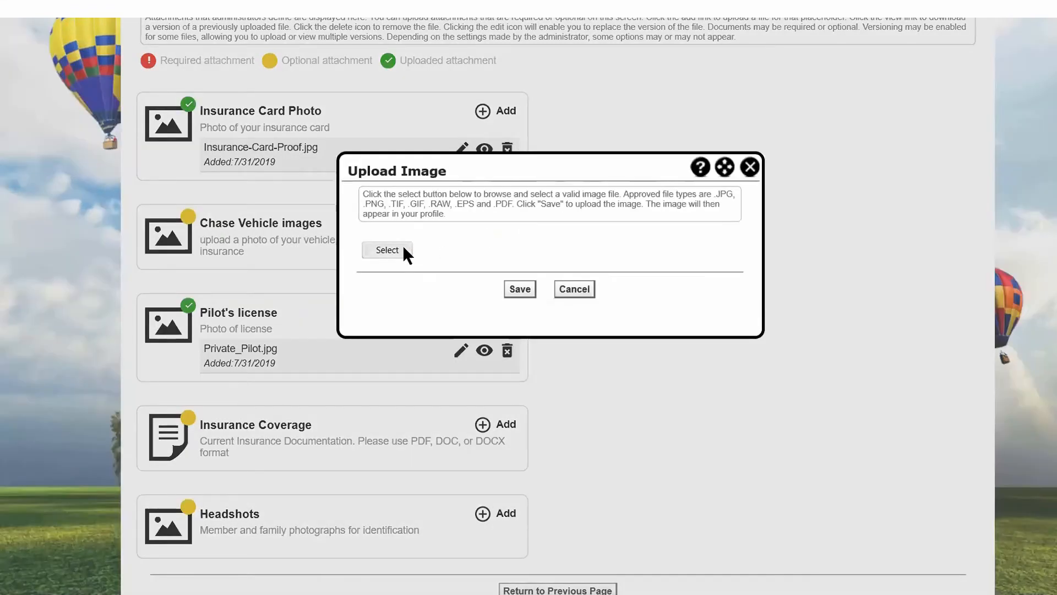
pyautogui.click(388, 250)
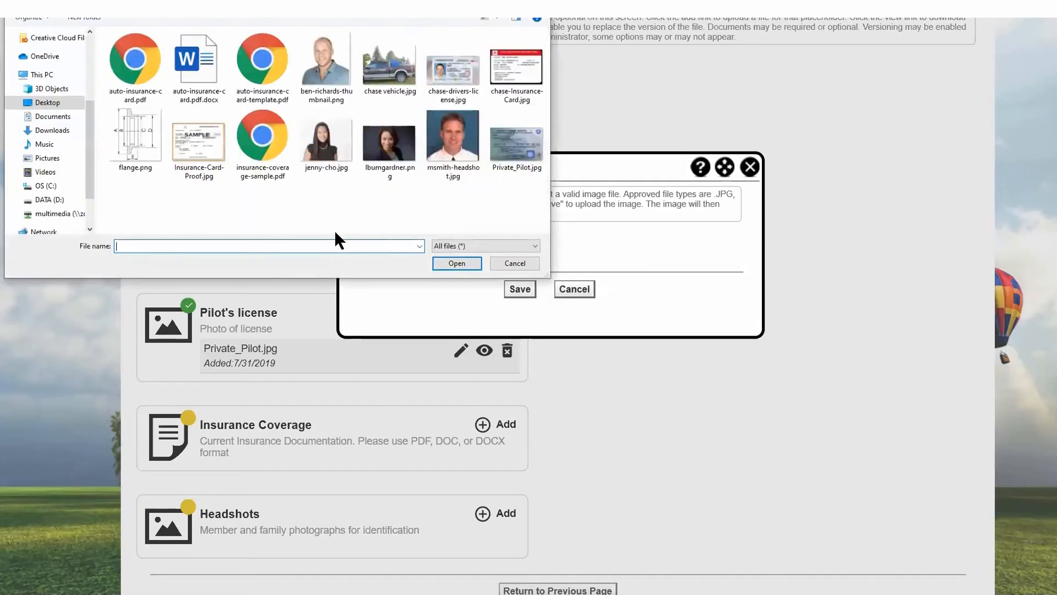
pyautogui.click(390, 88)
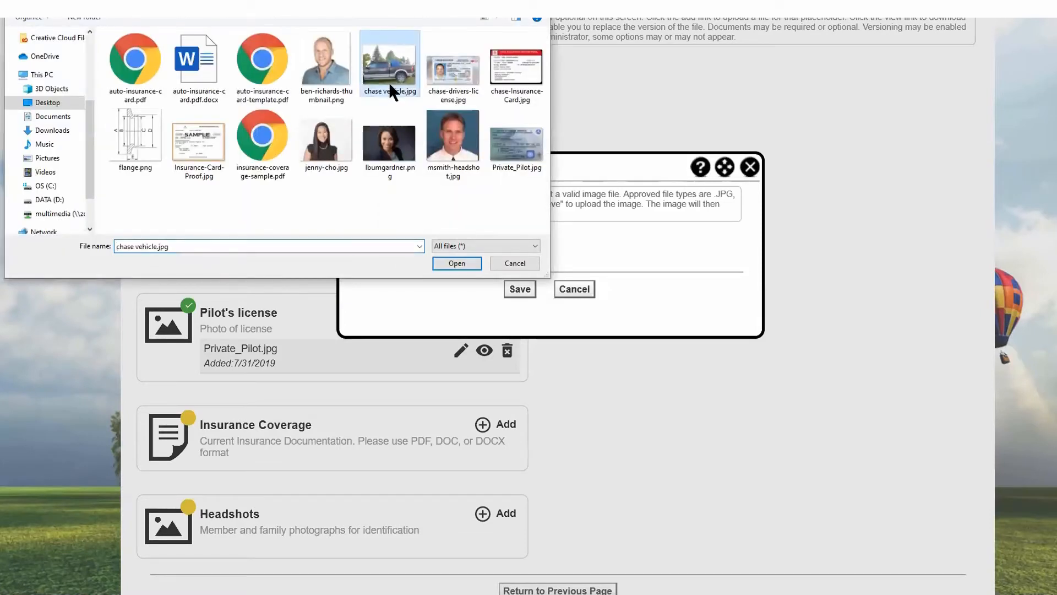
pyautogui.click(456, 263)
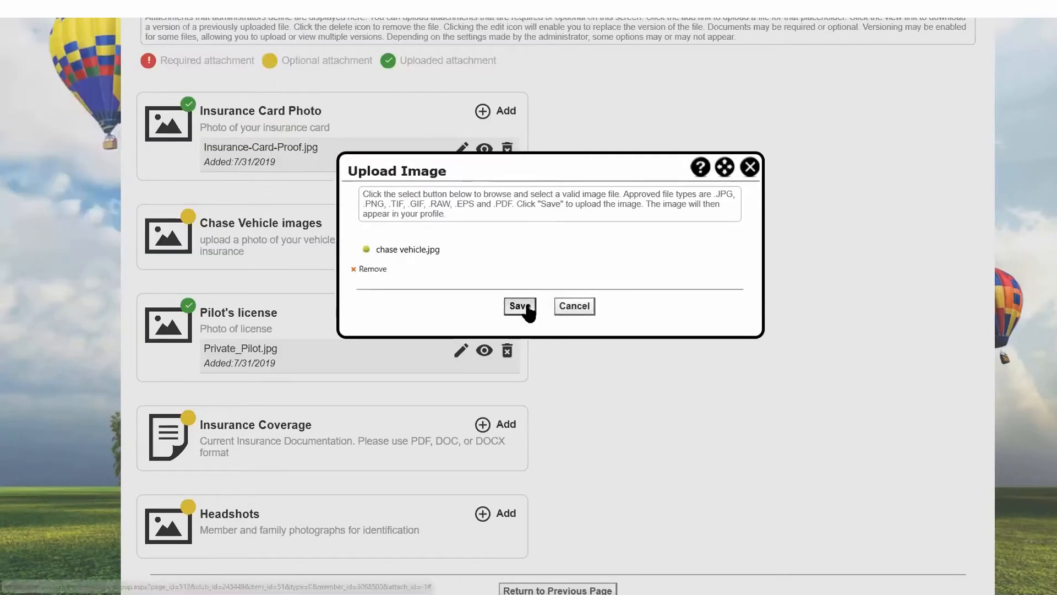
pyautogui.click(526, 302)
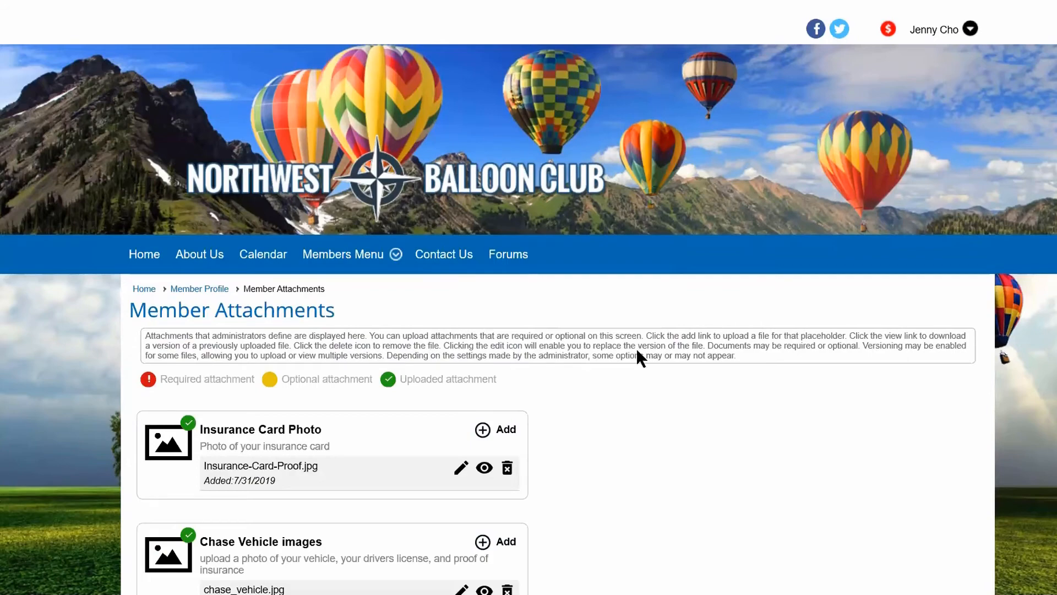
# Add chase-drivers-license.jpg as a second file under Chase Vehicle images.
pyautogui.scroll(-5, 636, 348)
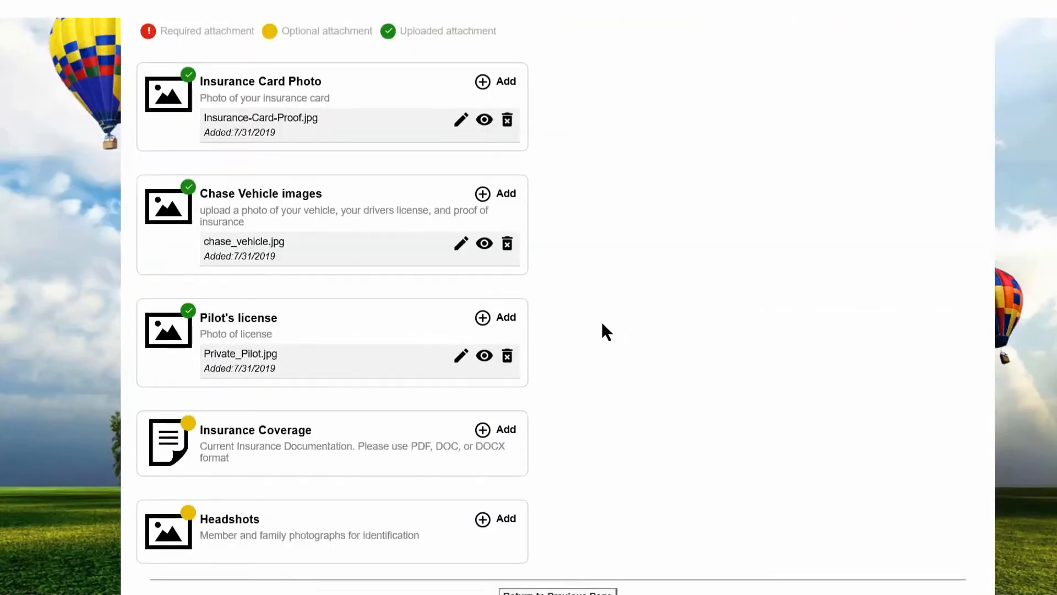
pyautogui.click(483, 196)
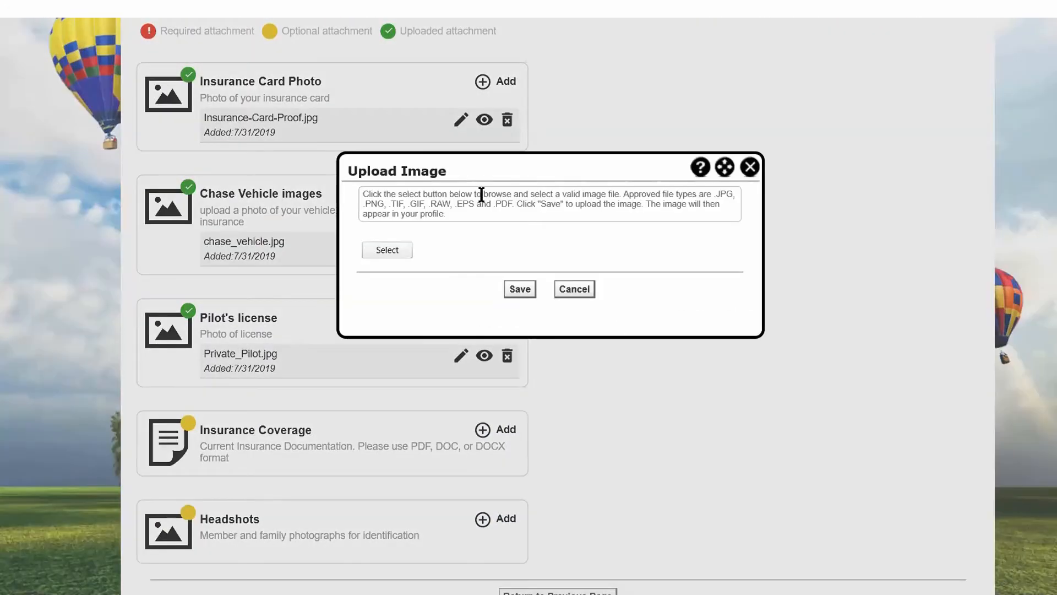
pyautogui.click(389, 250)
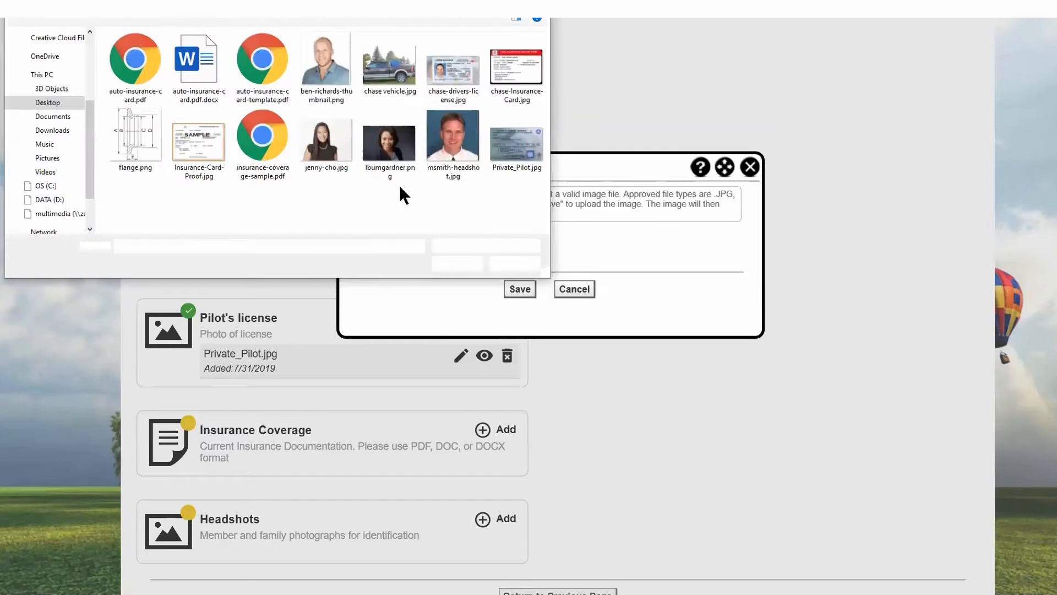
pyautogui.click(443, 88)
pyautogui.click(465, 263)
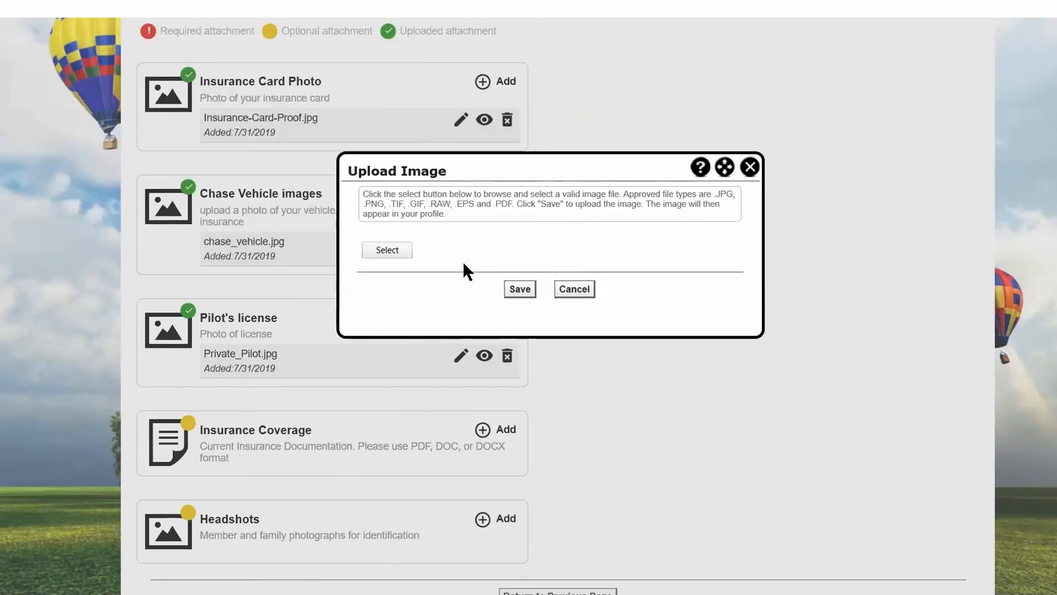
pyautogui.click(520, 306)
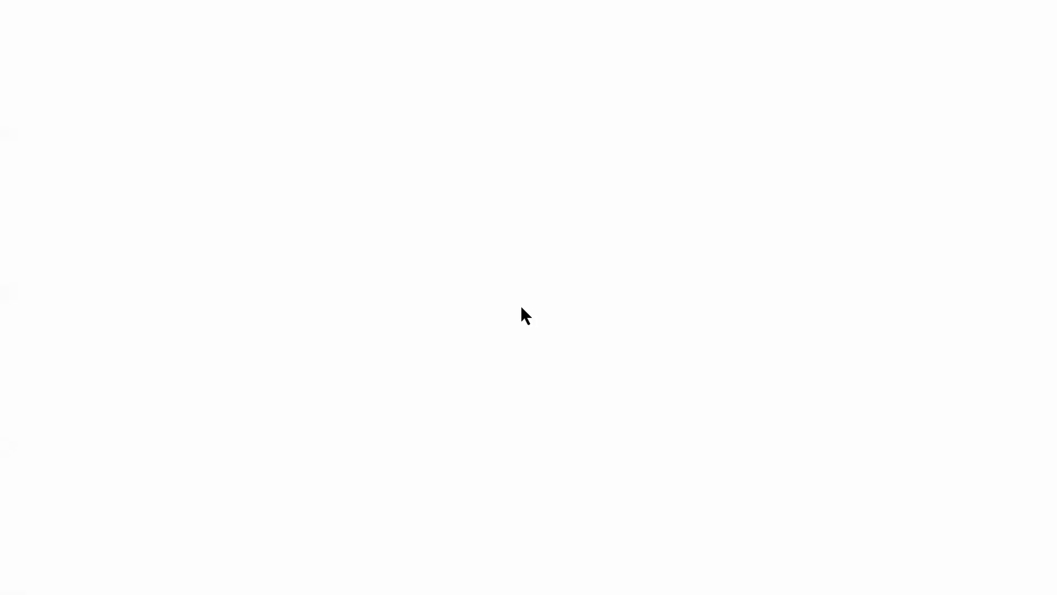
# Add chase-Insurance-Card.jpg as a third file under Chase Vehicle images.
pyautogui.scroll(-6, 507, 294)
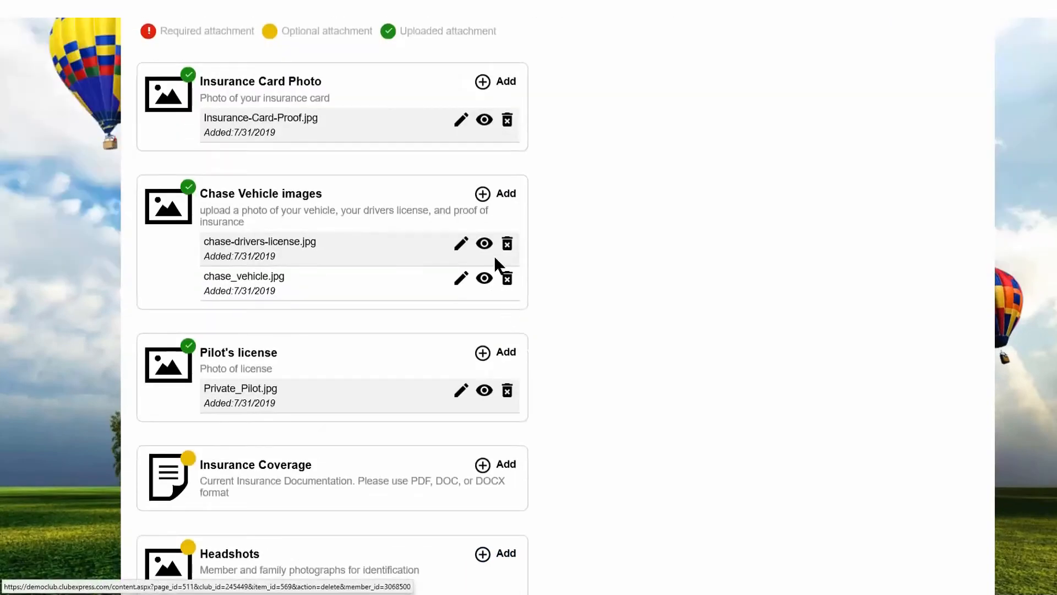
pyautogui.click(483, 194)
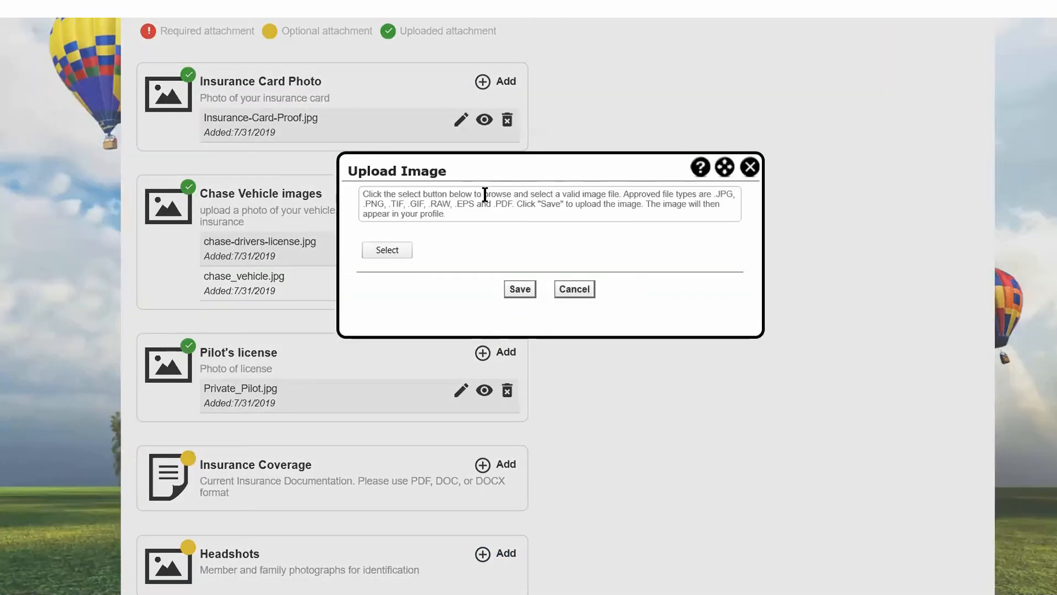
pyautogui.click(410, 250)
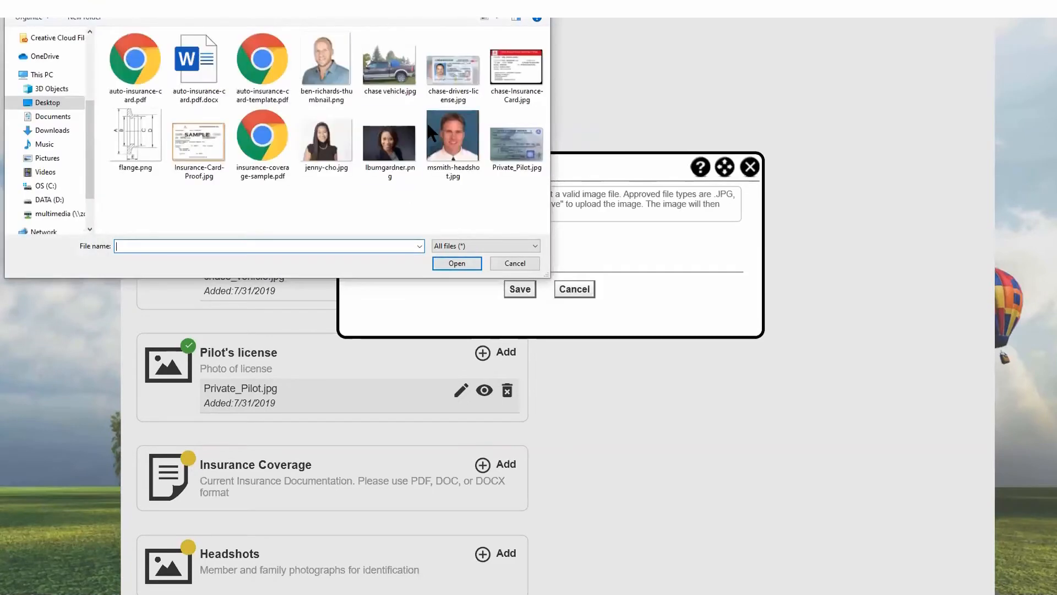
pyautogui.click(519, 64)
pyautogui.click(459, 263)
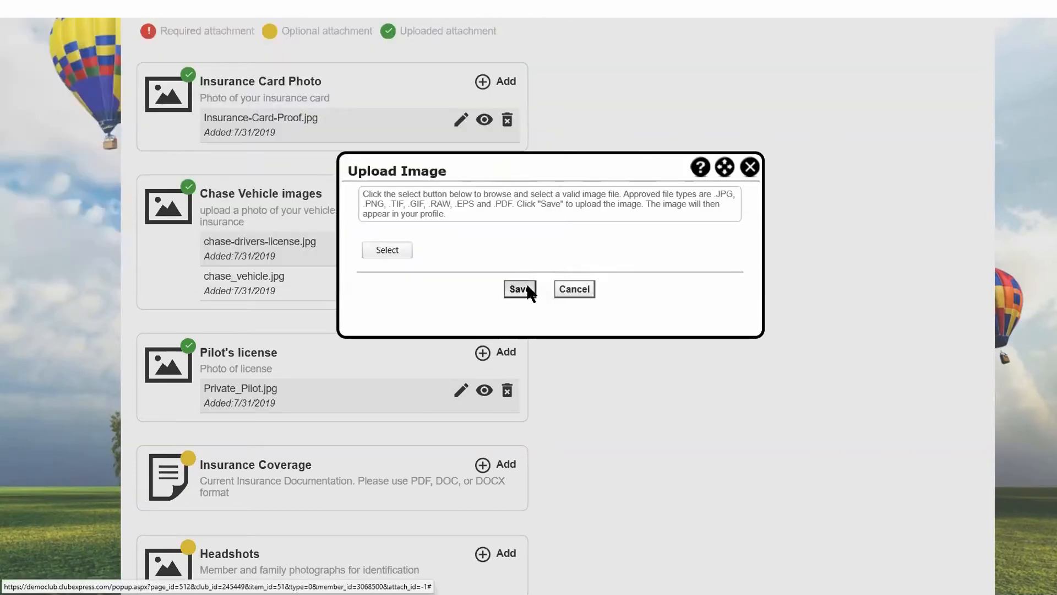
pyautogui.click(521, 309)
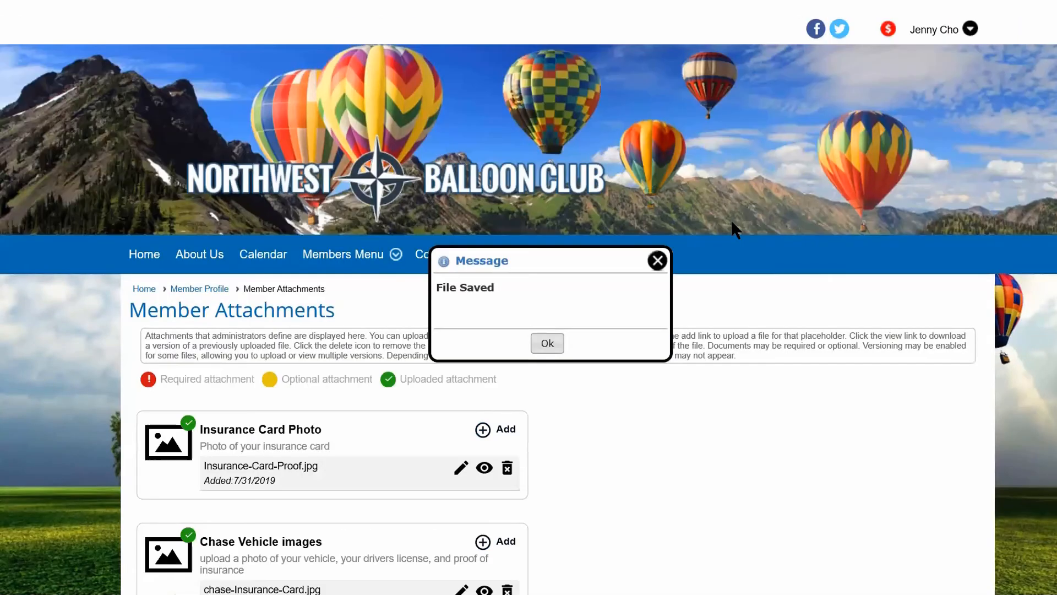
pyautogui.click(659, 259)
# View the uploaded chase_vehicle.jpg and chase-drivers-license.jpg under Chase Vehicle images.
pyautogui.scroll(-4, 608, 242)
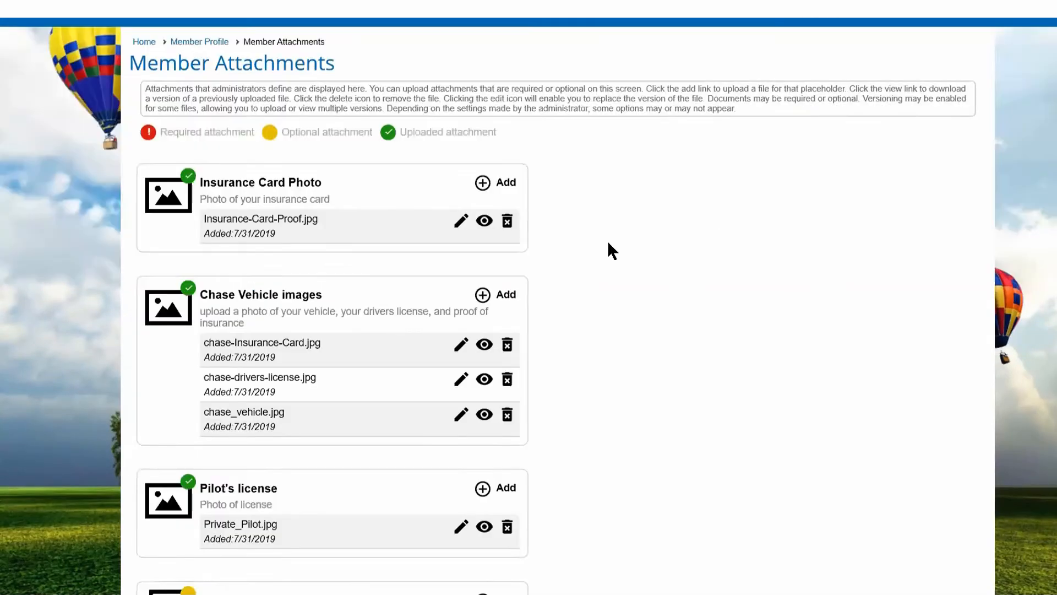
pyautogui.scroll(-2, 608, 242)
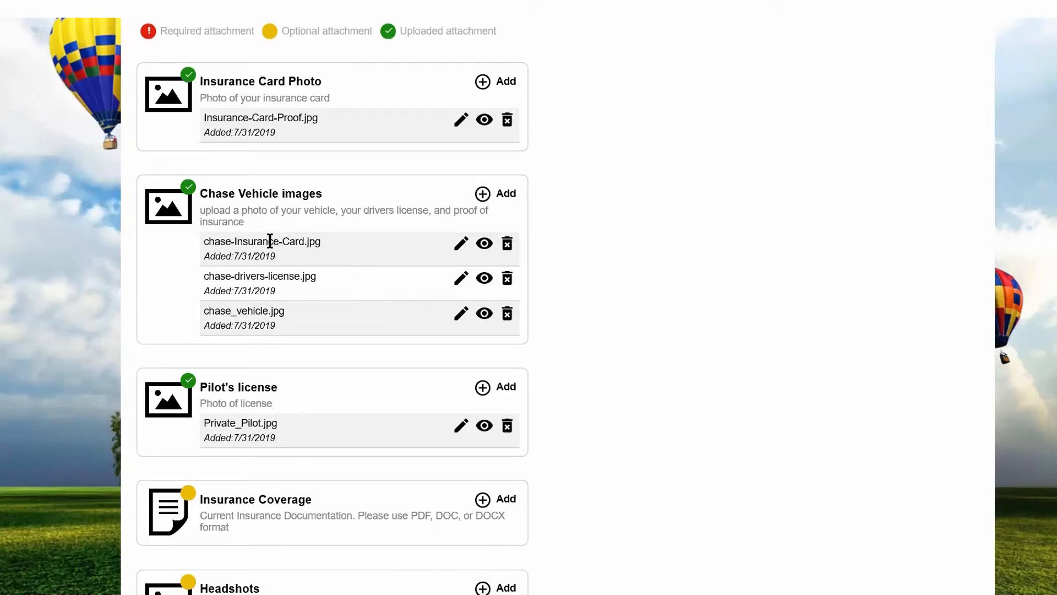
pyautogui.click(483, 319)
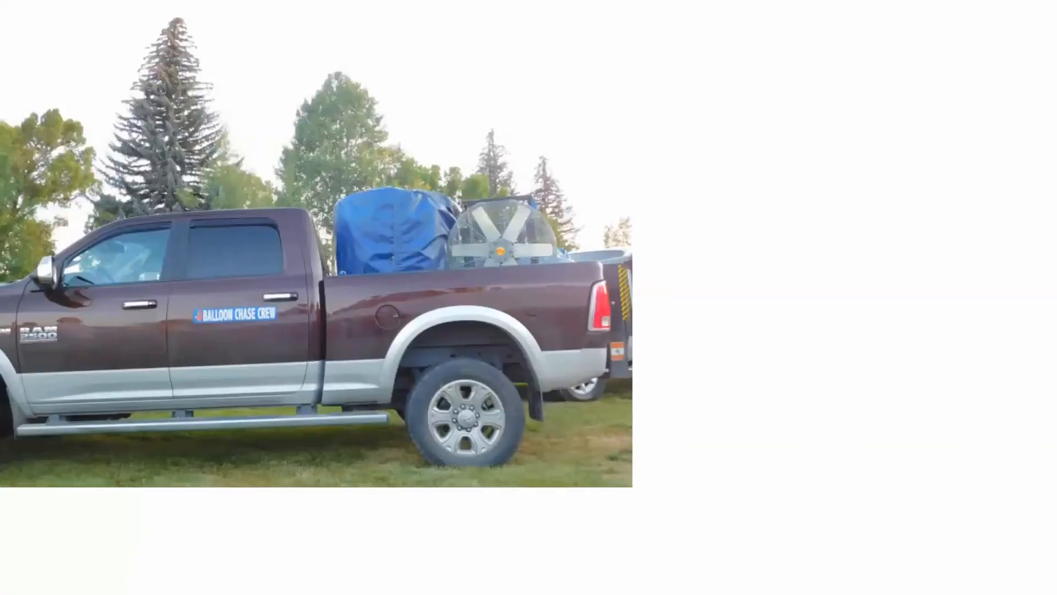
pyautogui.click(275, 6)
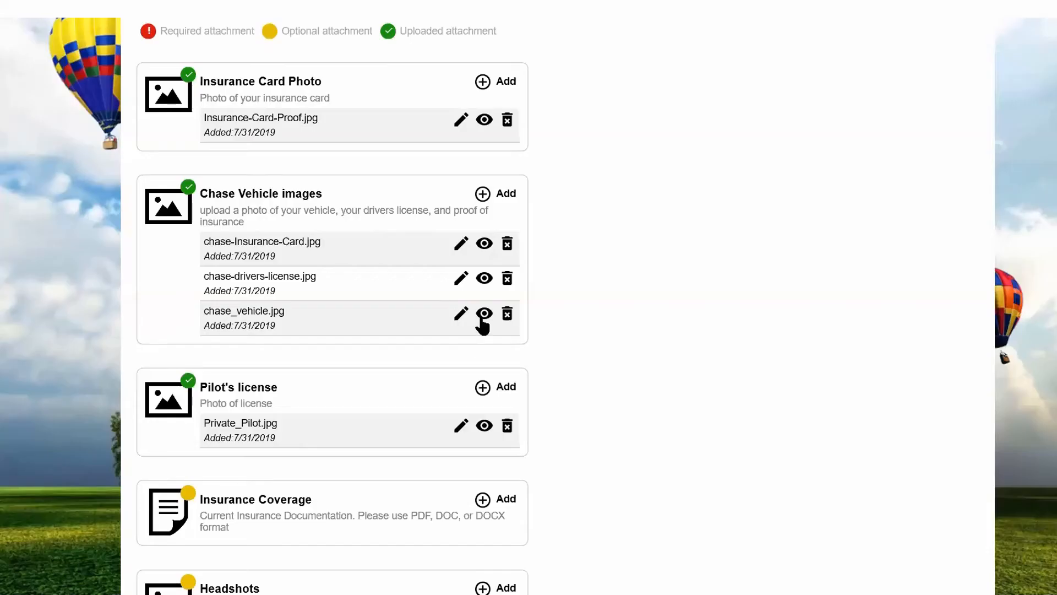
pyautogui.click(484, 280)
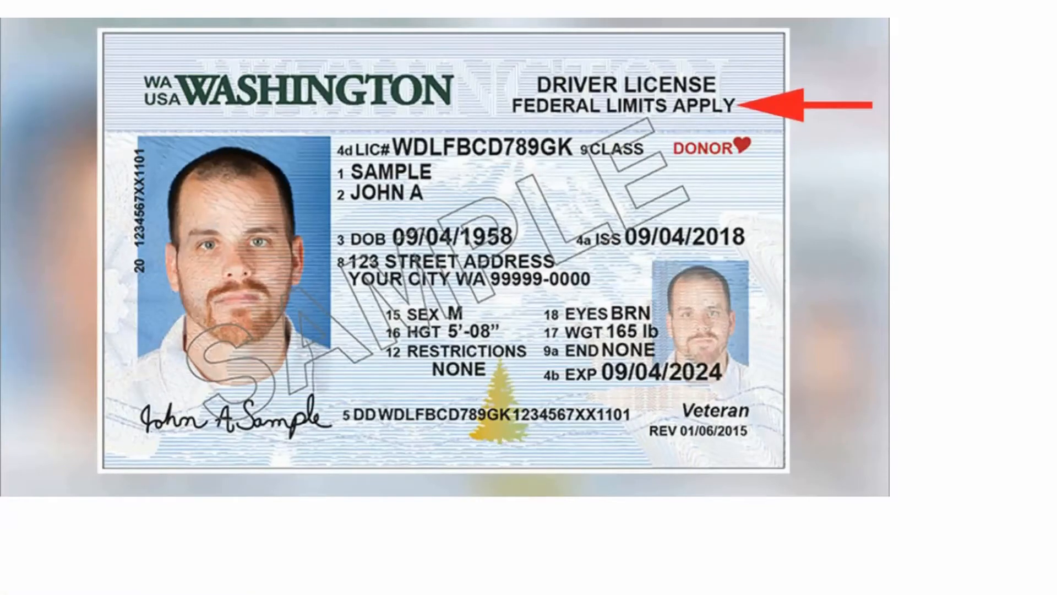
# View the uploaded chase-Insurance-Card.jpg under Chase Vehicle images and return to the Member Attachments page.
pyautogui.click(275, 7)
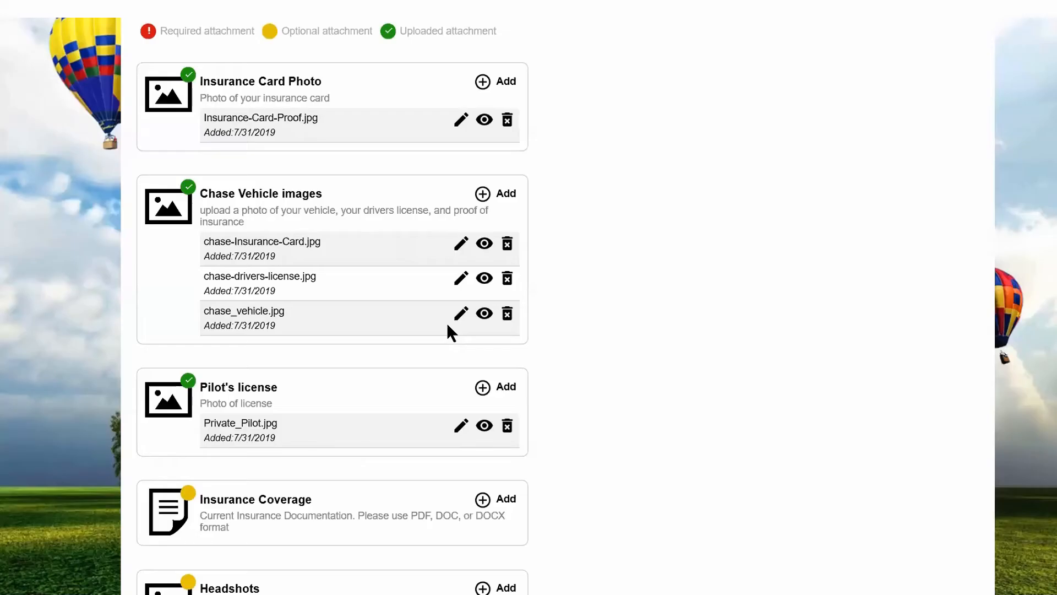
pyautogui.click(491, 243)
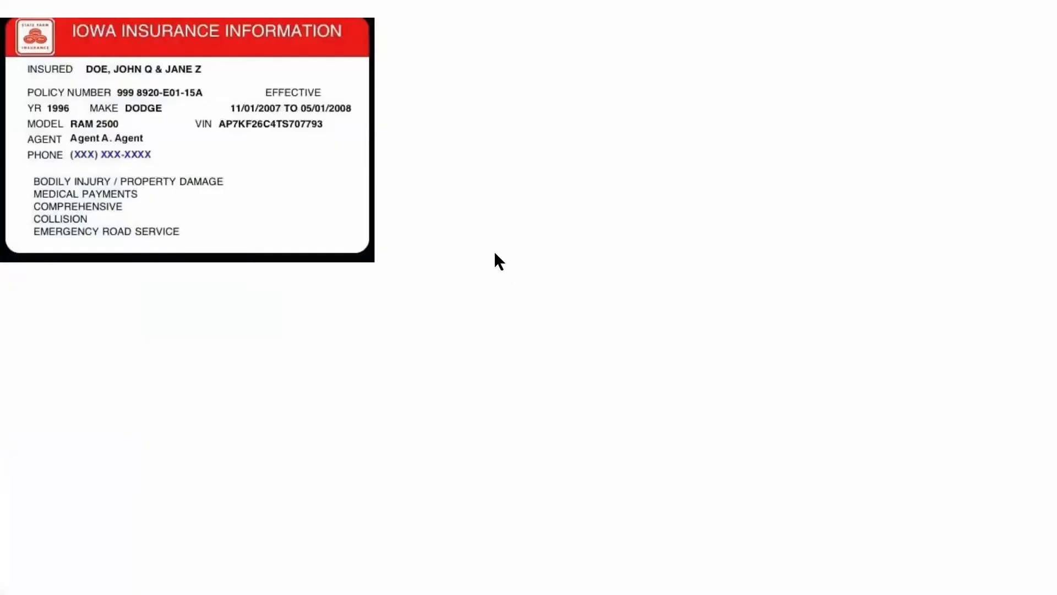
pyautogui.click(275, 7)
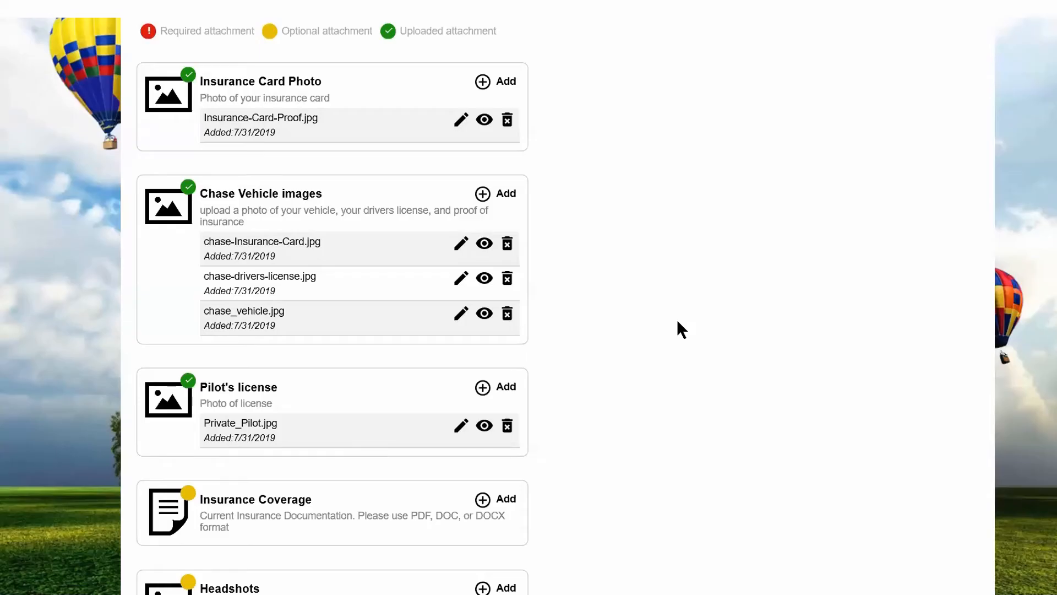
# Upload the member's own JPG portrait to the Headshots attachment.
pyautogui.scroll(-3, 677, 322)
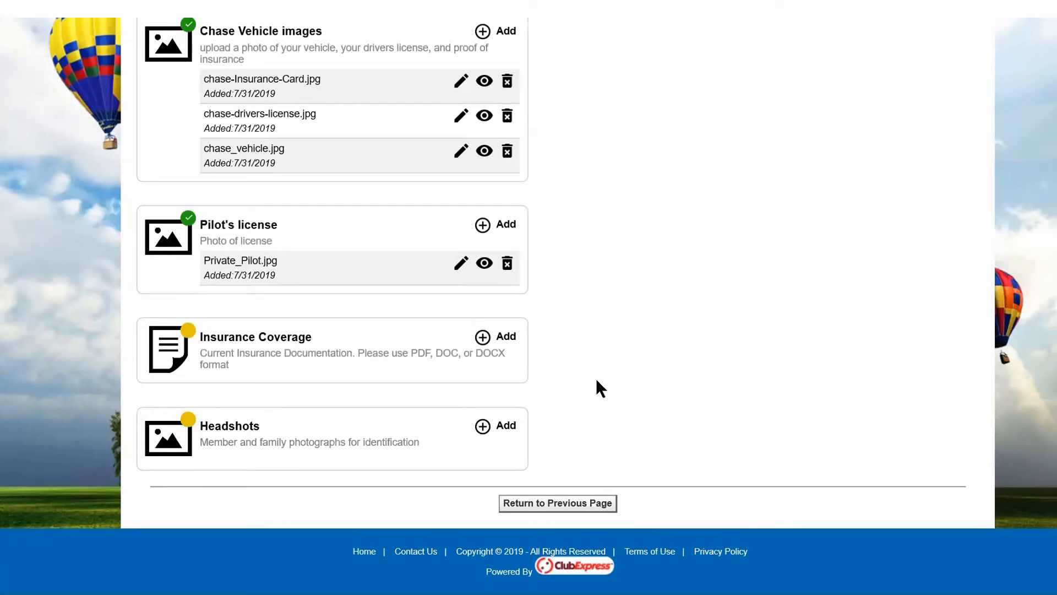
pyautogui.click(483, 427)
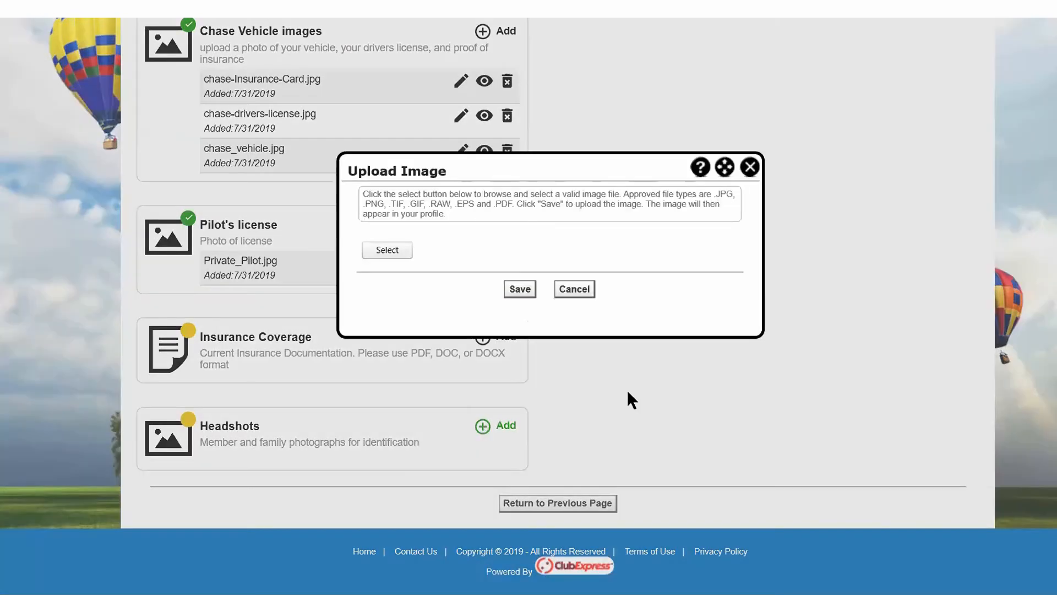
pyautogui.click(389, 251)
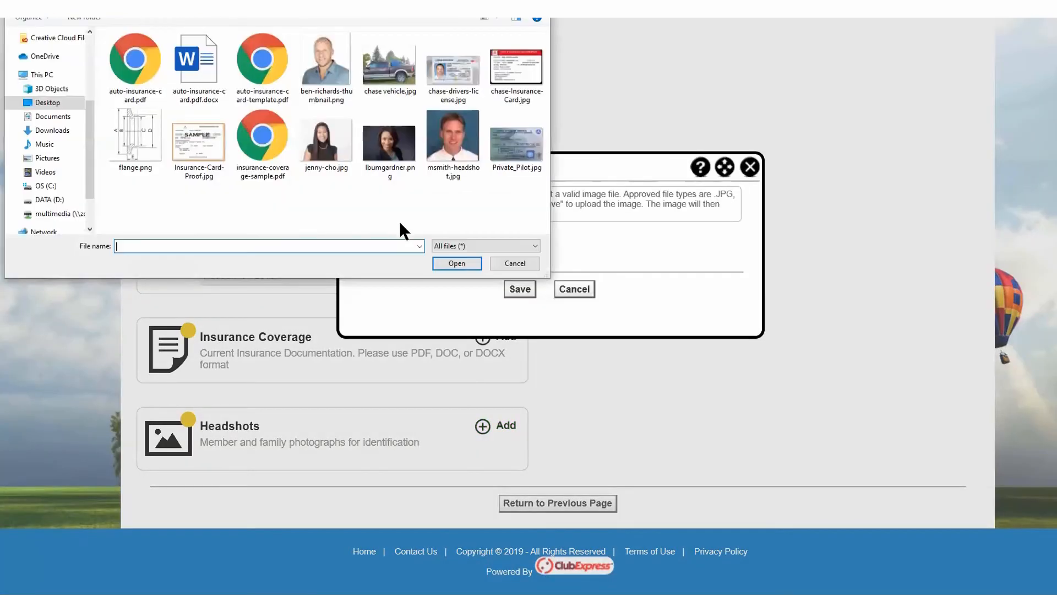
pyautogui.click(339, 160)
pyautogui.click(457, 263)
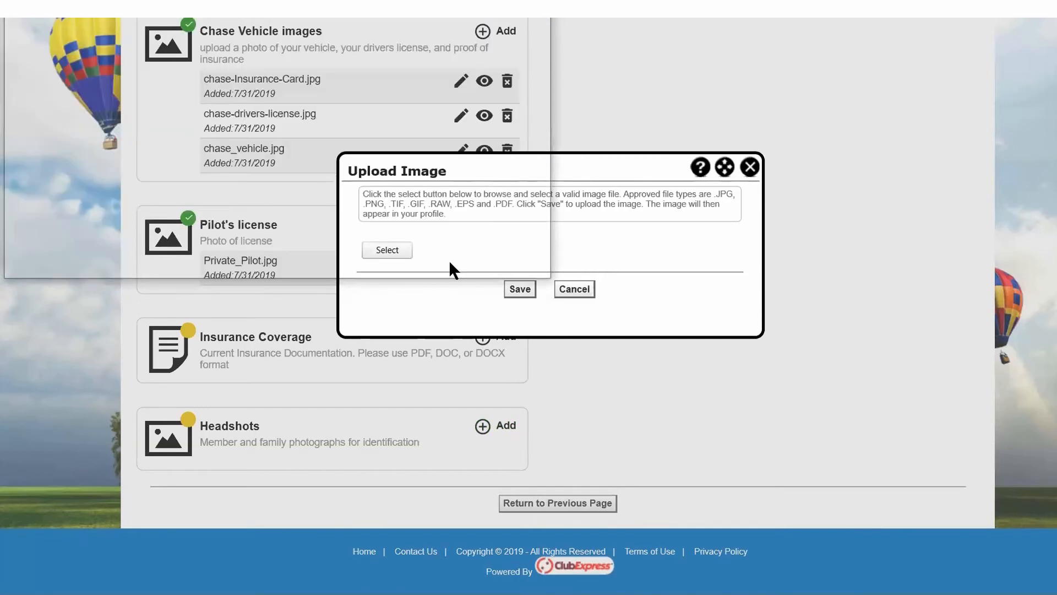
pyautogui.click(520, 307)
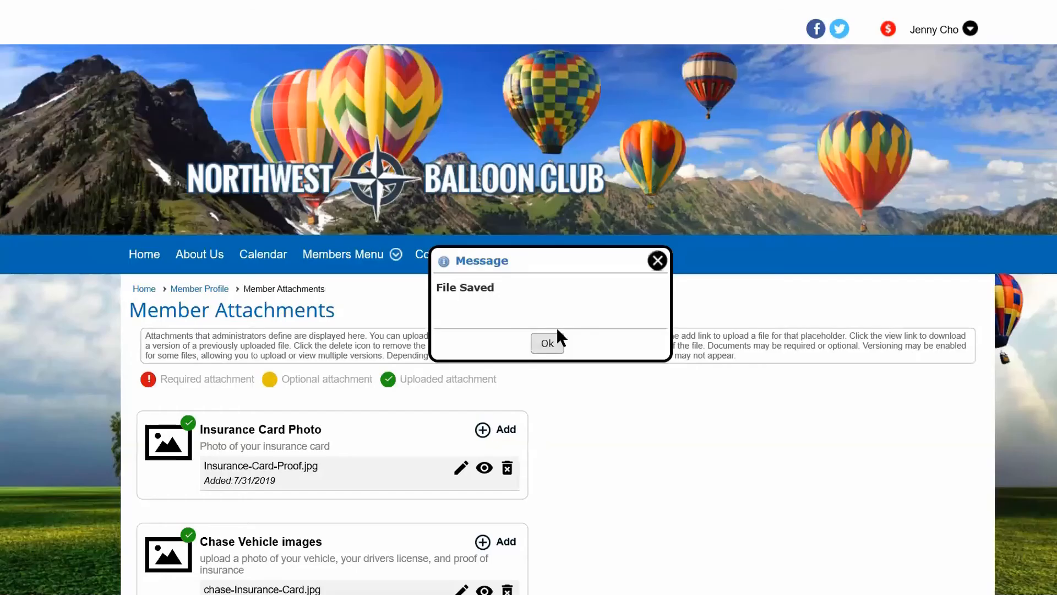
pyautogui.click(657, 261)
# Add the PNG portrait of a family member as a second file under Headshots.
pyautogui.scroll(-10, 613, 290)
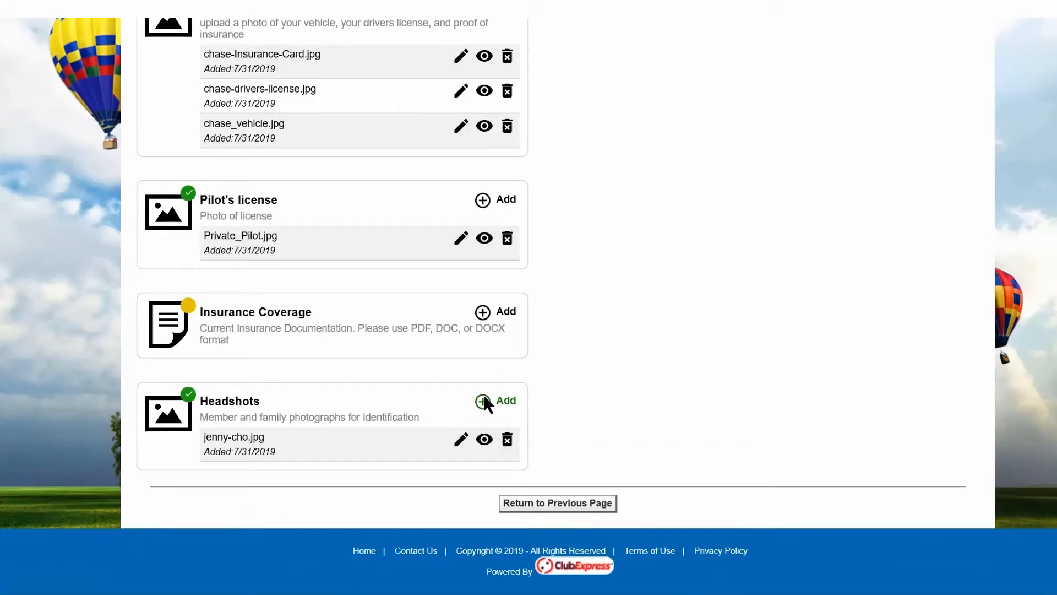
pyautogui.click(483, 394)
pyautogui.click(377, 249)
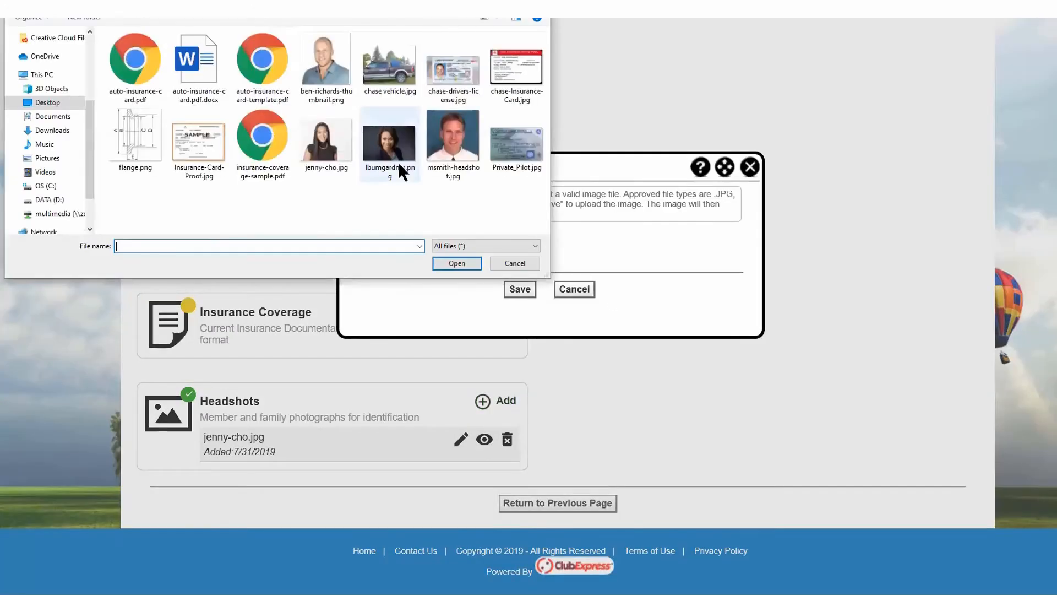
pyautogui.doubleClick(392, 157)
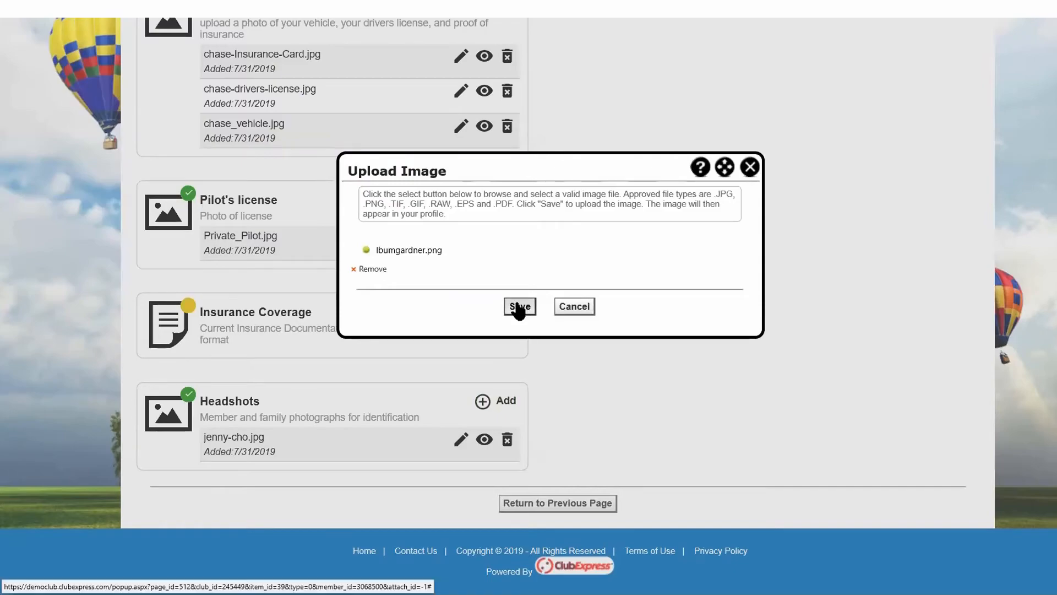
pyautogui.click(518, 306)
pyautogui.click(548, 345)
# Add the JPG portrait of the man on the blue background as a third file under Headshots.
pyautogui.scroll(-10, 551, 424)
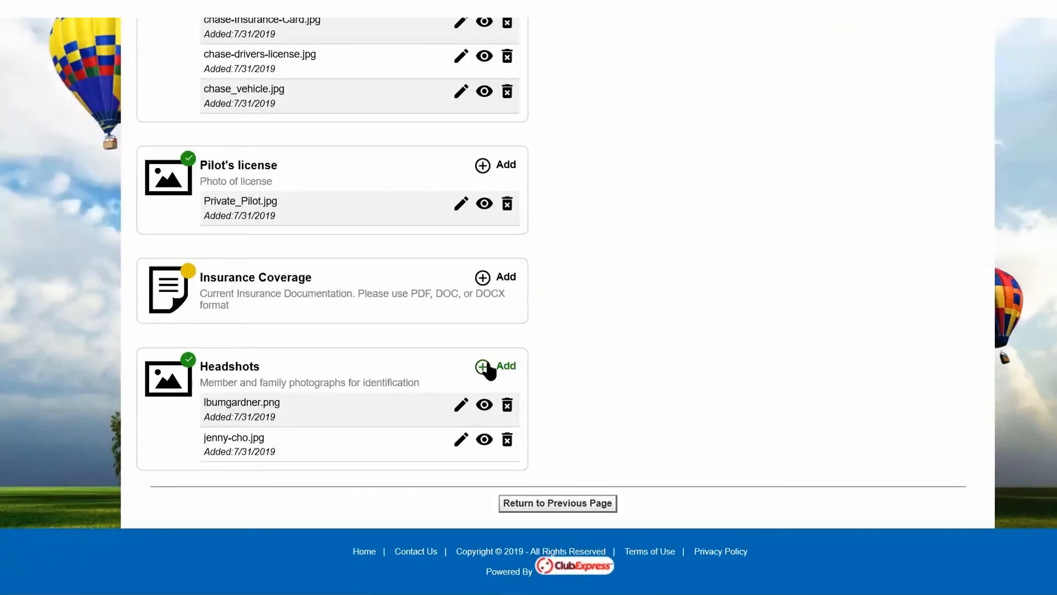
pyautogui.click(486, 365)
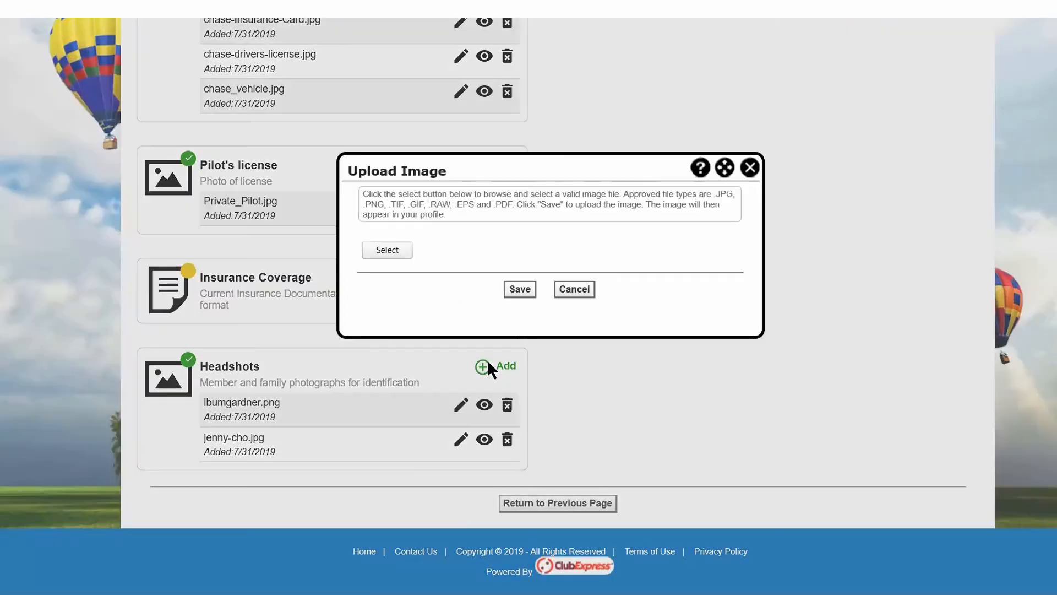
pyautogui.click(388, 249)
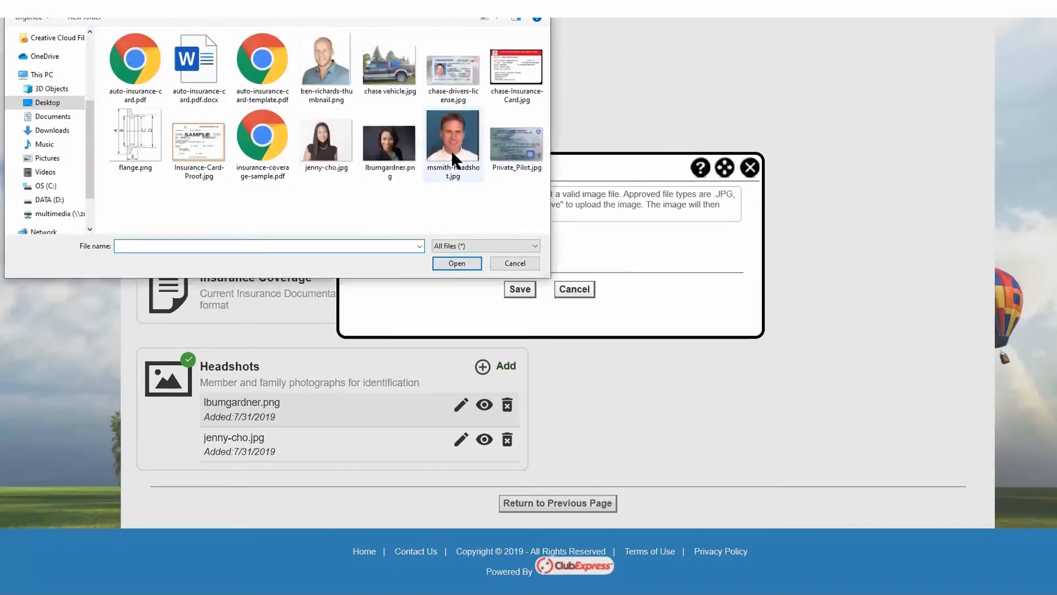
pyautogui.click(451, 149)
pyautogui.click(448, 259)
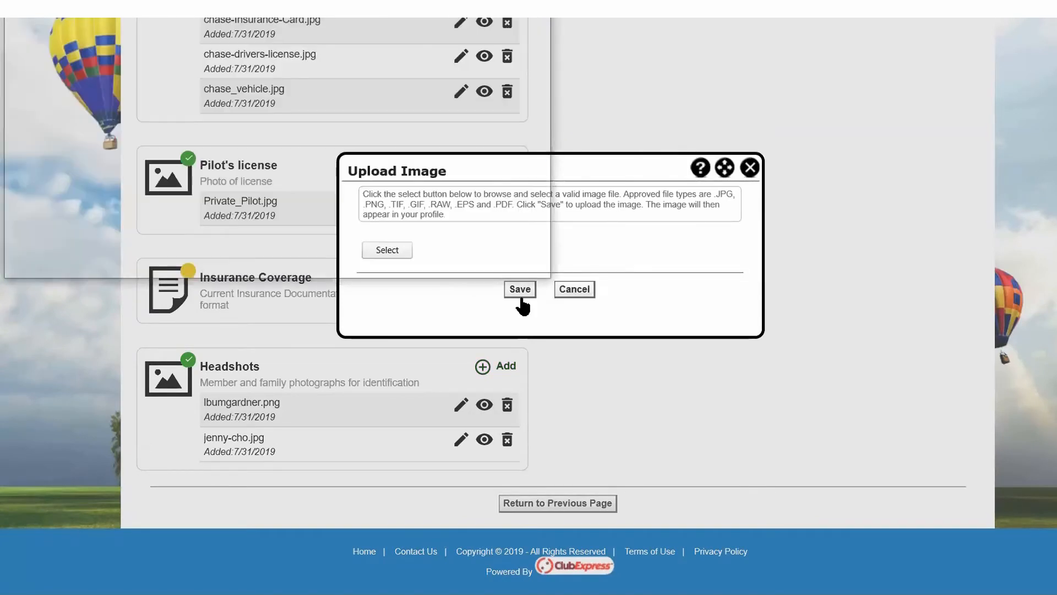
pyautogui.click(520, 294)
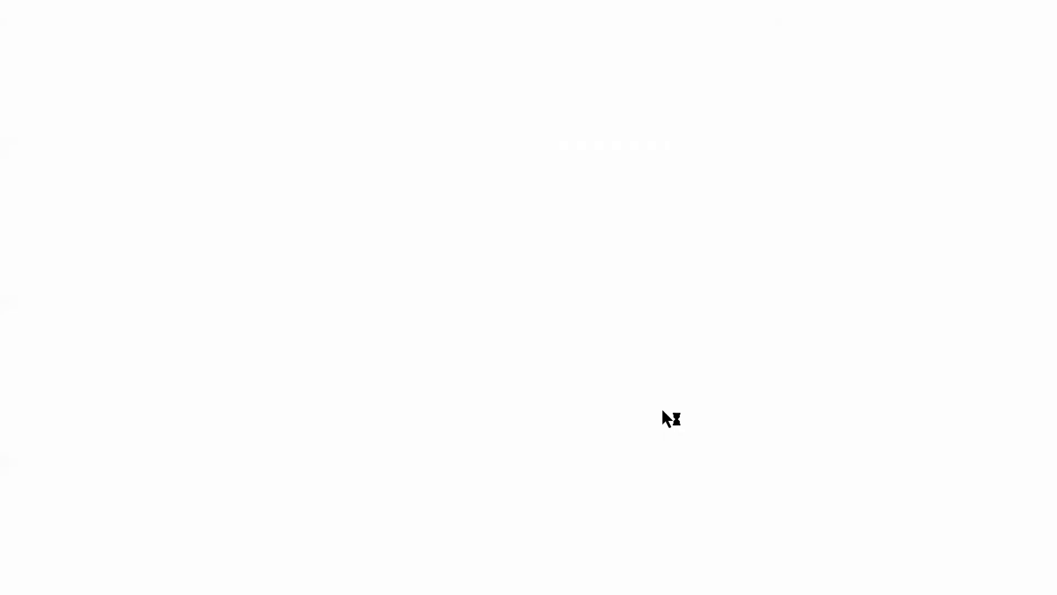
# Open the Edit Image dialog for the member's own headshot and close it without choosing a replacement.
pyautogui.scroll(-8, 563, 421)
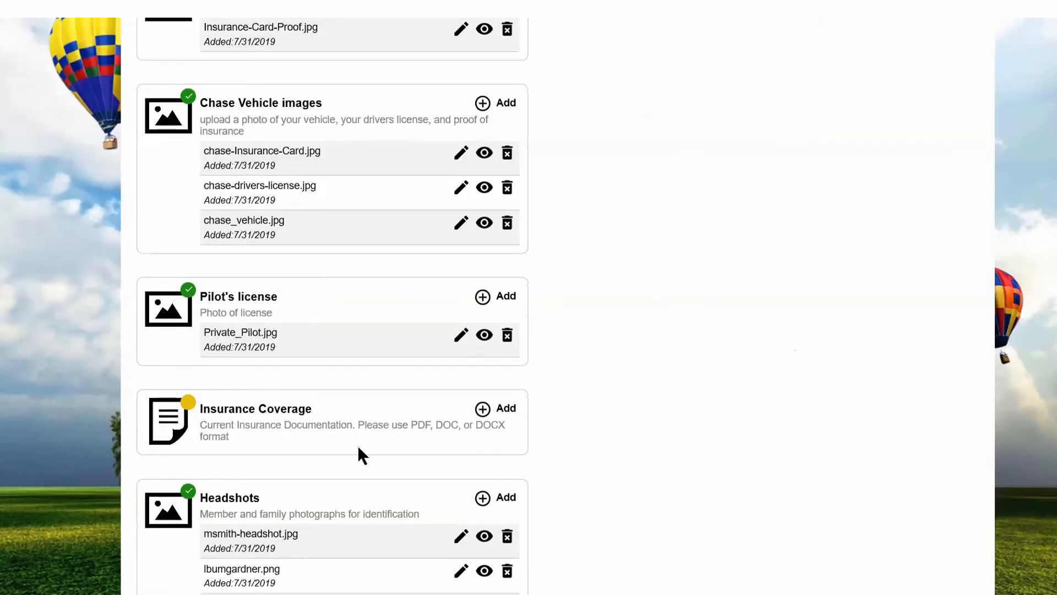
pyautogui.scroll(-3, 510, 431)
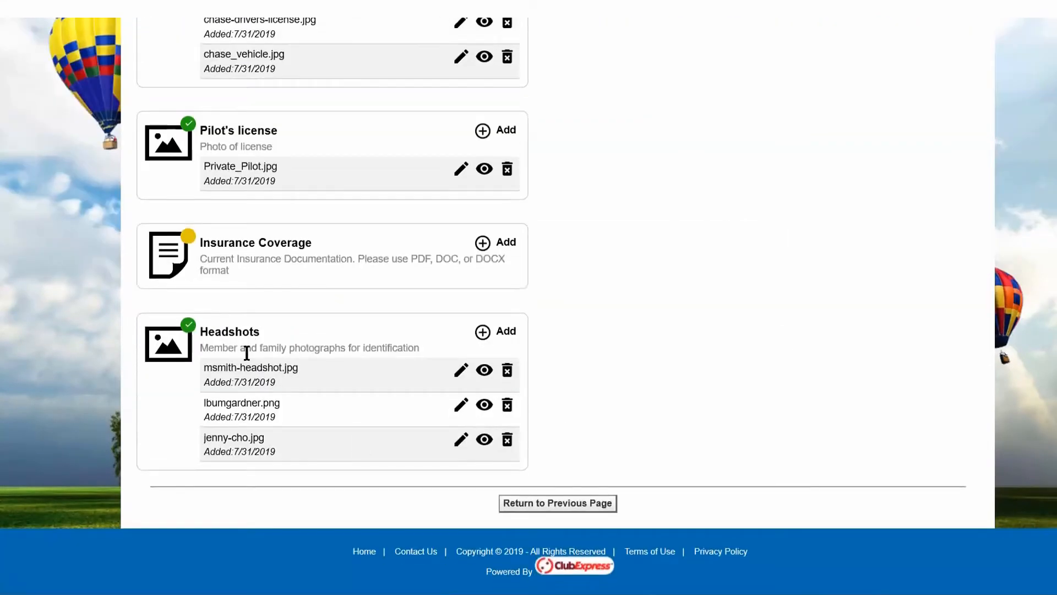
pyautogui.click(462, 442)
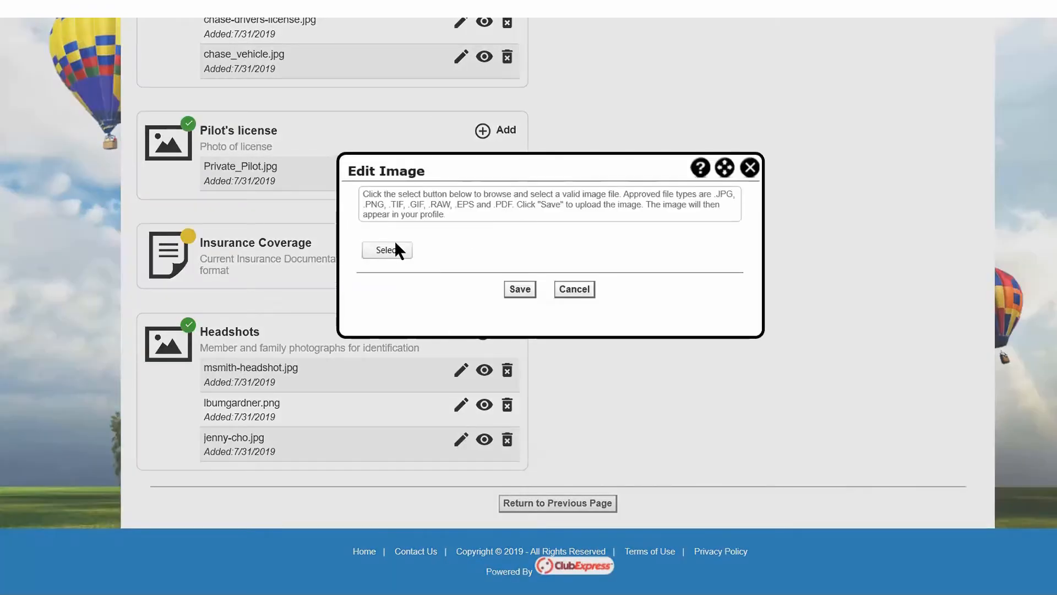
pyautogui.click(749, 167)
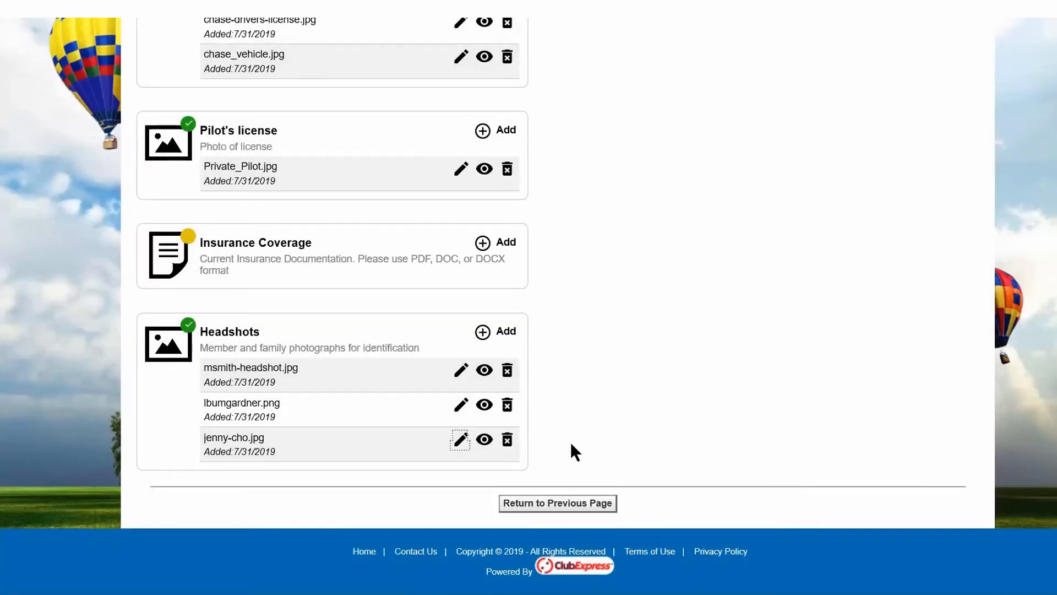
pyautogui.scroll(10, 571, 444)
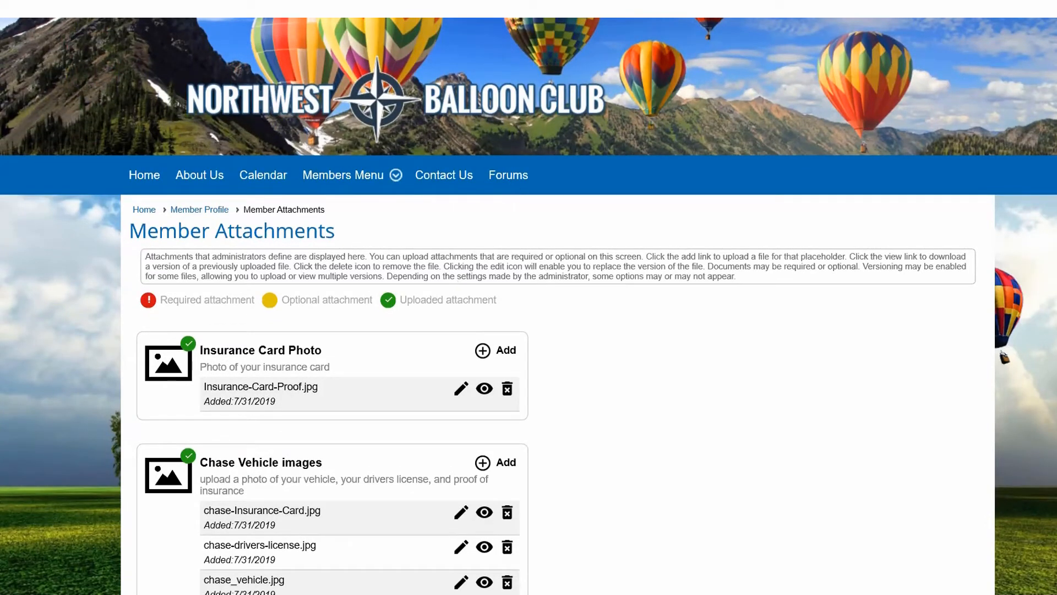
pyautogui.scroll(2, 833, 225)
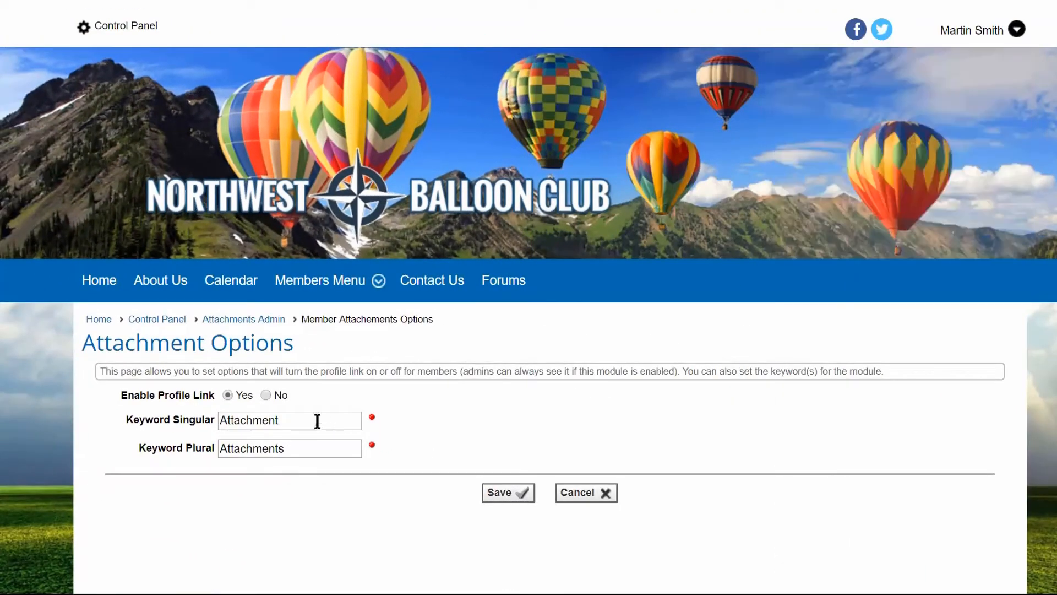
# Set Enable Profile Link to No in Attachment Options and save the change.
pyautogui.click(266, 395)
pyautogui.click(503, 496)
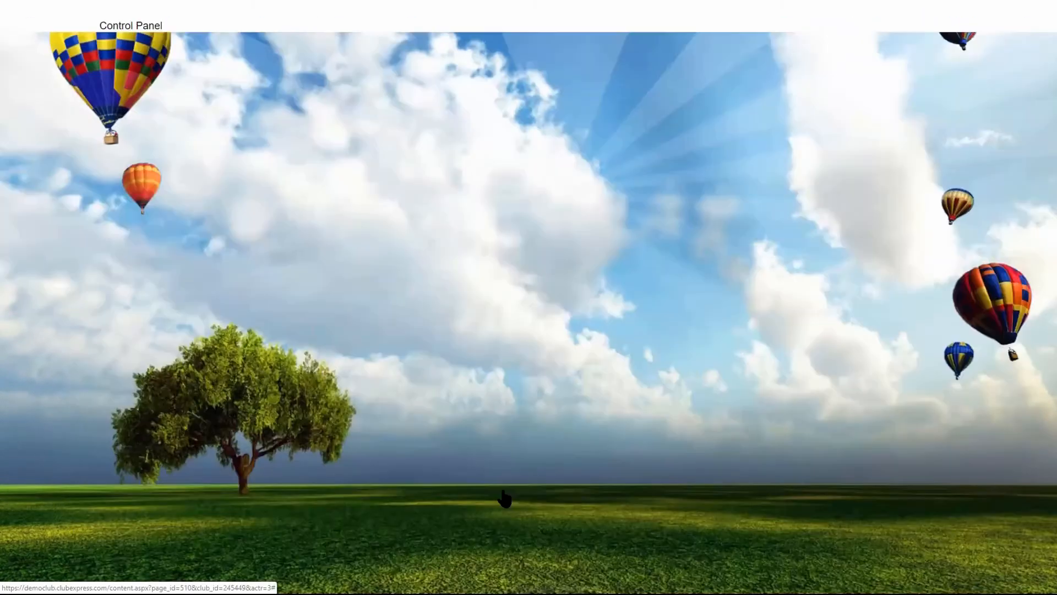
pyautogui.click(550, 348)
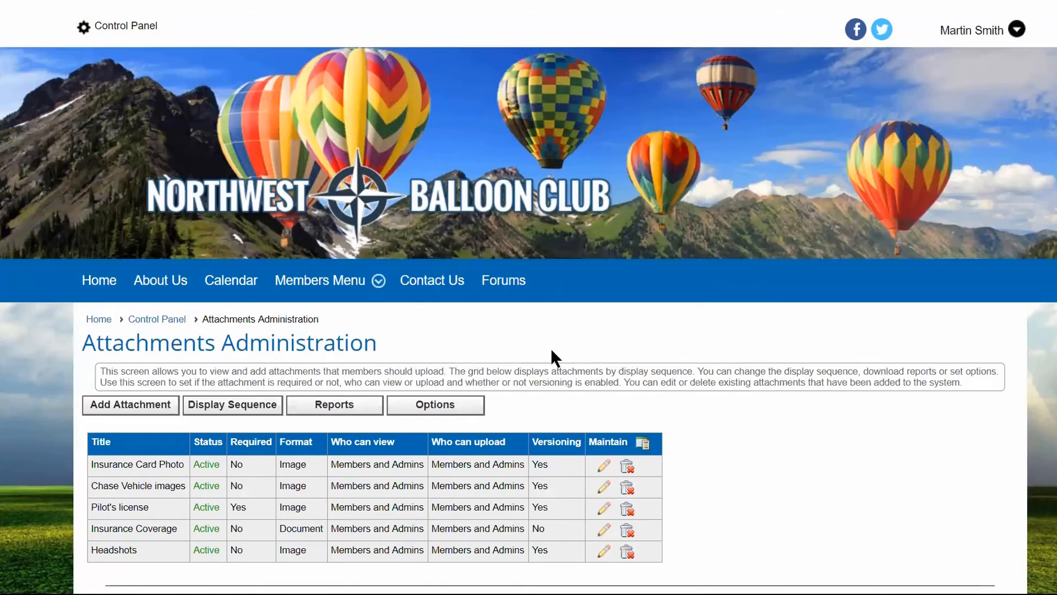
# Open the logged-in administrator's own member profile and check the Personal Info links for Attachments.
pyautogui.click(962, 31)
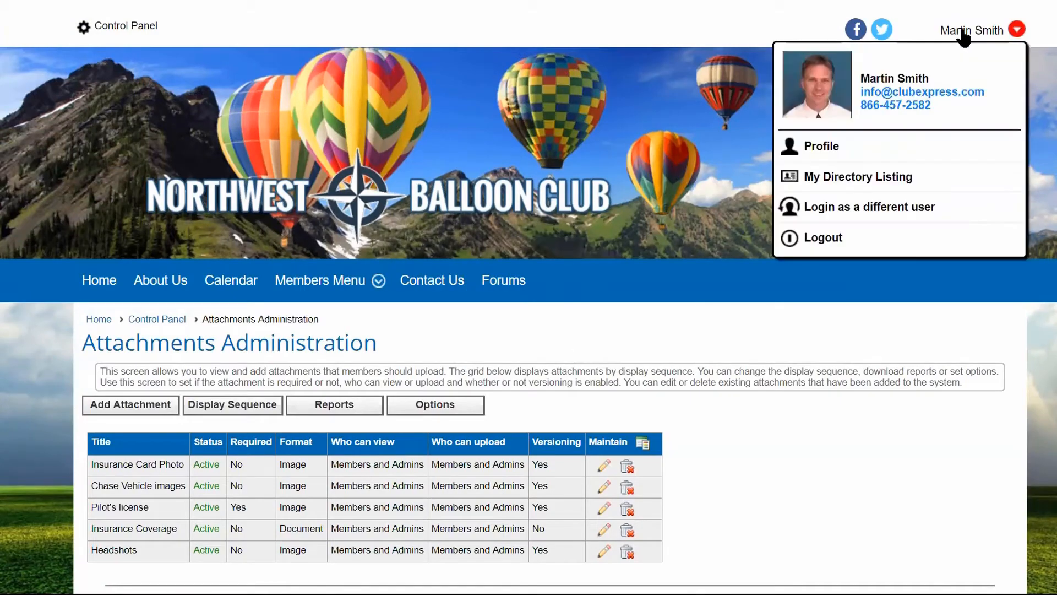
pyautogui.click(826, 147)
pyautogui.scroll(-3, 586, 335)
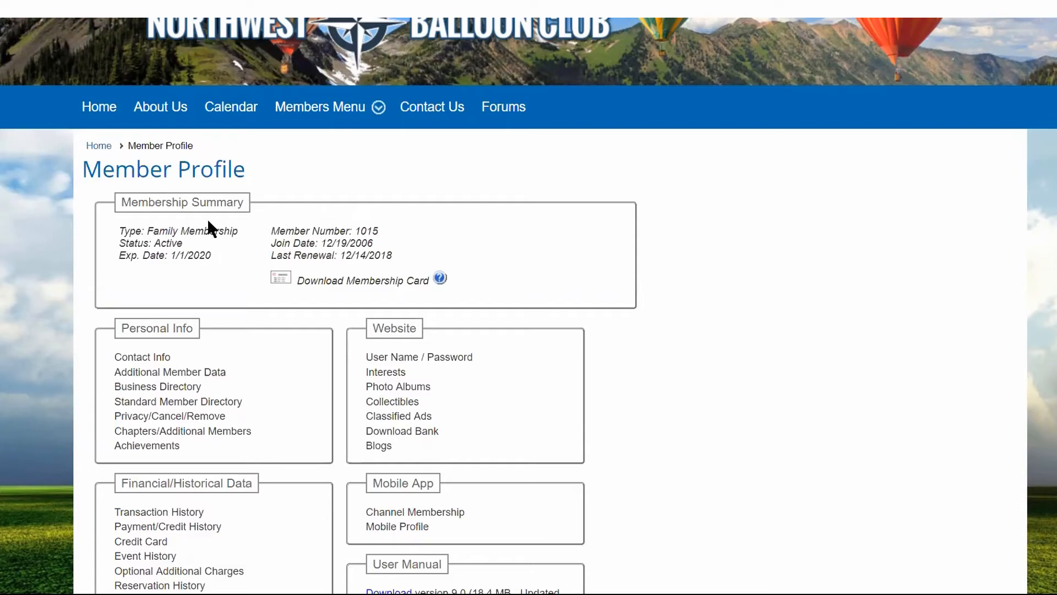
pyautogui.scroll(3, 206, 158)
# Open Member Manager from the Control Panel and search for members by the administrator's last name.
pyautogui.click(117, 32)
pyautogui.scroll(-4, 333, 328)
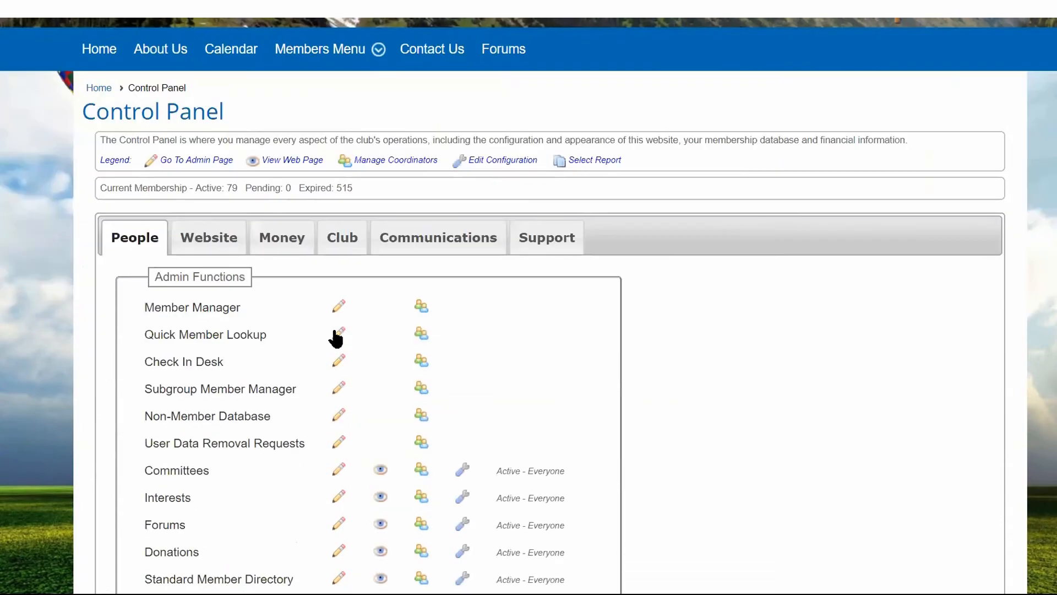
pyautogui.scroll(-2, 333, 334)
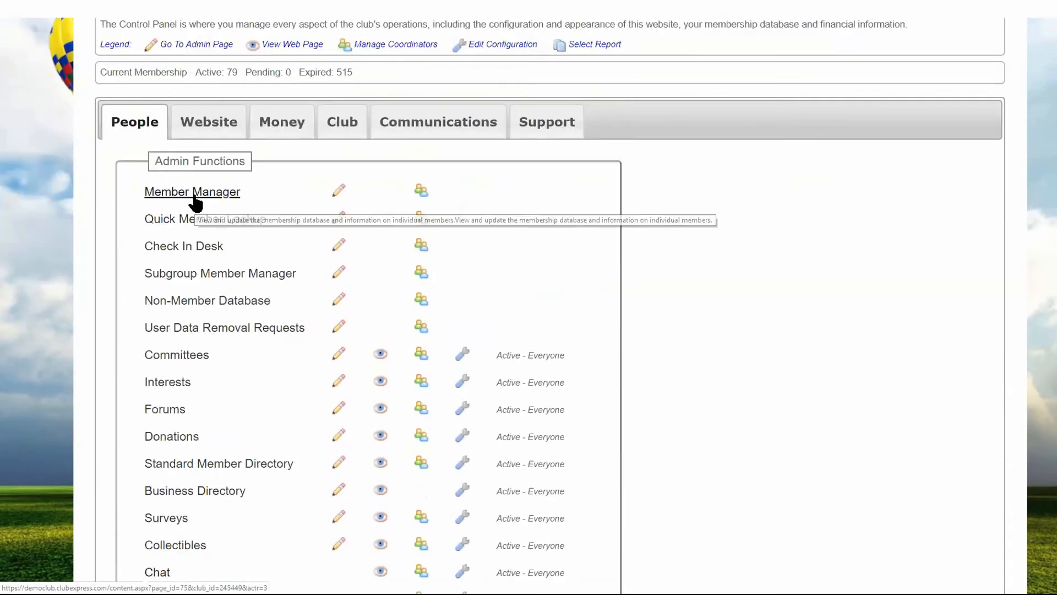
pyautogui.click(194, 193)
pyautogui.scroll(-5, 330, 391)
pyautogui.moveTo(270, 233); pyautogui.dragTo(214, 234)
pyautogui.write('smith')
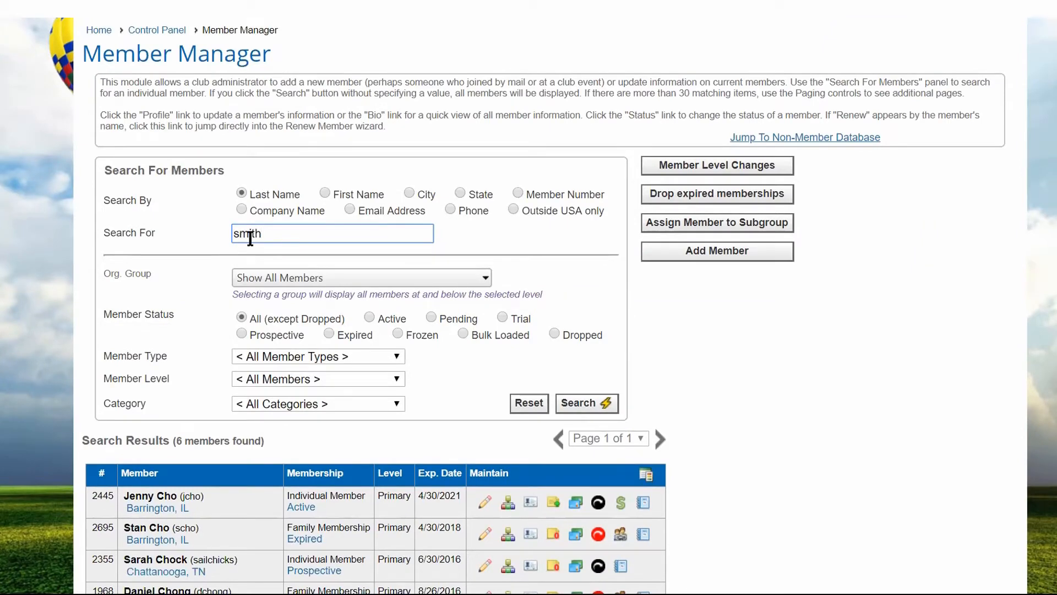
pyautogui.click(593, 407)
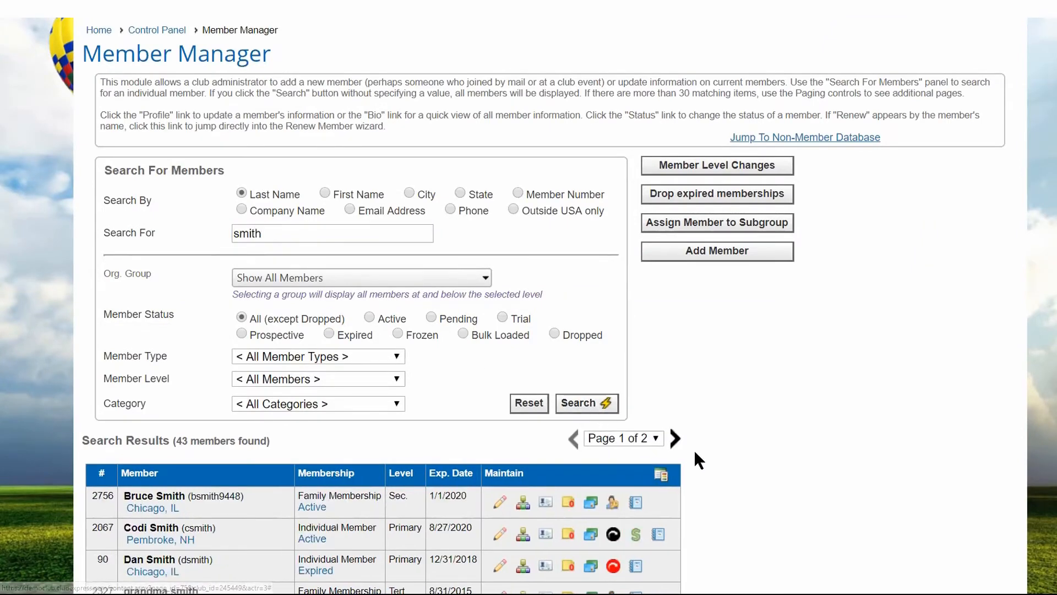
# Open the administrator's profile from the member search results and check Personal Info for the Attachments link.
pyautogui.scroll(-10, 693, 449)
pyautogui.scroll(-5, 693, 453)
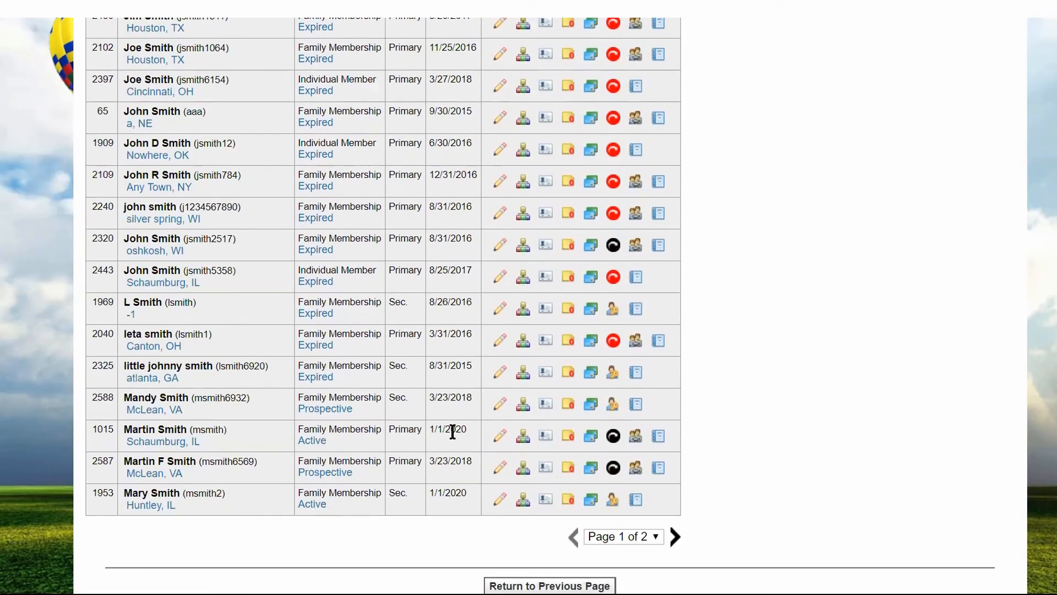
pyautogui.click(500, 439)
pyautogui.scroll(-4, 722, 396)
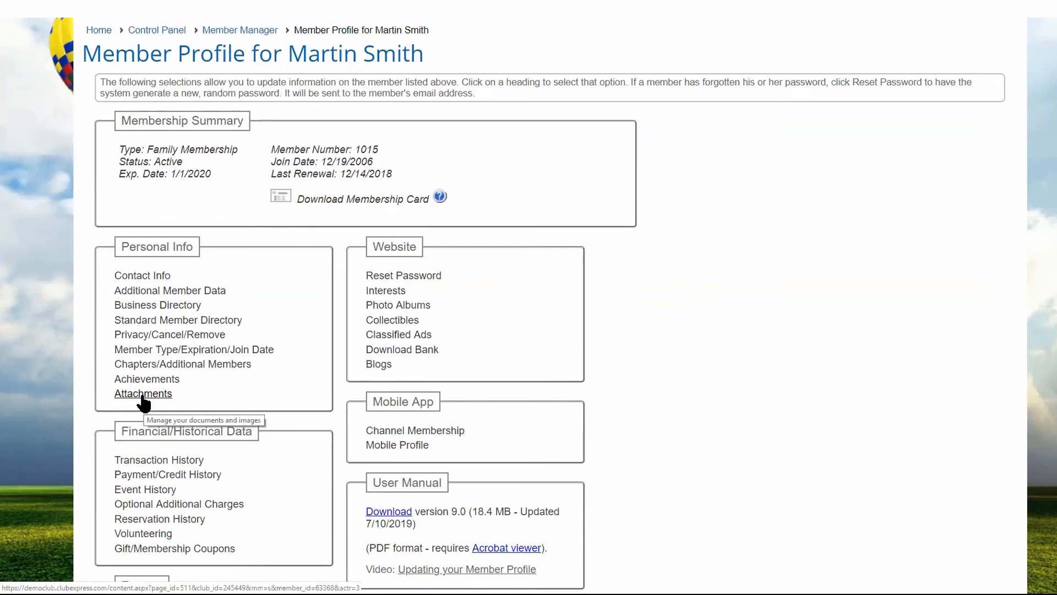
# Search Member Manager by the last name of the member who uploaded the attachments and open that member's profile.
pyautogui.scroll(4, 143, 405)
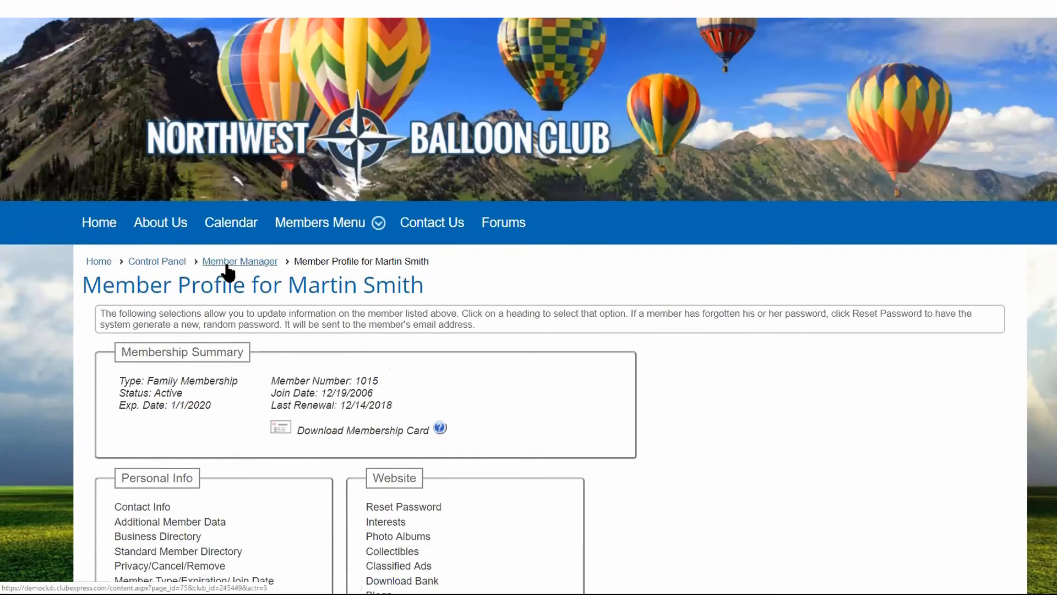
pyautogui.click(227, 265)
pyautogui.scroll(-3, 394, 388)
pyautogui.moveTo(274, 348); pyautogui.dragTo(201, 349)
pyautogui.write('cho')
pyautogui.click(574, 523)
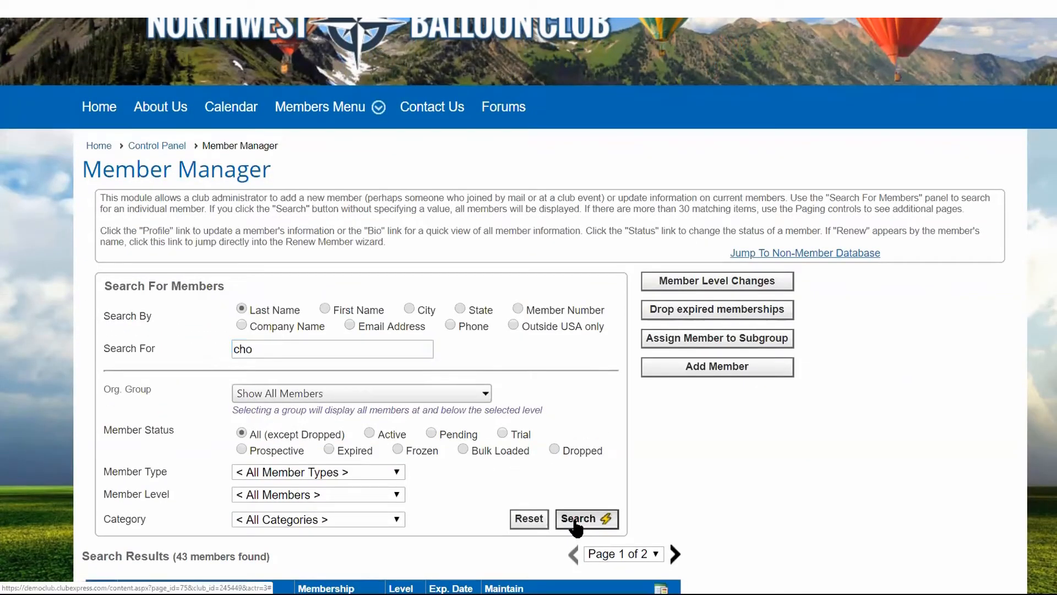
pyautogui.scroll(-3, 794, 466)
pyautogui.click(485, 443)
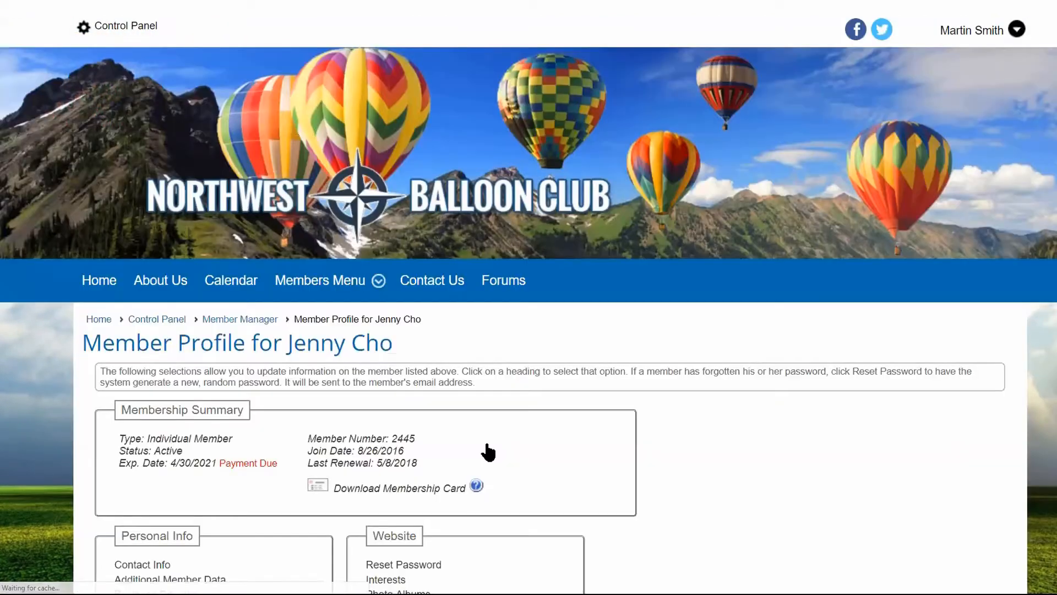
# Open the Attachments link in the member's Personal Info and review the uploaded files down to the Headshots section.
pyautogui.scroll(-3, 484, 451)
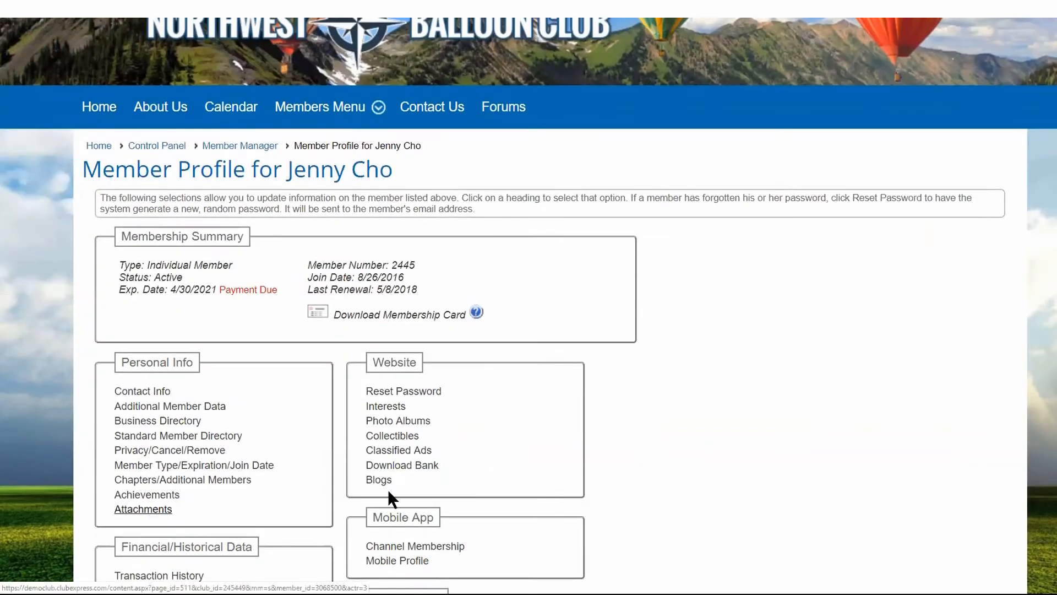
pyautogui.click(154, 509)
pyautogui.scroll(-10, 751, 457)
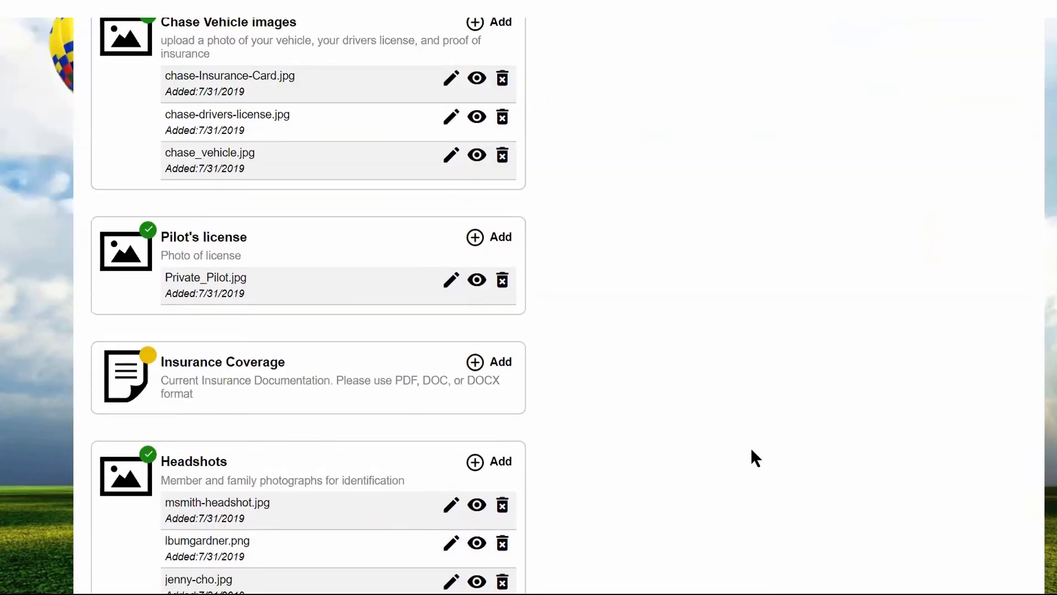
pyautogui.scroll(-3, 755, 457)
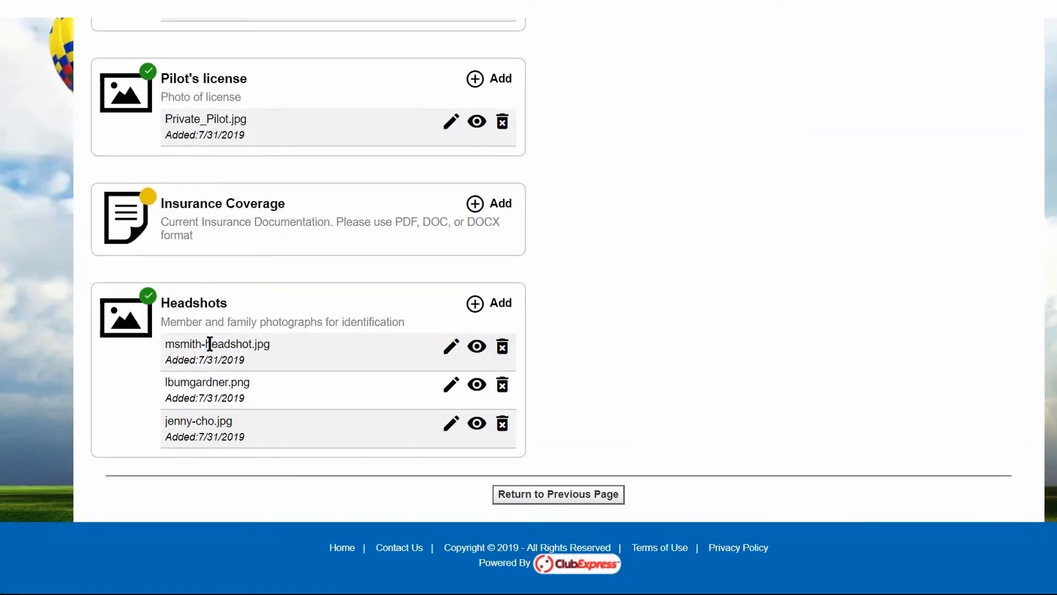
# Delete the first image listed under Headshots, confirm the removal, and check the remaining Headshots files.
pyautogui.click(501, 352)
pyautogui.click(609, 65)
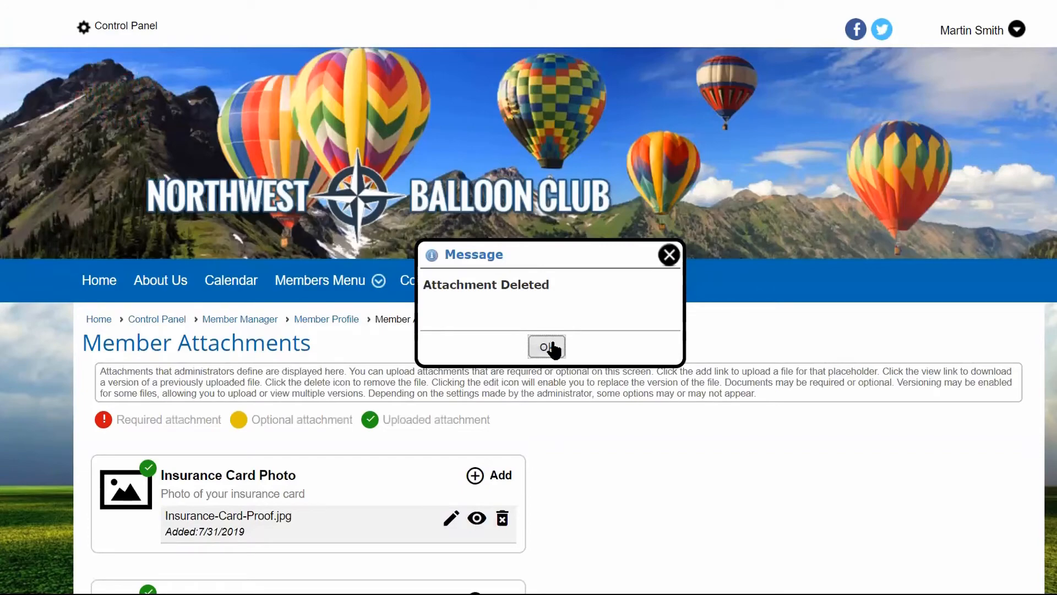
pyautogui.click(547, 346)
pyautogui.scroll(-8, 713, 336)
pyautogui.scroll(-5, 714, 341)
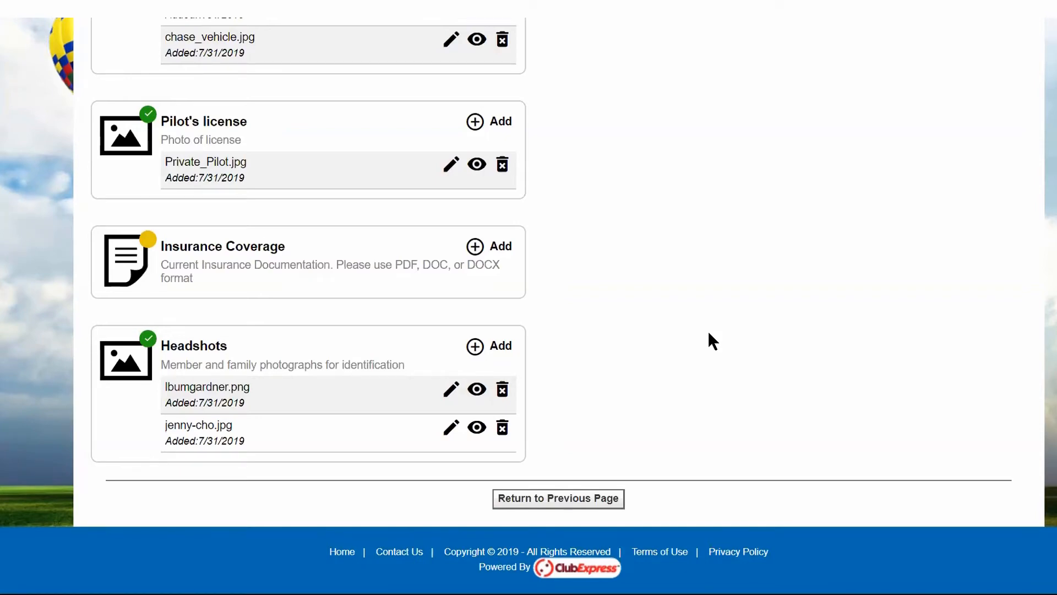
# Open the logged-in administrator's own profile again and check the links listed under Personal Info.
pyautogui.scroll(15, 529, 306)
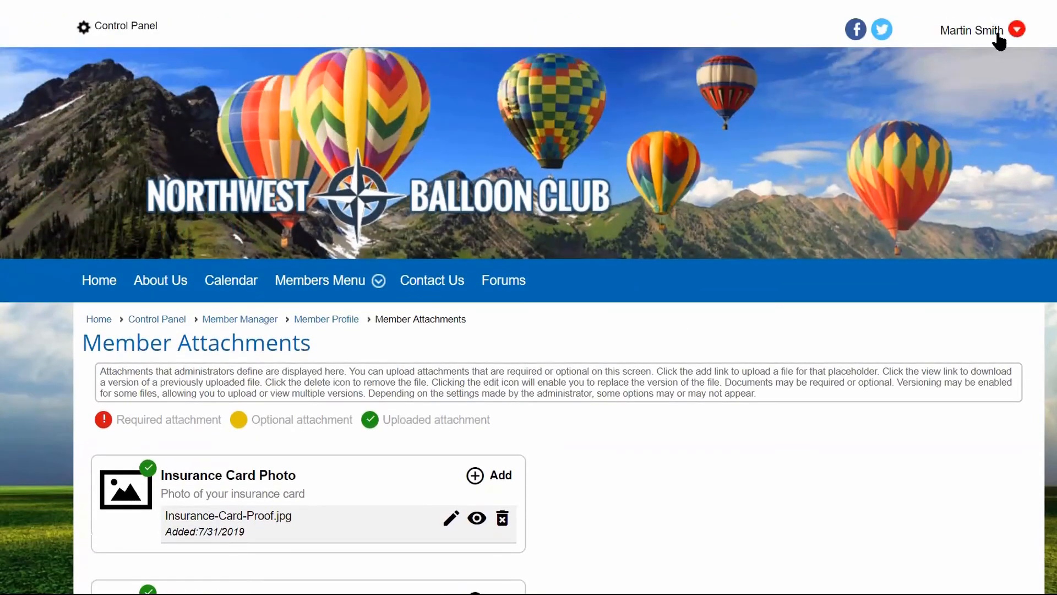
pyautogui.click(999, 35)
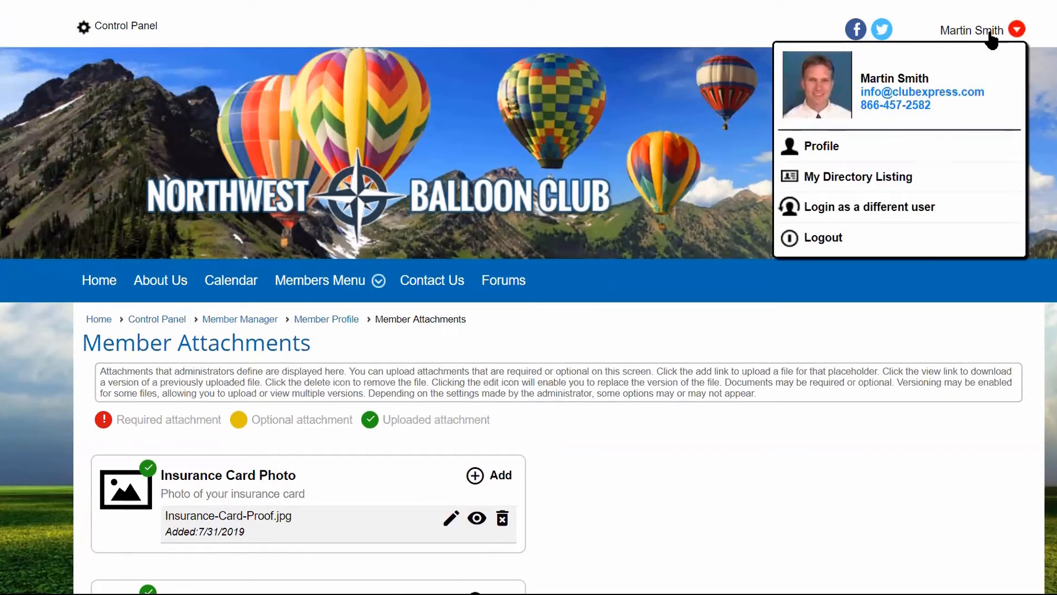
pyautogui.click(831, 150)
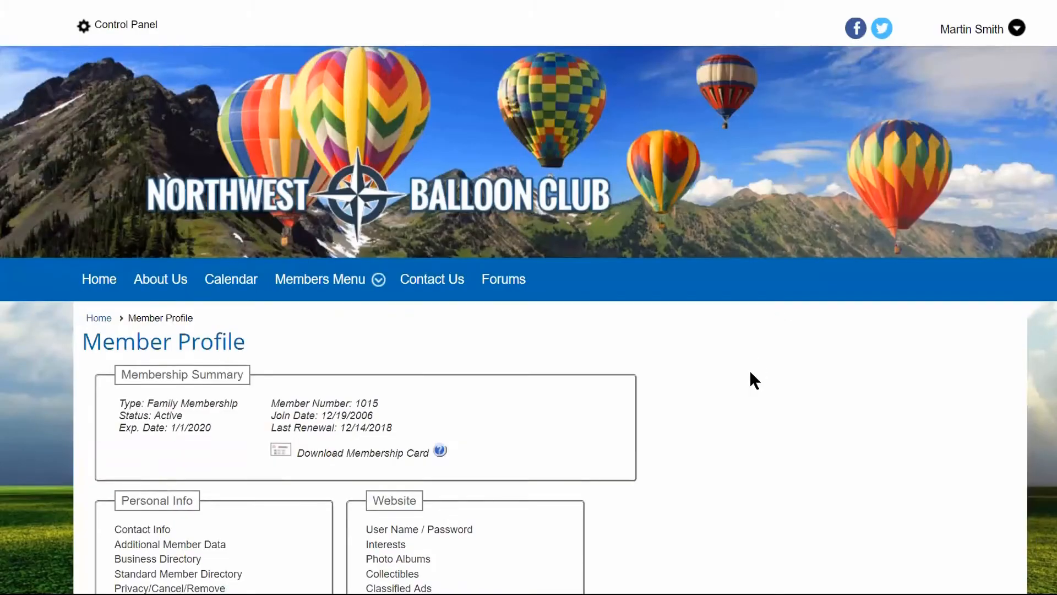
pyautogui.scroll(-2, 501, 403)
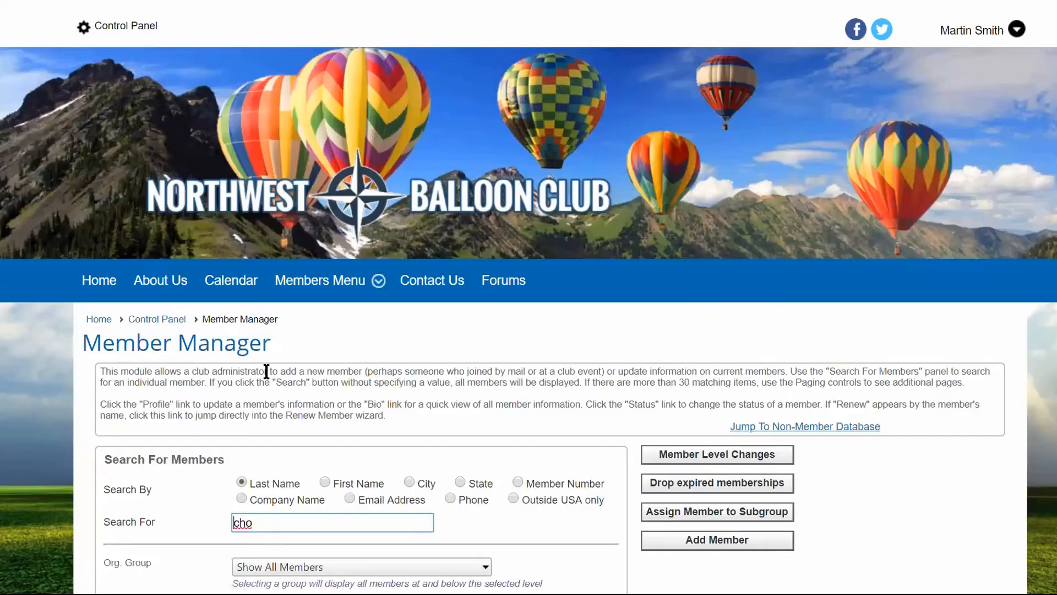
# Return to Member Manager and reopen the profile of the member who uploaded the attachments to compare its Personal Info links.
pyautogui.scroll(-5, 266, 371)
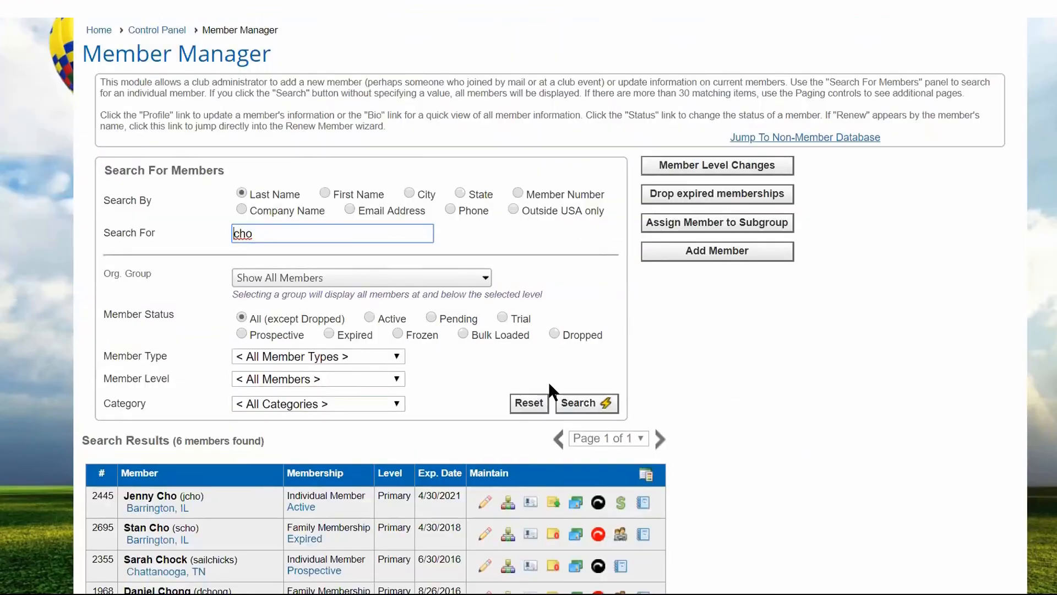
pyautogui.click(484, 503)
pyautogui.scroll(-4, 701, 474)
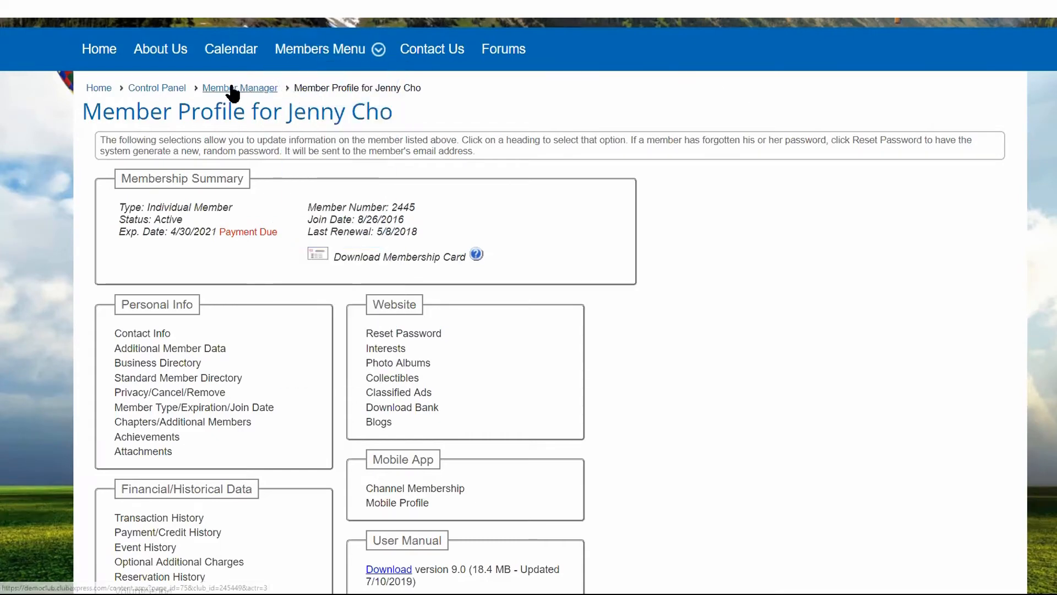
# Open Membership Wizard Setup from the Control Panel's Setup section and review the signup and renewal wizard pages.
pyautogui.click(234, 88)
pyautogui.click(157, 318)
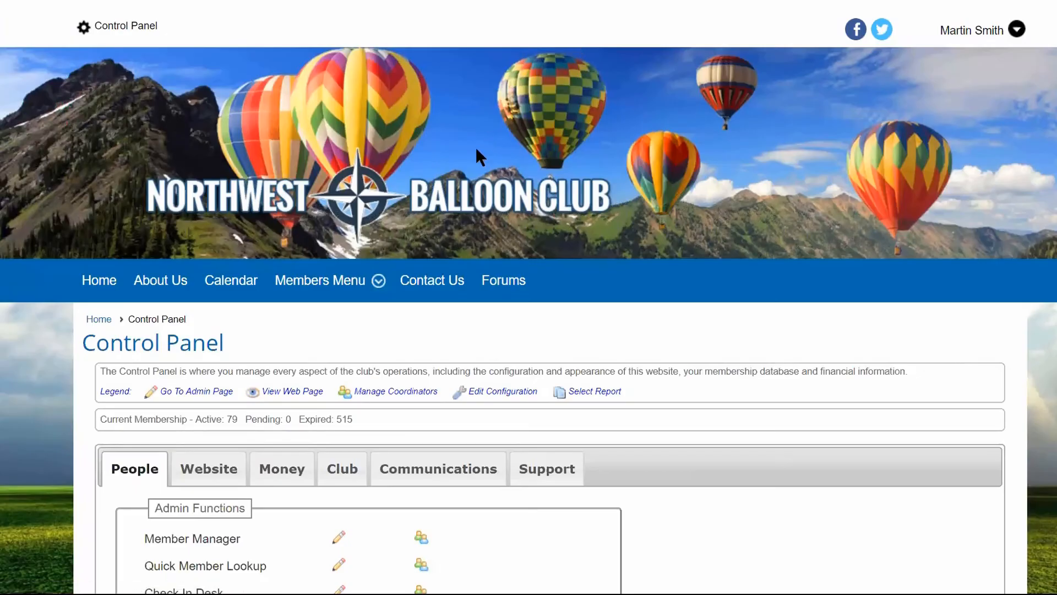
pyautogui.scroll(-15, 474, 147)
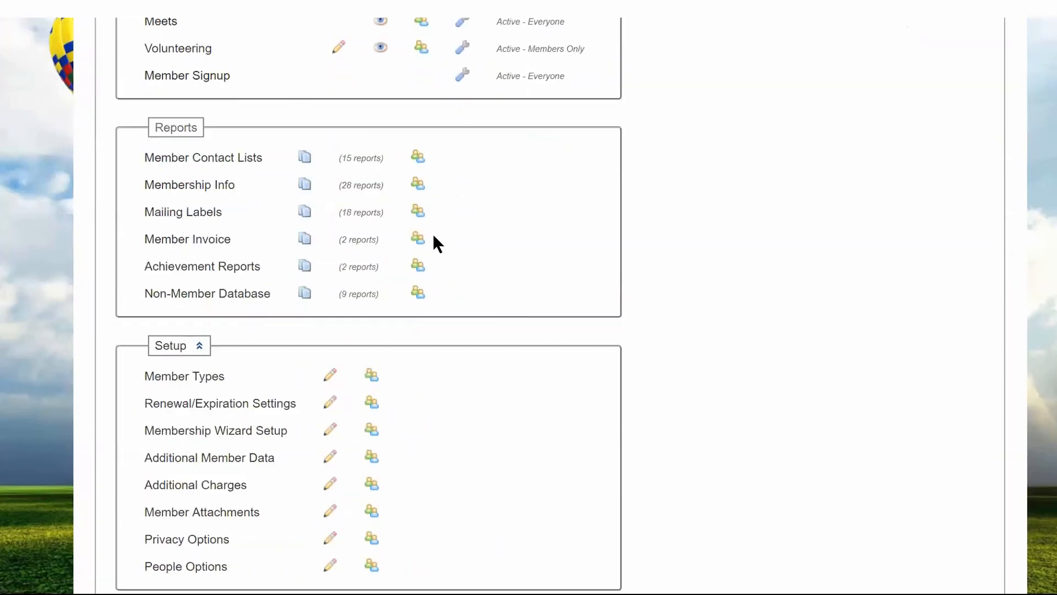
pyautogui.scroll(-3, 417, 268)
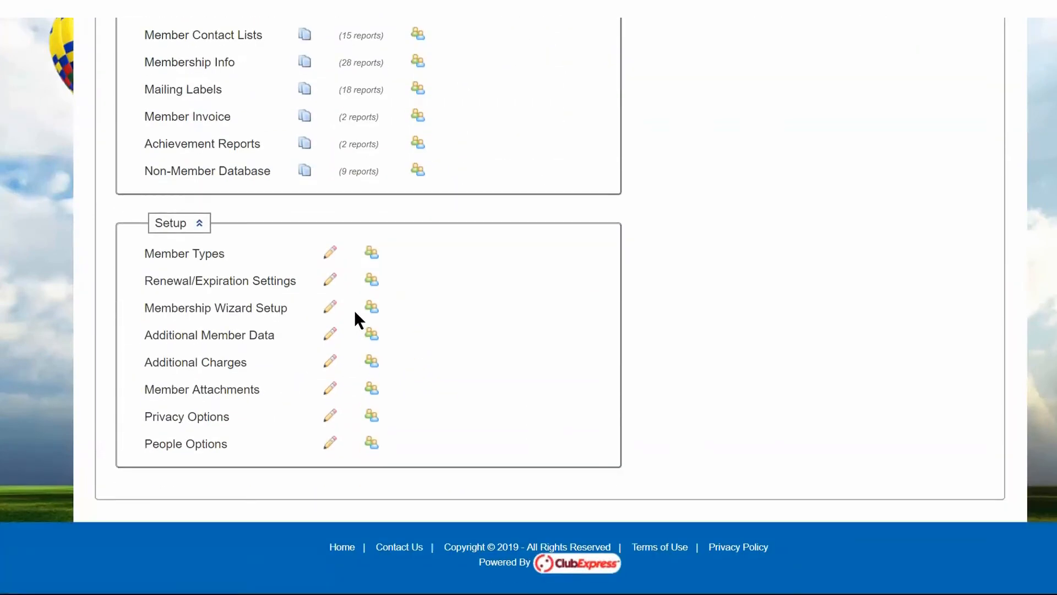
pyautogui.click(200, 310)
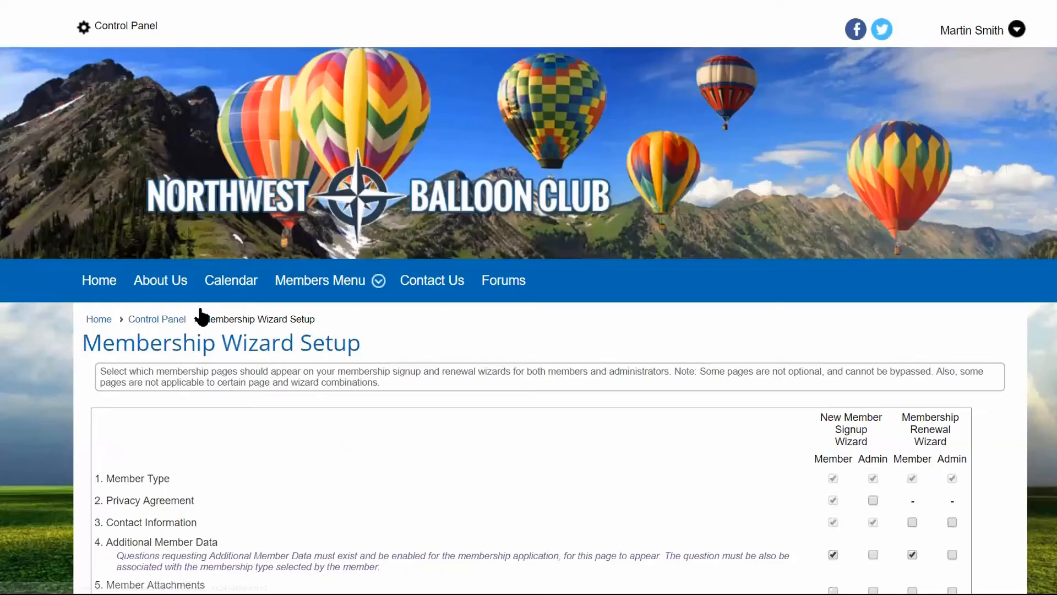
pyautogui.scroll(-5, 571, 327)
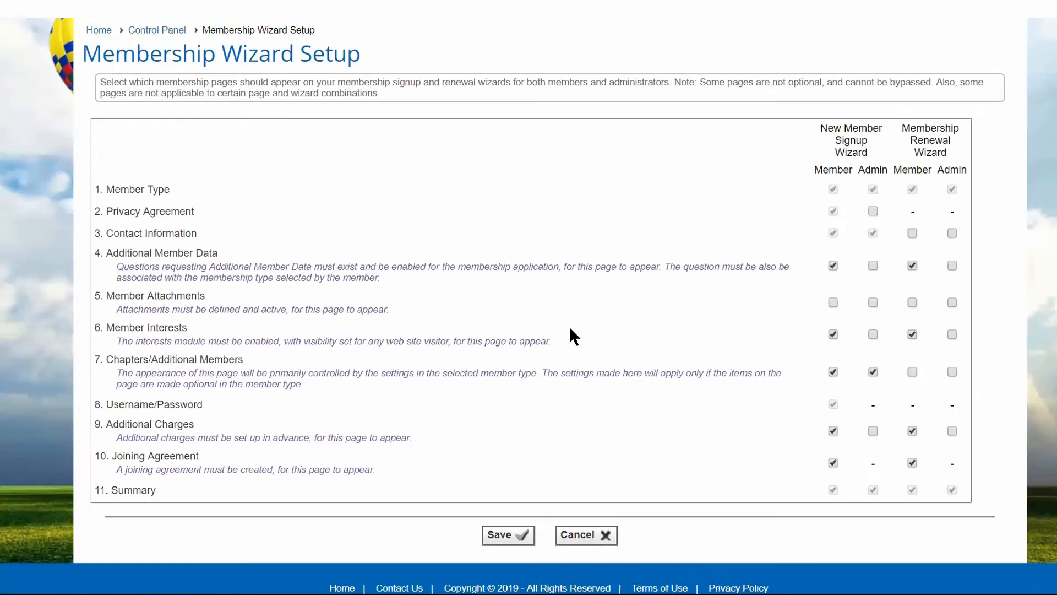
pyautogui.scroll(-1, 569, 327)
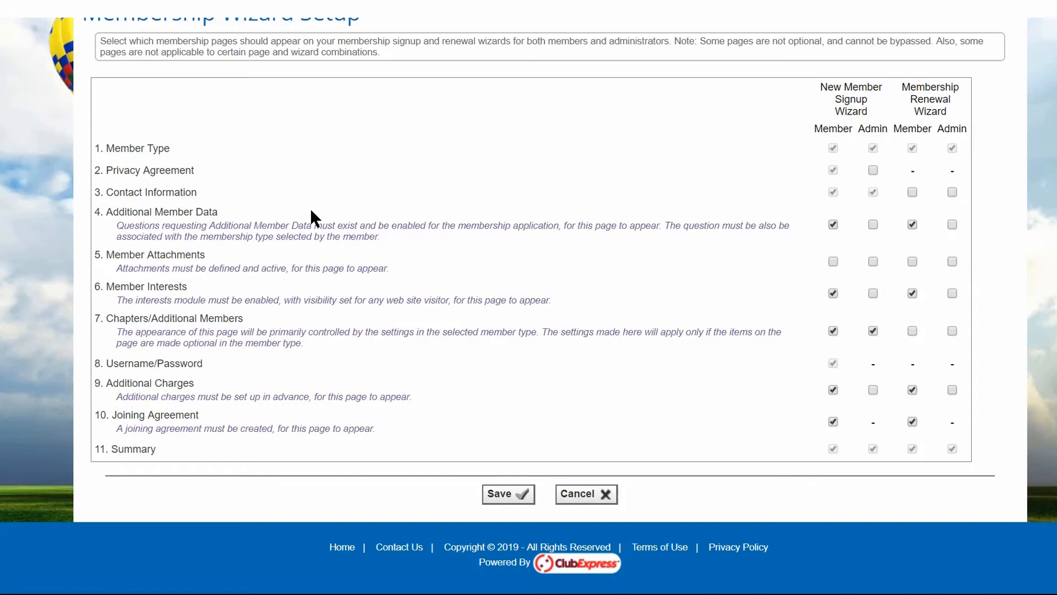
# Highlight the Member Type and Member Attachments entries, and enable Member Attachments for members in both the signup and renewal wizards.
pyautogui.moveTo(106, 148); pyautogui.dragTo(172, 145)
pyautogui.click(181, 146)
pyautogui.moveTo(106, 148); pyautogui.dragTo(170, 146)
pyautogui.click(182, 146)
pyautogui.moveTo(105, 254); pyautogui.dragTo(204, 254)
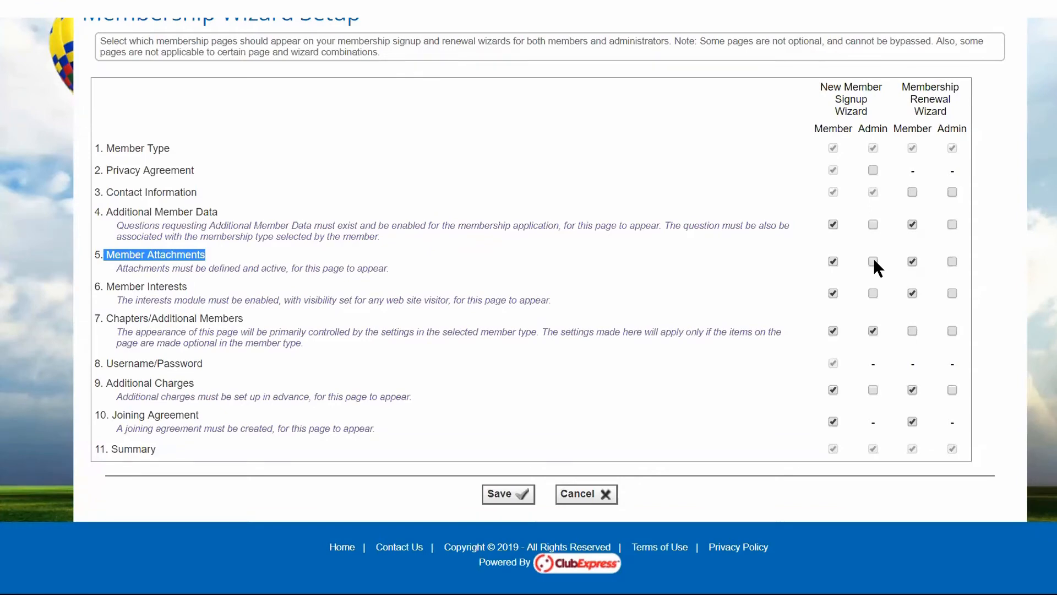
# Leave Membership Wizard Setup and open Member Attachments administration from the Control Panel's Setup section.
pyautogui.scroll(5, 814, 325)
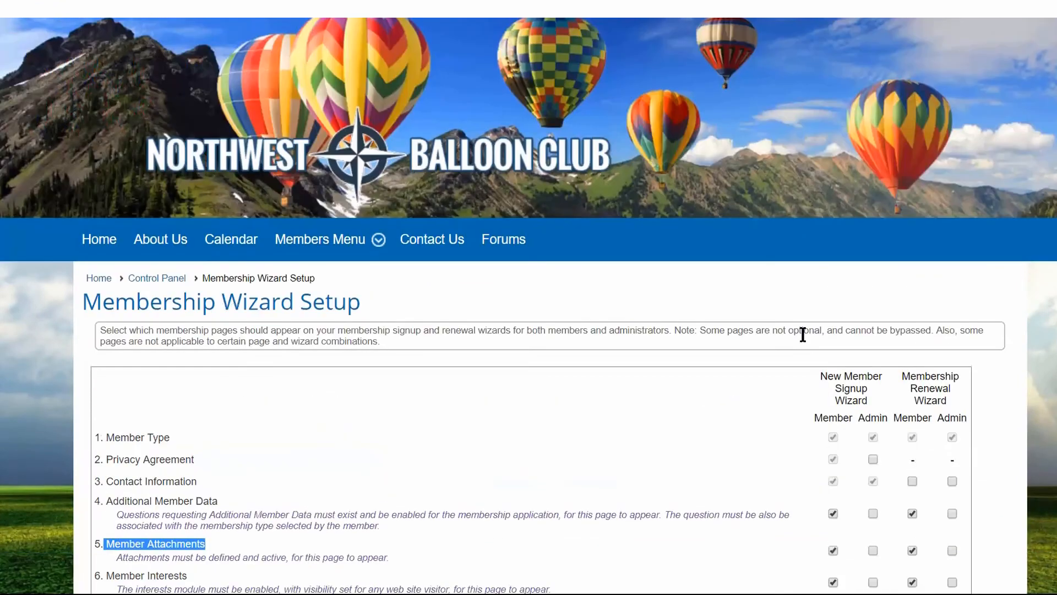
pyautogui.click(158, 286)
pyautogui.scroll(-4, 346, 353)
pyautogui.scroll(-10, 284, 331)
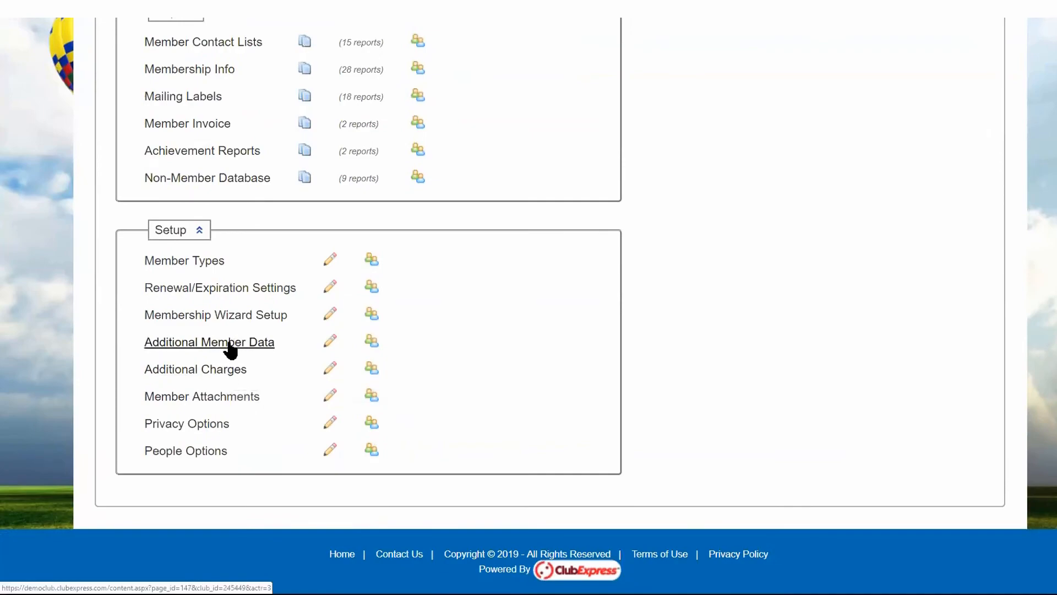
pyautogui.click(225, 406)
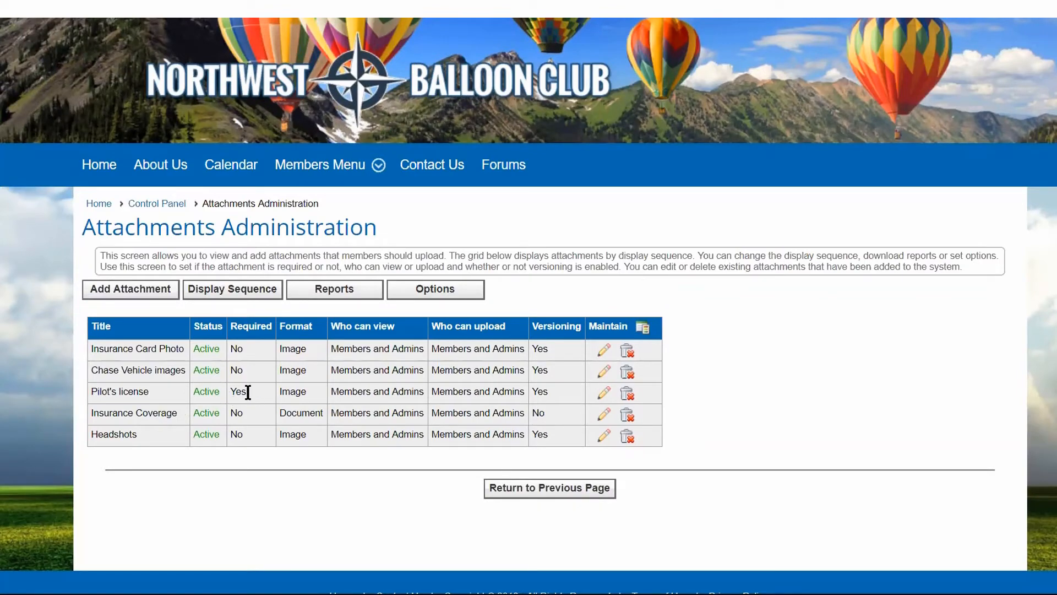
# Edit the Pilot's license attachment, set Required to No, and save the change.
pyautogui.click(604, 394)
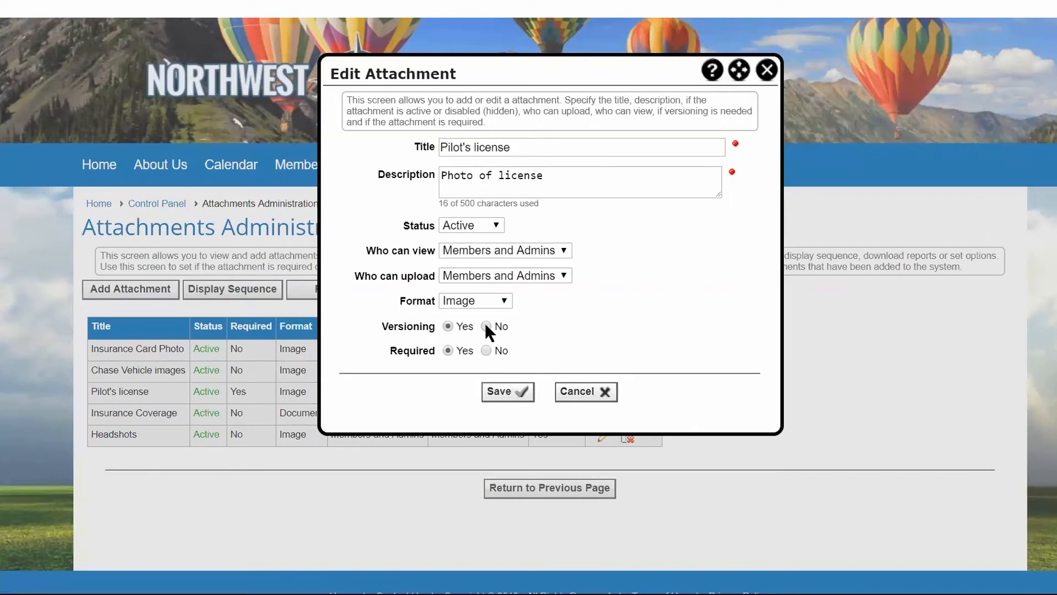
pyautogui.click(486, 350)
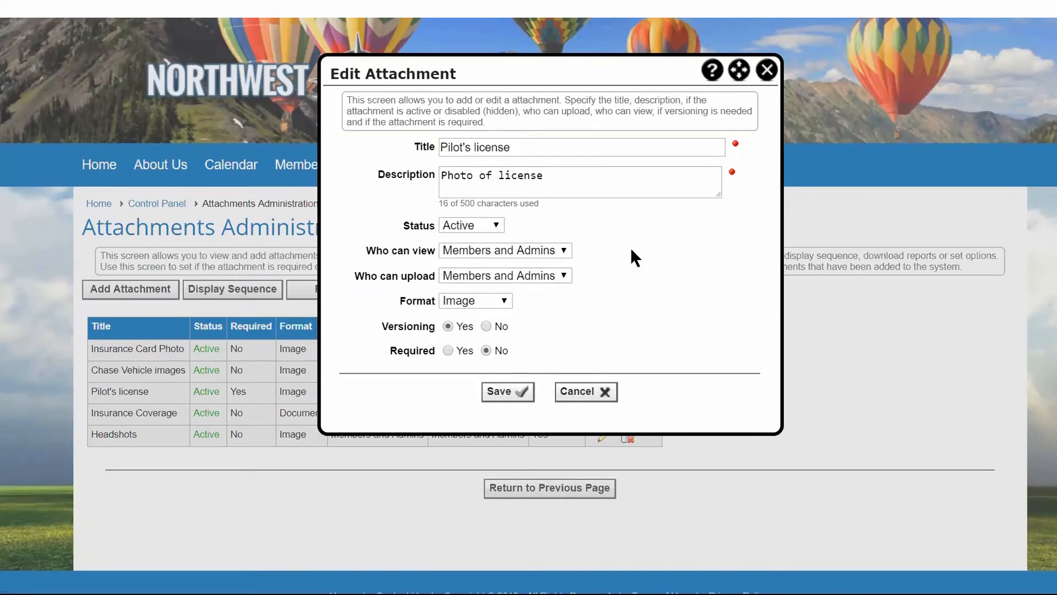
pyautogui.click(499, 393)
pyautogui.click(669, 253)
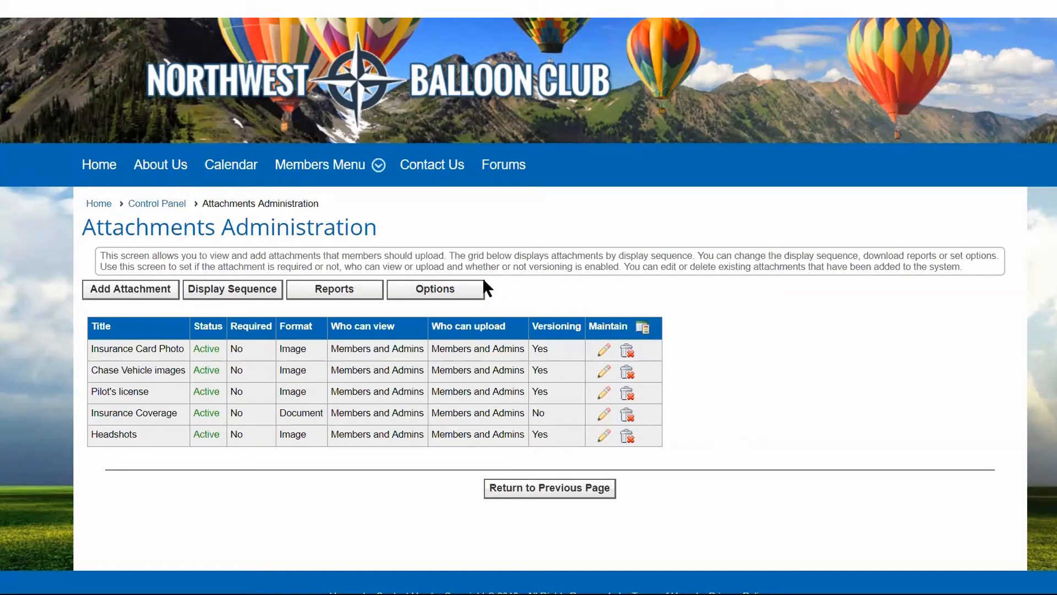
# Review the Enable Profile Link setting in the attachment options, cancel without changes, and return to the Control Panel.
pyautogui.click(436, 291)
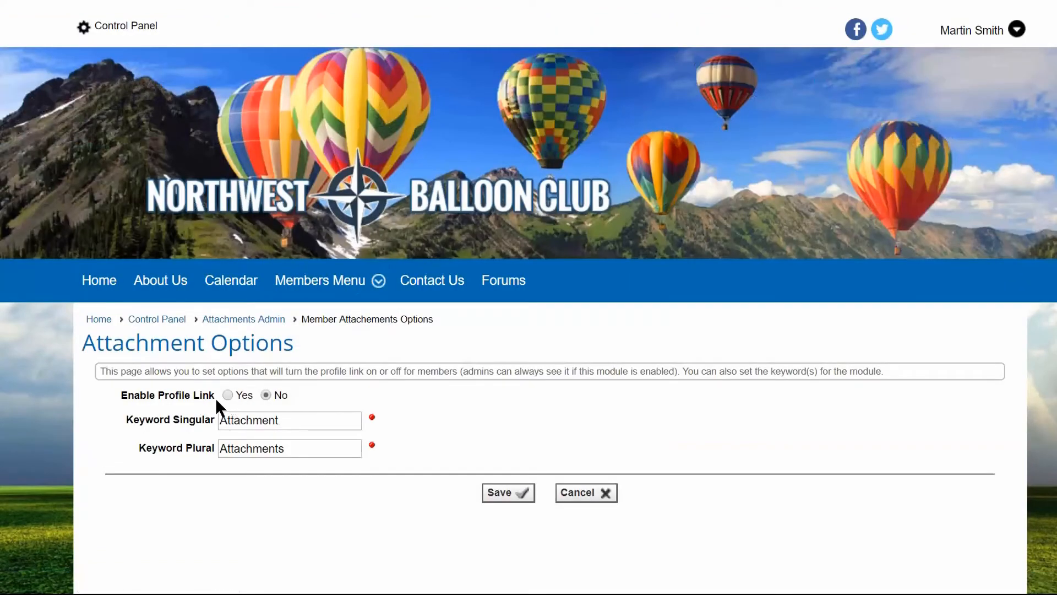
pyautogui.click(580, 497)
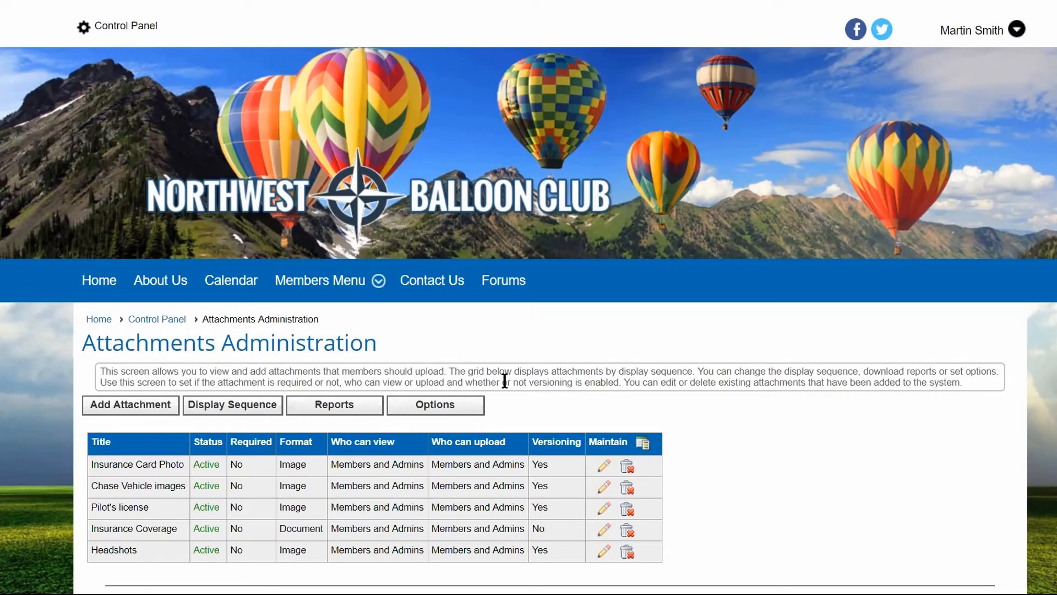
pyautogui.click(160, 321)
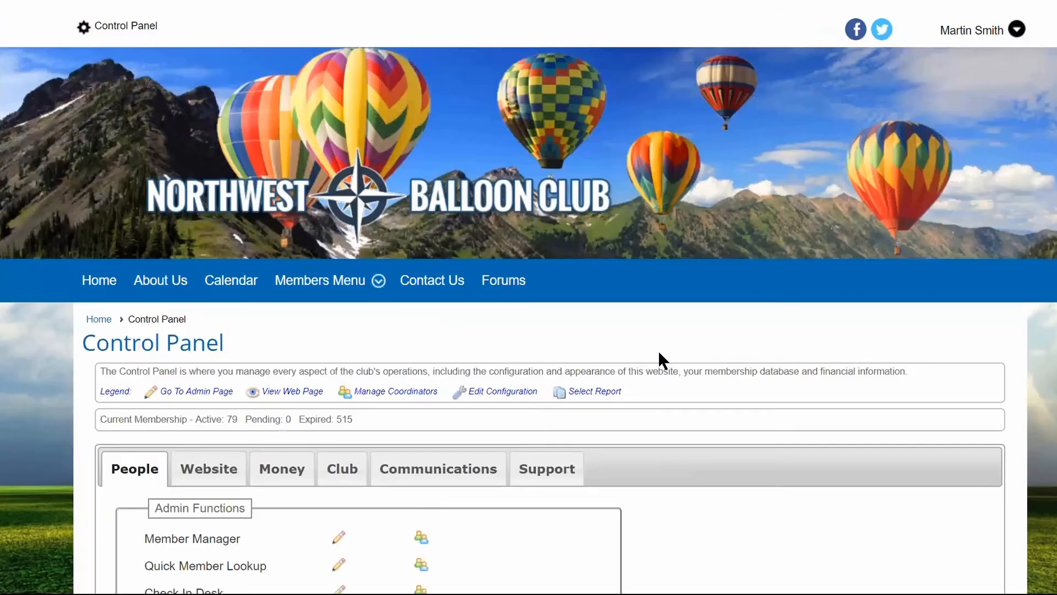
# View the Member Attachments coordinators and the form for adding a coordinator, then close both without assigning anyone.
pyautogui.scroll(-6, 660, 356)
pyautogui.scroll(-12, 659, 352)
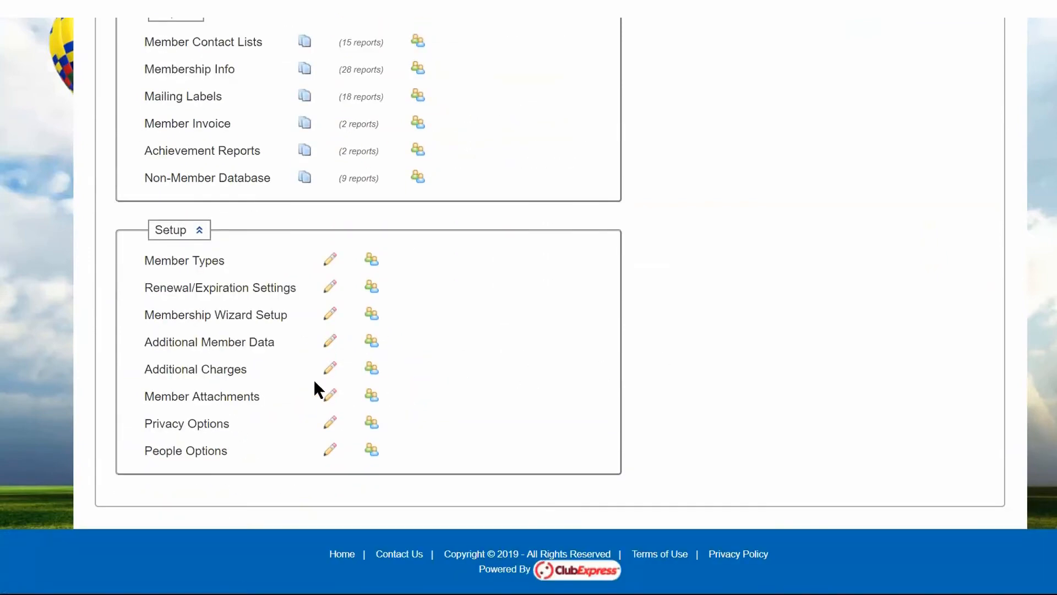
pyautogui.click(370, 396)
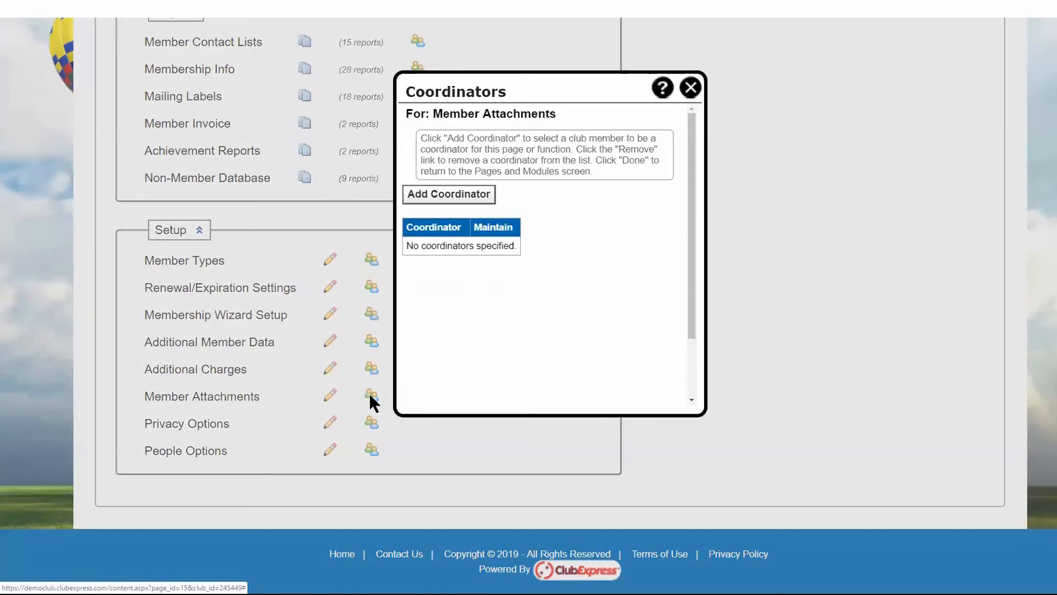
pyautogui.click(474, 199)
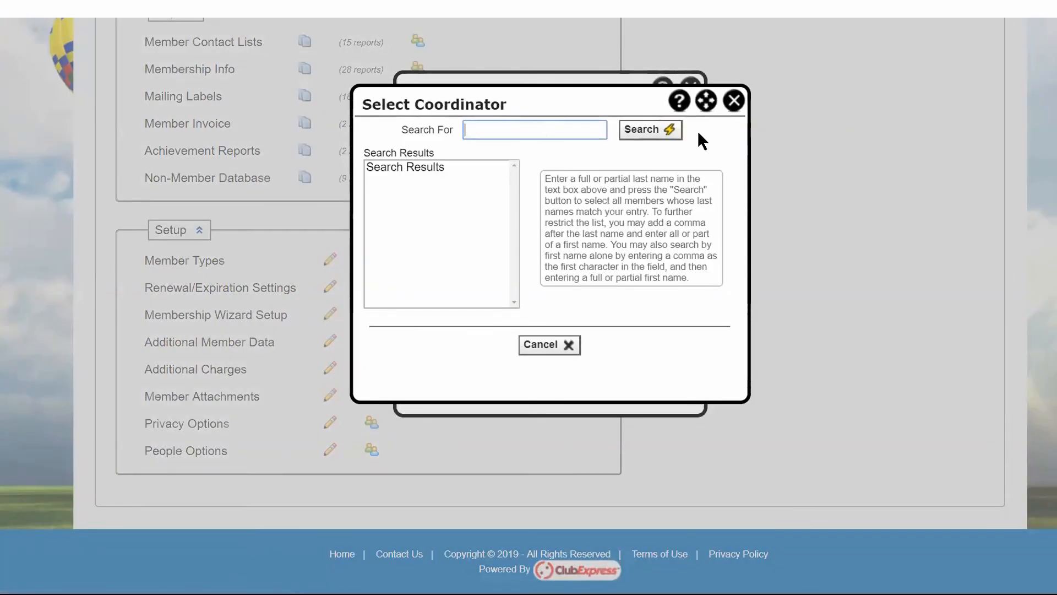
pyautogui.click(734, 100)
pyautogui.click(691, 86)
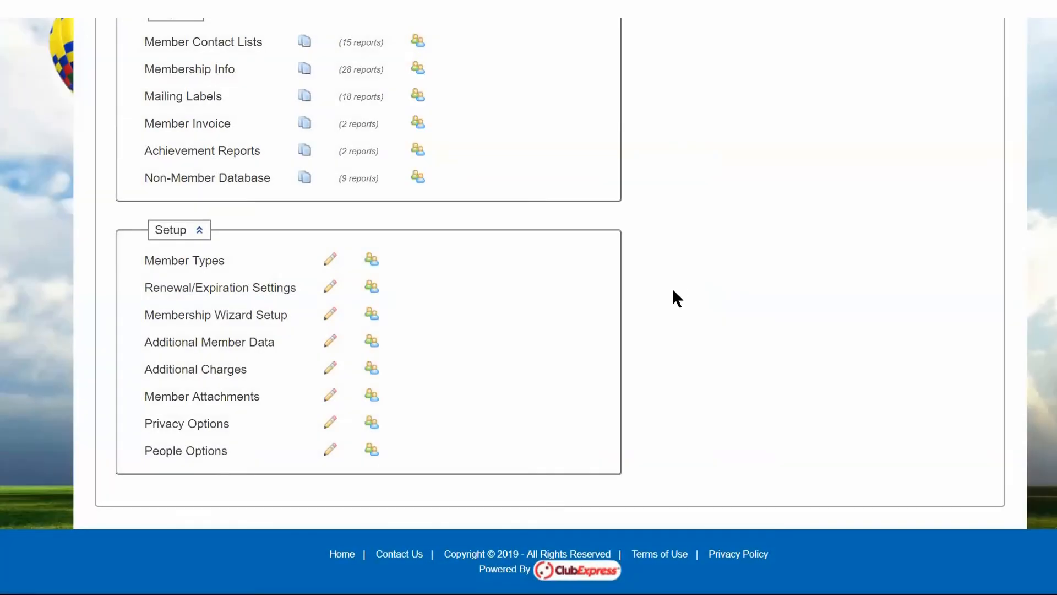
# Open the Administrators/Coordinators page from the Club category's Setup section in the Control Panel.
pyautogui.scroll(15, 672, 291)
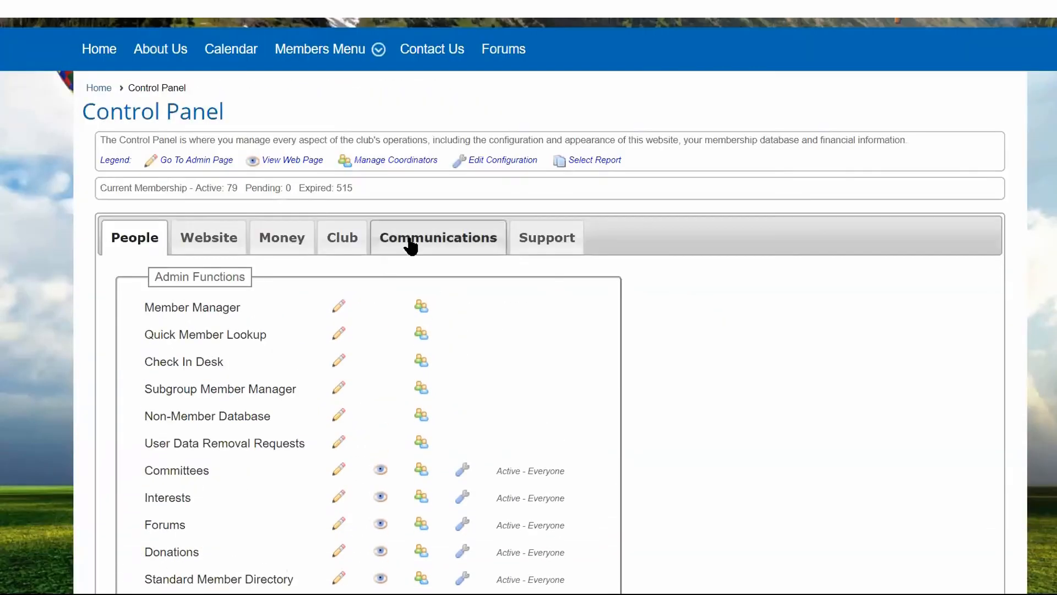
pyautogui.click(341, 240)
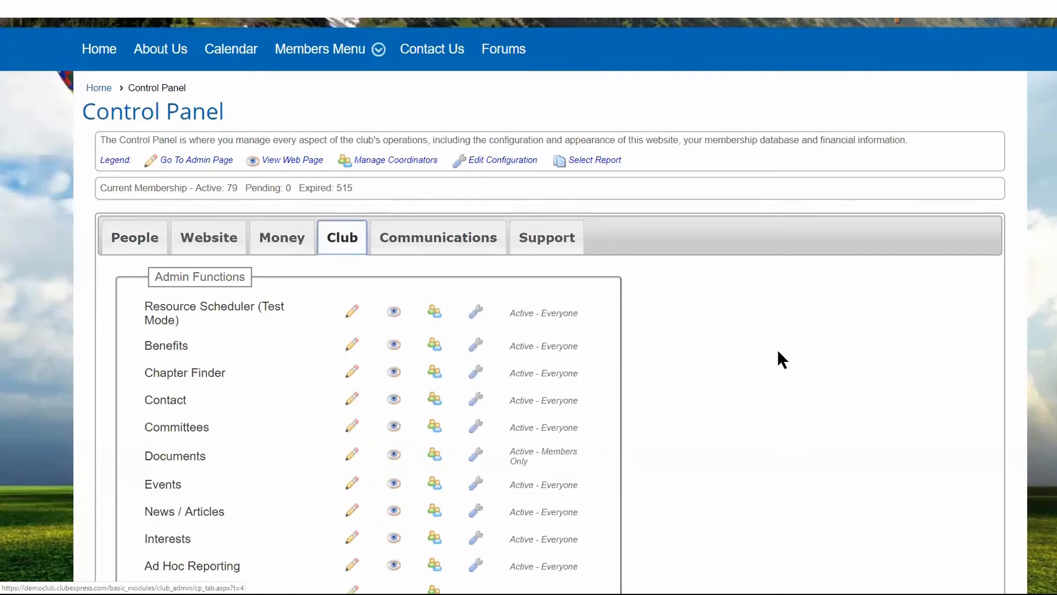
pyautogui.scroll(-10, 330, 281)
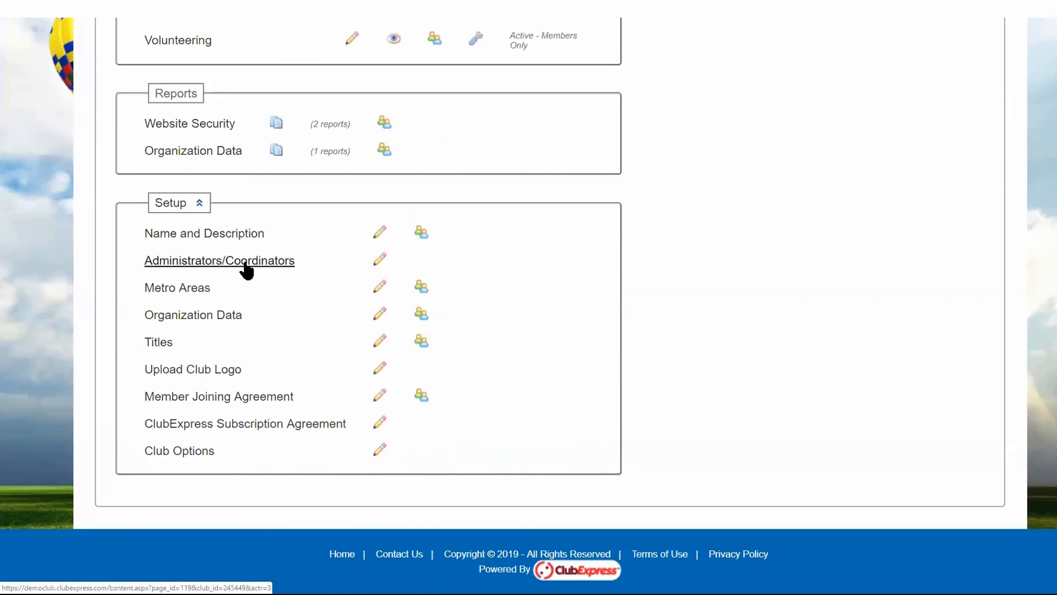
pyautogui.click(245, 264)
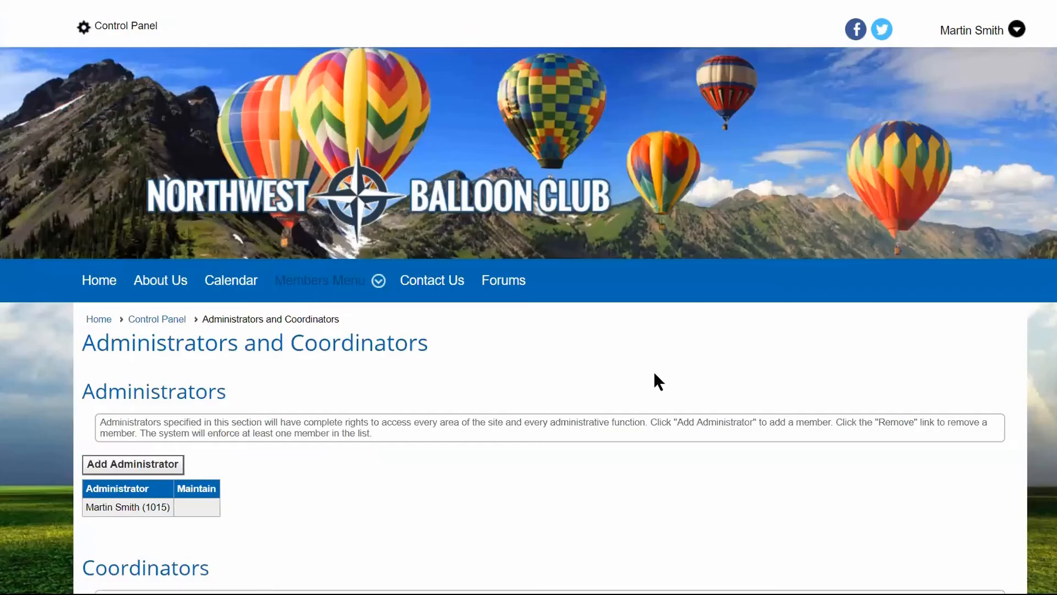
# Open the first listed coordinator's function assignments and grant access to Member Attachments under People Setup.
pyautogui.scroll(-5, 719, 415)
pyautogui.scroll(-3, 721, 416)
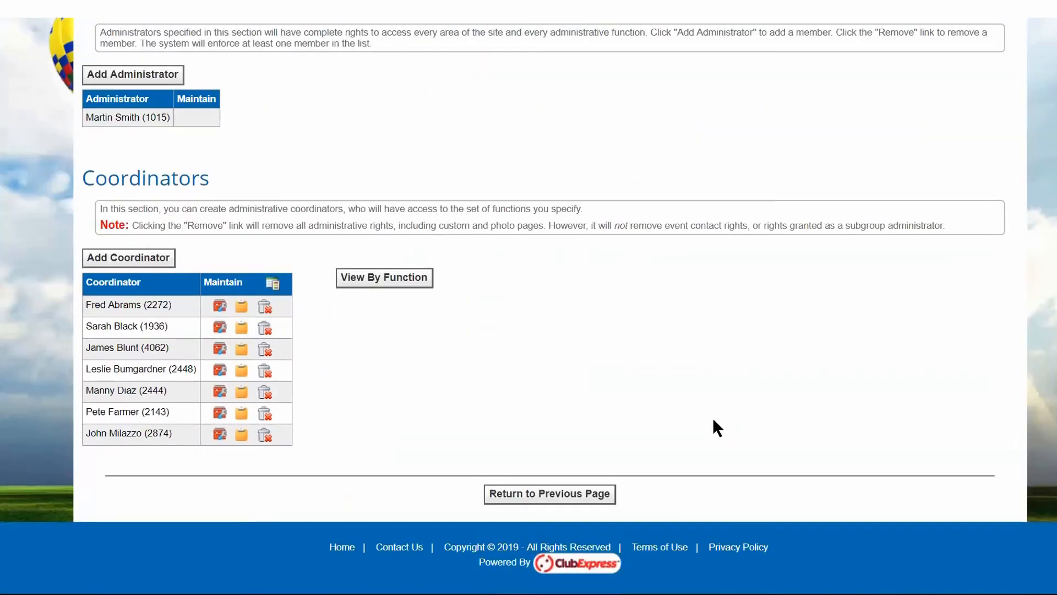
pyautogui.scroll(3, 140, 234)
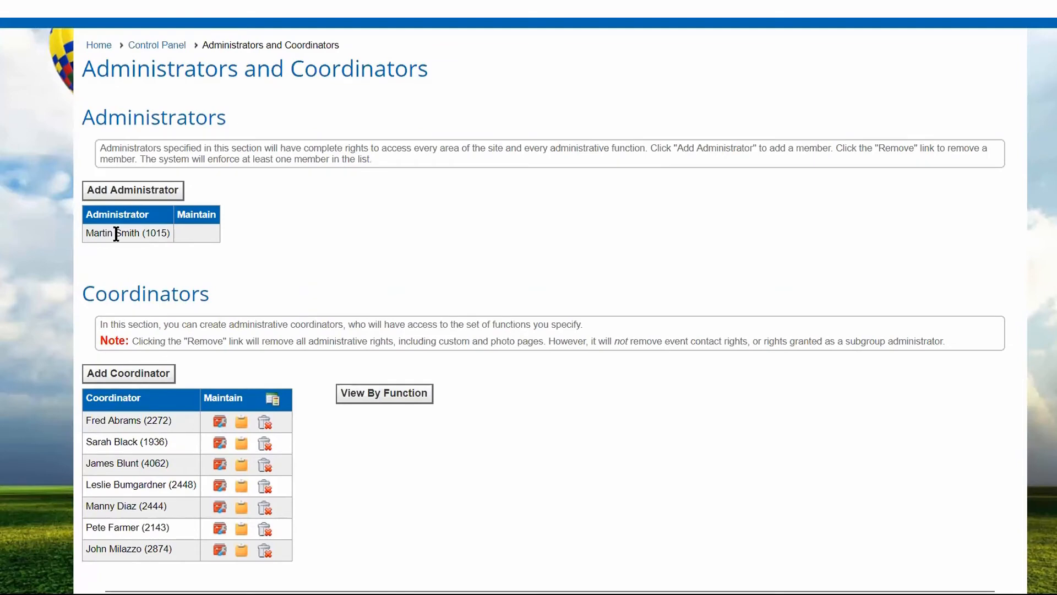
pyautogui.scroll(-3, 527, 358)
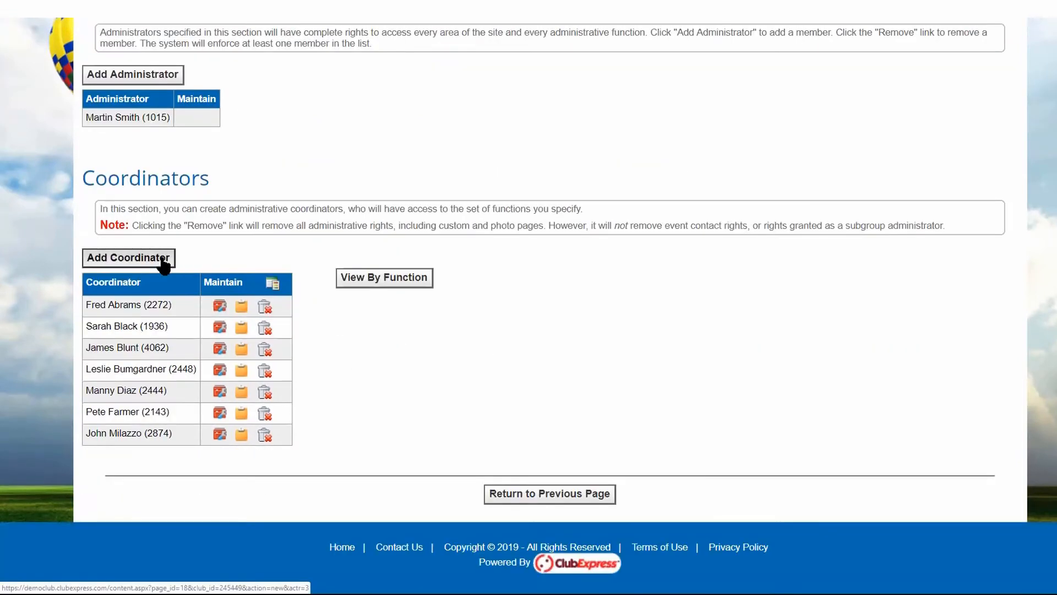
pyautogui.click(218, 312)
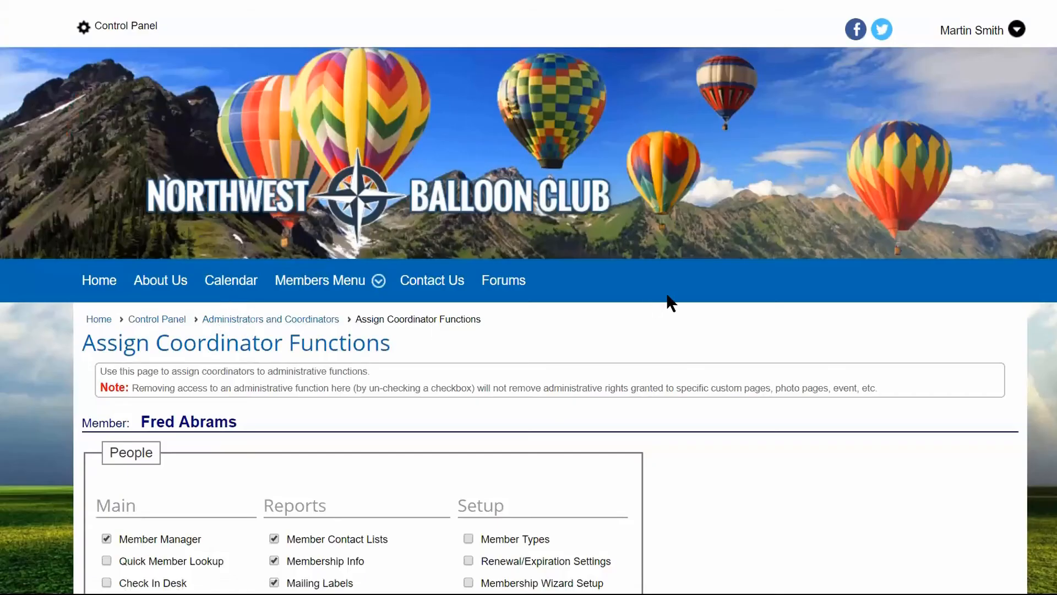
pyautogui.scroll(-5, 802, 330)
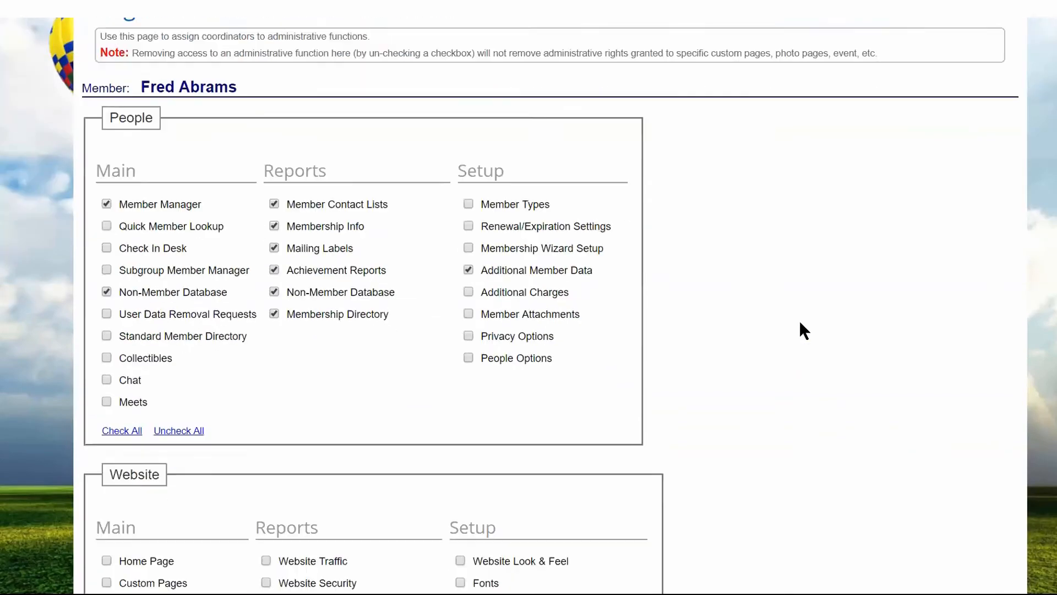
# Grant the coordinator the Website functions Photo Albums, Add Photo Album and Photos, and save the assignments.
pyautogui.scroll(-1, 804, 331)
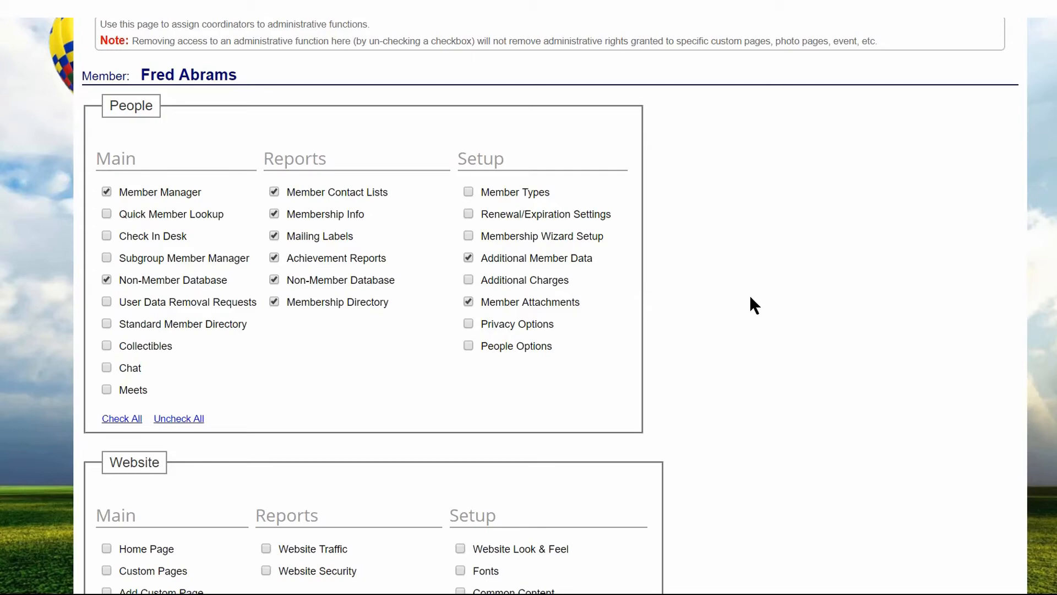
pyautogui.scroll(-3, 750, 297)
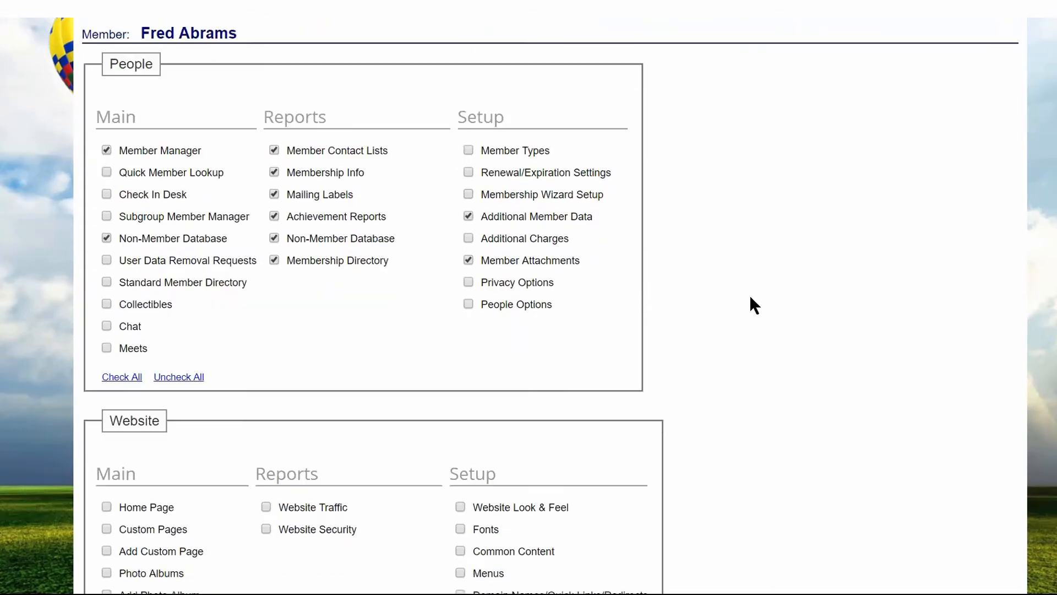
pyautogui.scroll(-5, 365, 443)
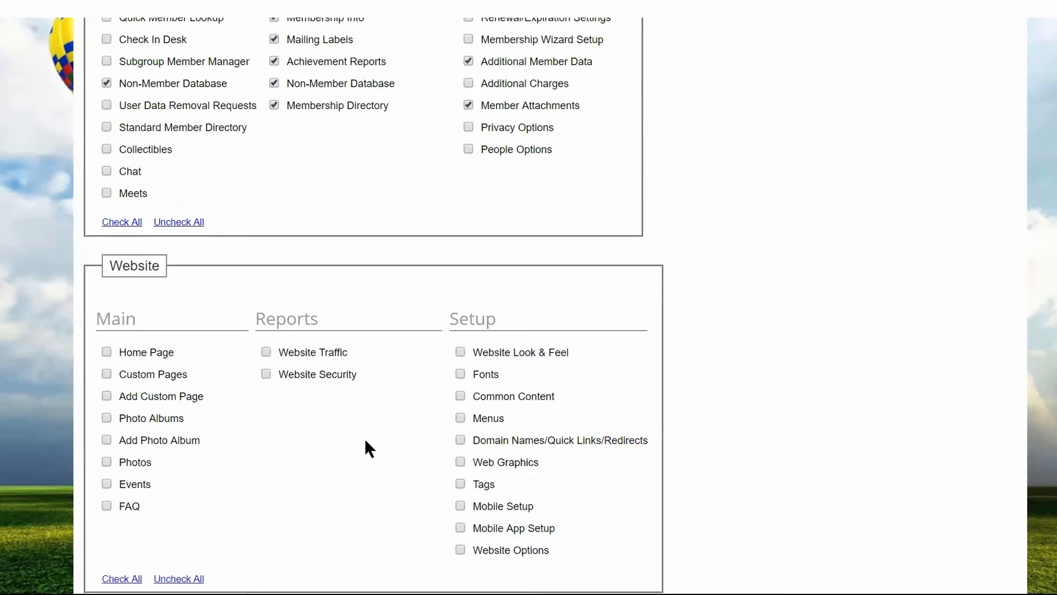
pyautogui.scroll(2, 361, 434)
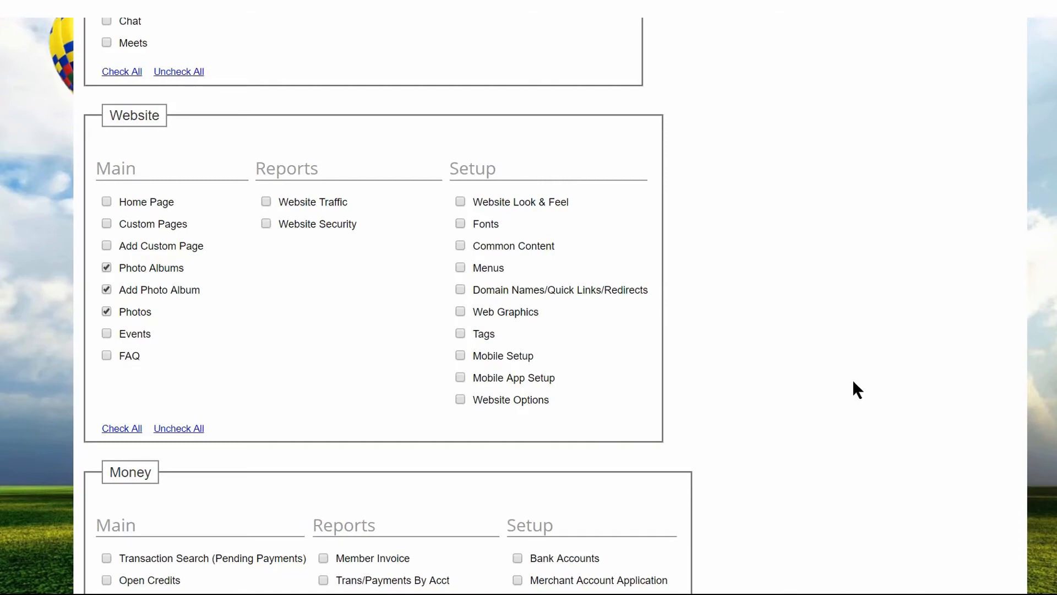
pyautogui.scroll(-15, 850, 380)
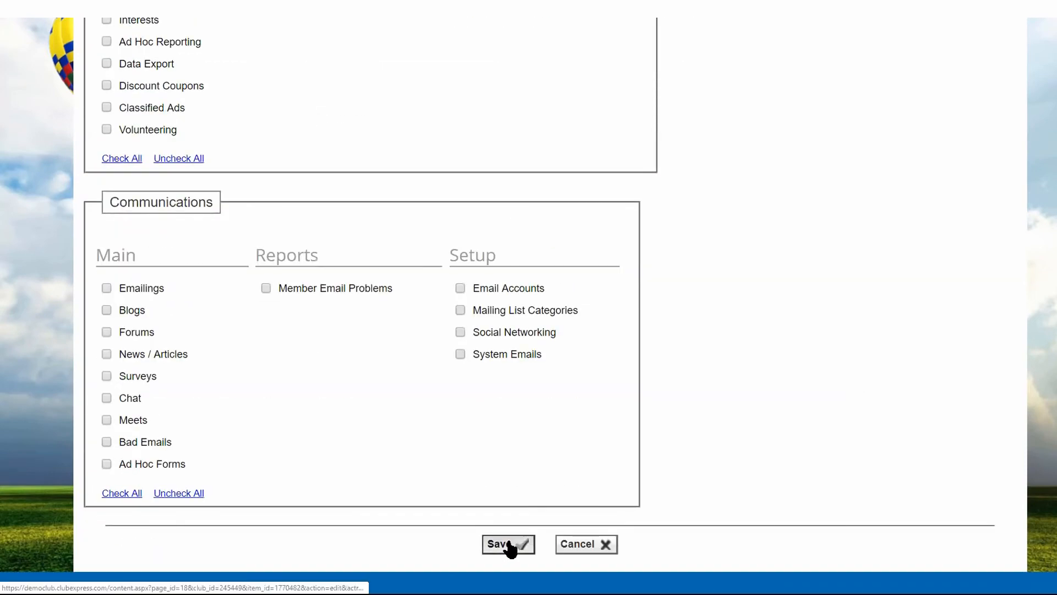
pyautogui.click(508, 542)
# Start adding a new coordinator and select the member by searching for part of the last name.
pyautogui.scroll(-3, 495, 435)
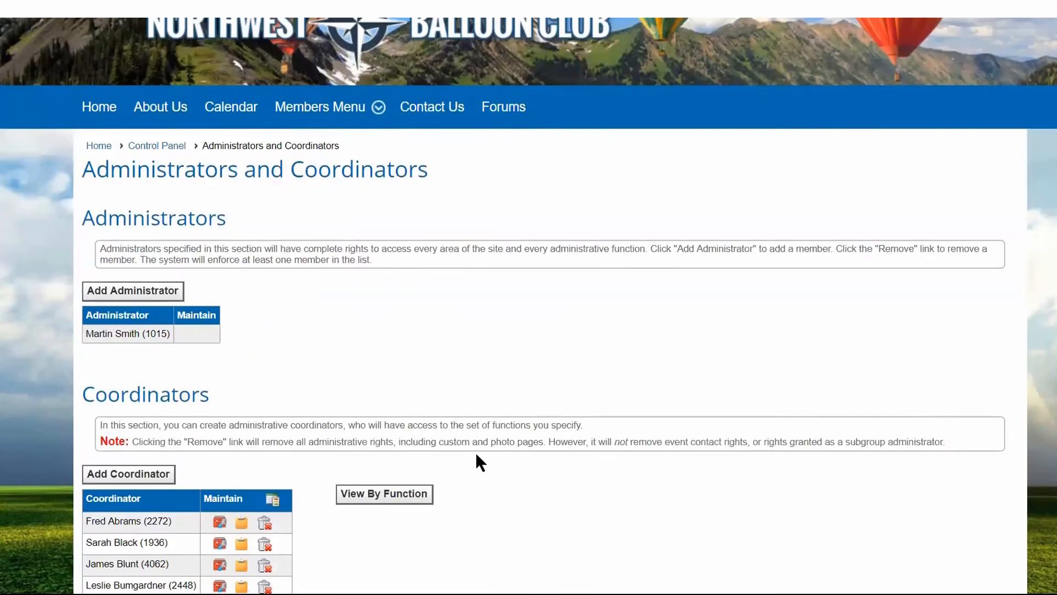
pyautogui.scroll(-4, 471, 452)
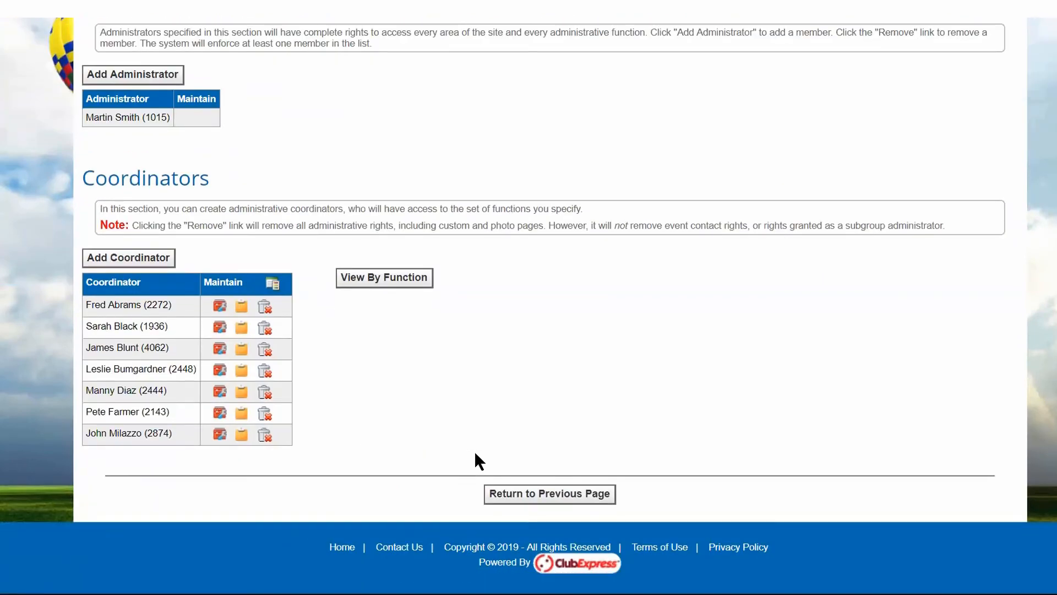
pyautogui.click(126, 263)
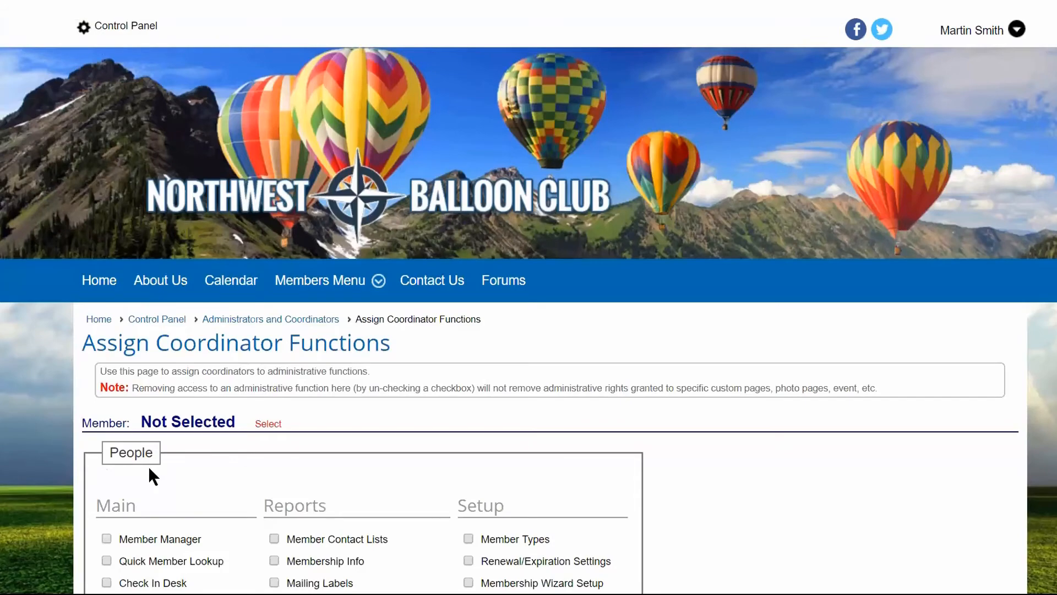
pyautogui.click(268, 423)
pyautogui.click(446, 132)
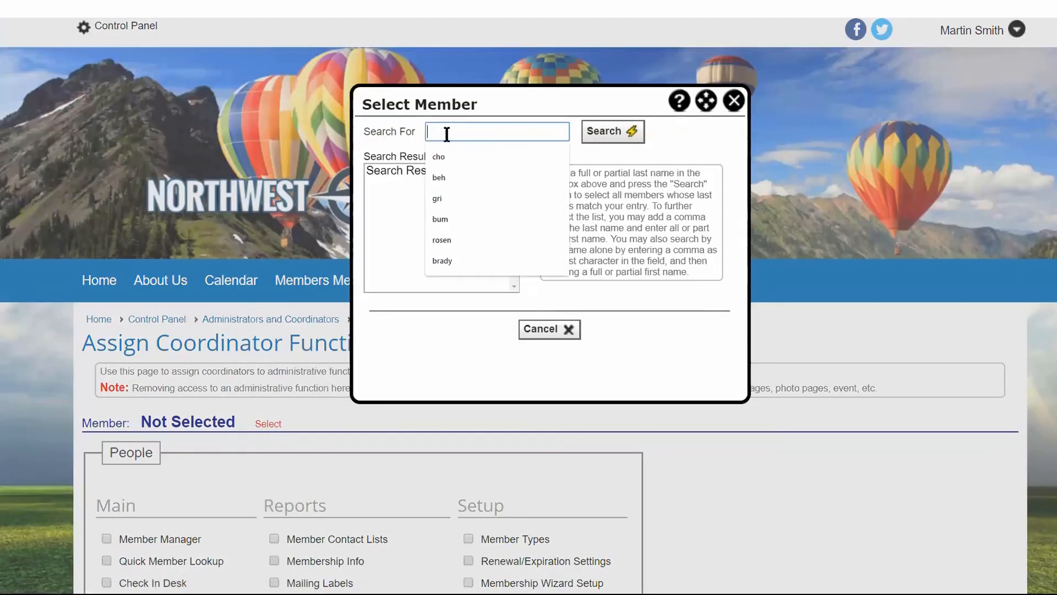
pyautogui.write('cho')
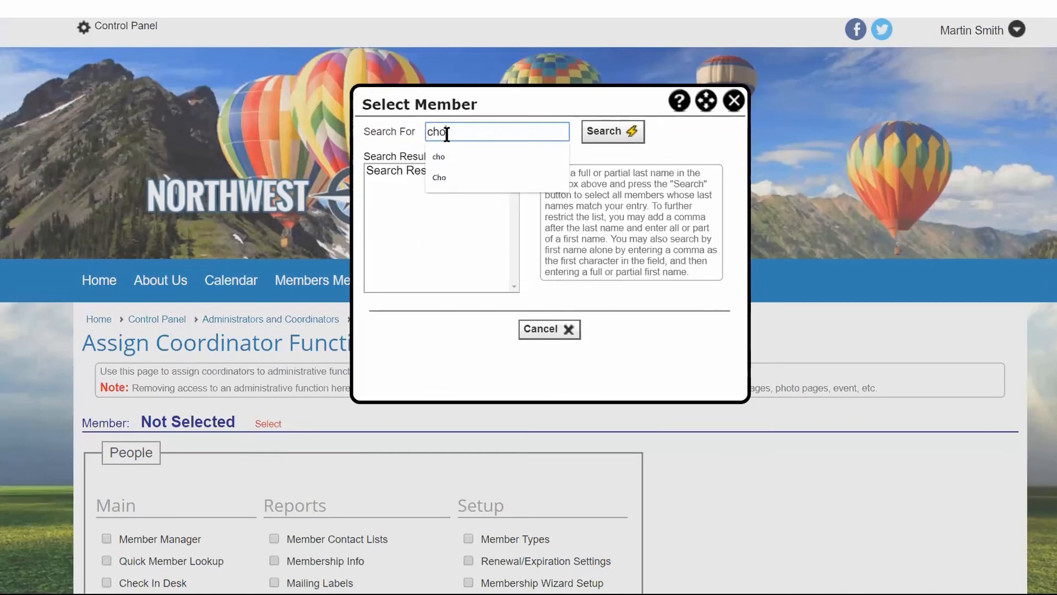
pyautogui.click(613, 141)
pyautogui.click(404, 170)
pyautogui.click(509, 331)
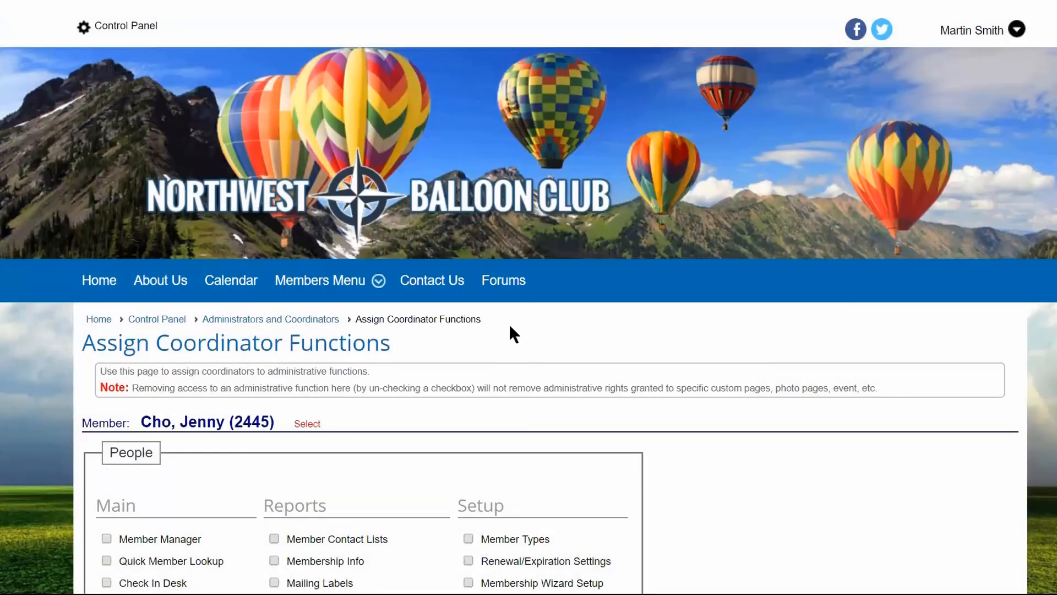
# Assign the new coordinator the Check In Desk, Standard Member Directory and Renewal/Expiration Settings functions, and save.
pyautogui.scroll(-4, 509, 327)
pyautogui.scroll(-1, 509, 326)
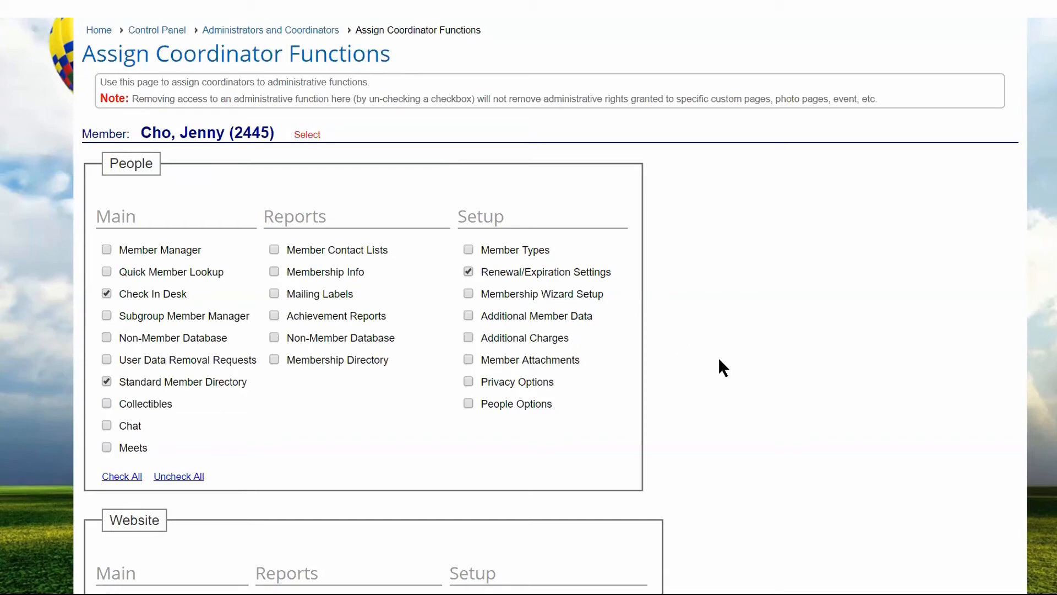
pyautogui.scroll(-20, 718, 357)
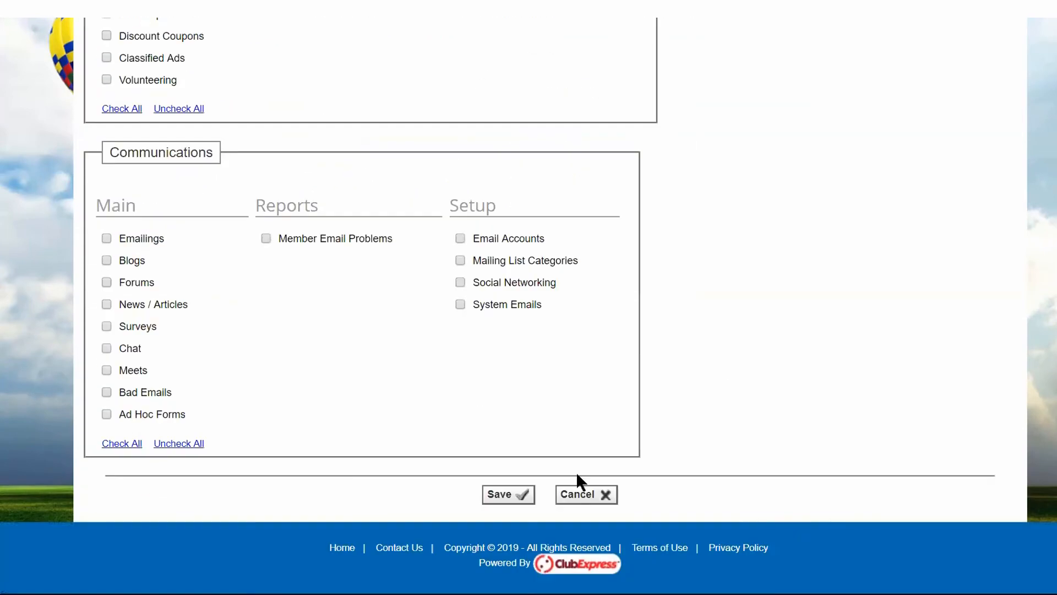
pyautogui.click(510, 495)
# View the coordinators by function, check who coordinates Member Attachments, and return to the view by member.
pyautogui.scroll(-6, 665, 356)
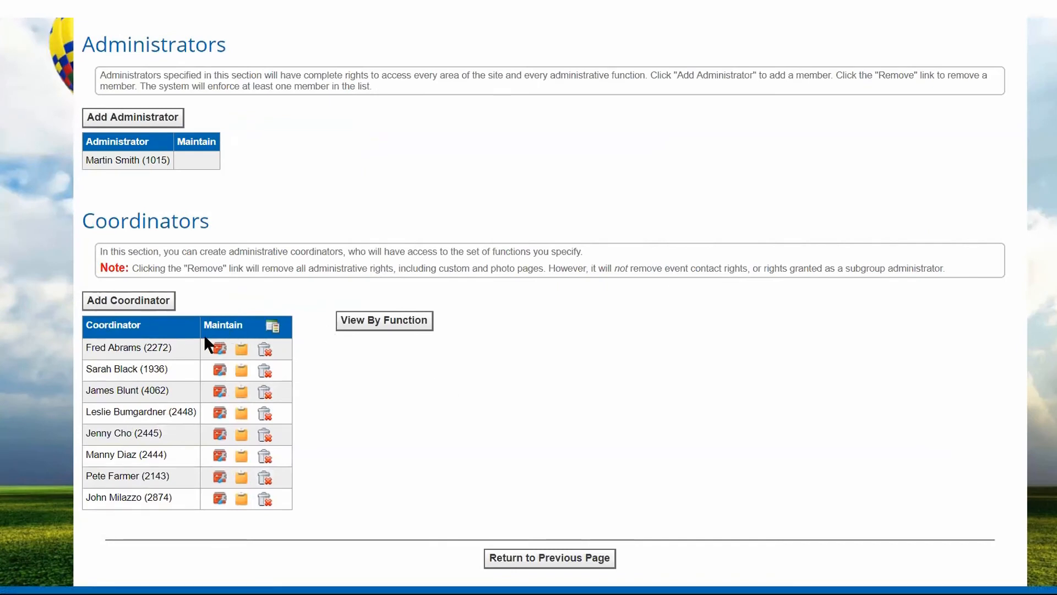
pyautogui.click(382, 323)
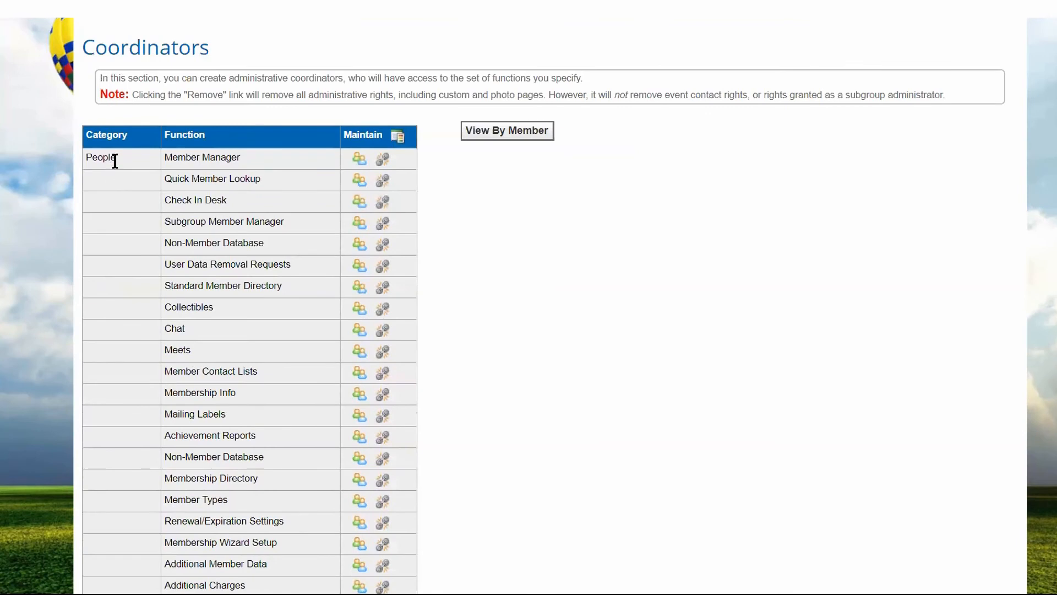
pyautogui.scroll(-2, 132, 166)
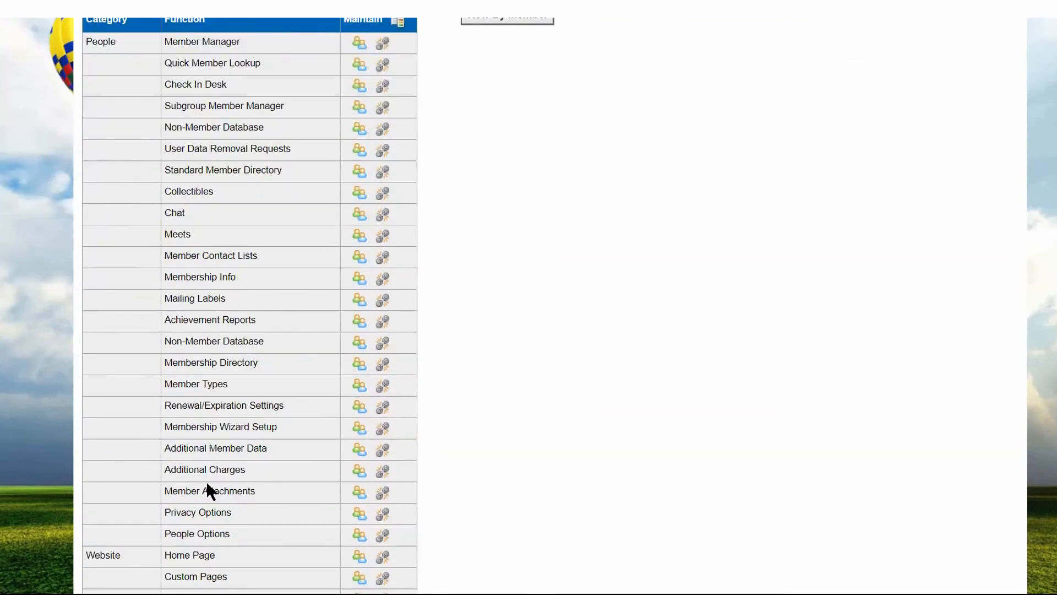
pyautogui.click(360, 491)
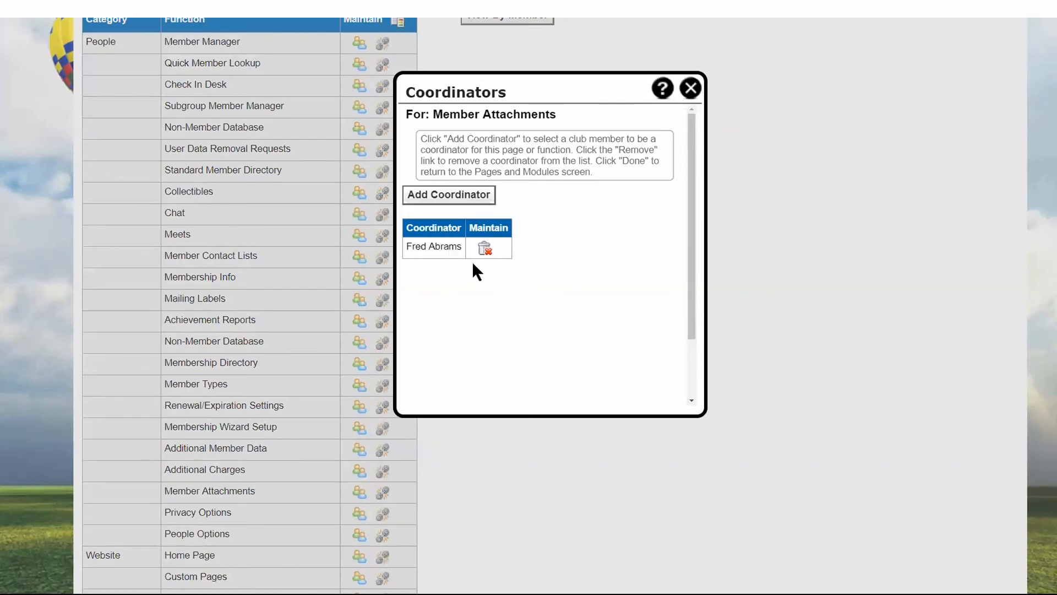
pyautogui.click(690, 88)
pyautogui.scroll(2, 539, 288)
pyautogui.scroll(4, 539, 289)
pyautogui.click(507, 302)
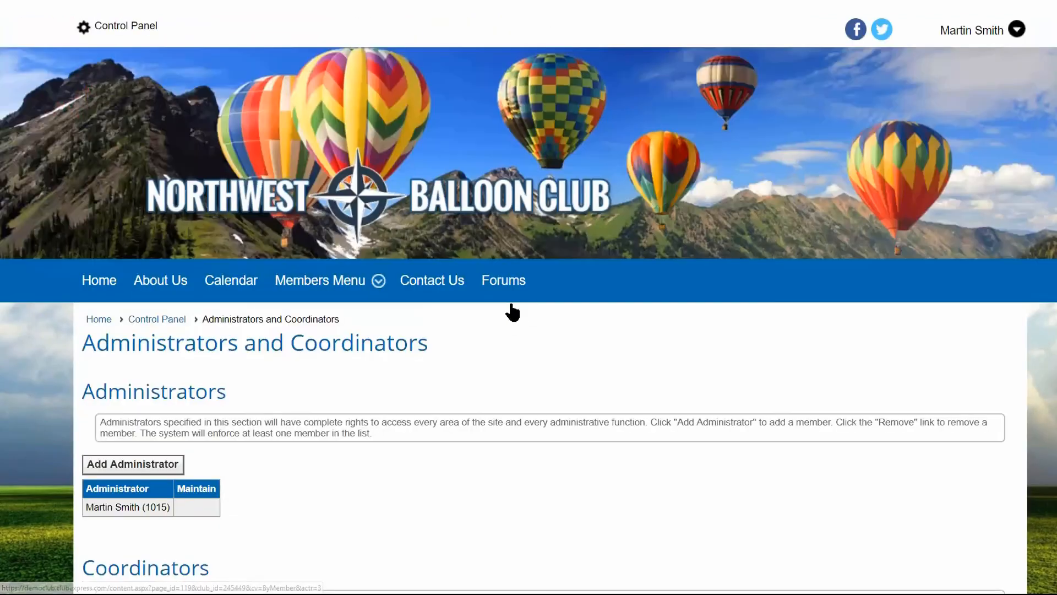
# Edit the fourth listed coordinator's functions, add Additional Charges and Privacy Options under People Setup, and save.
pyautogui.scroll(-7, 510, 309)
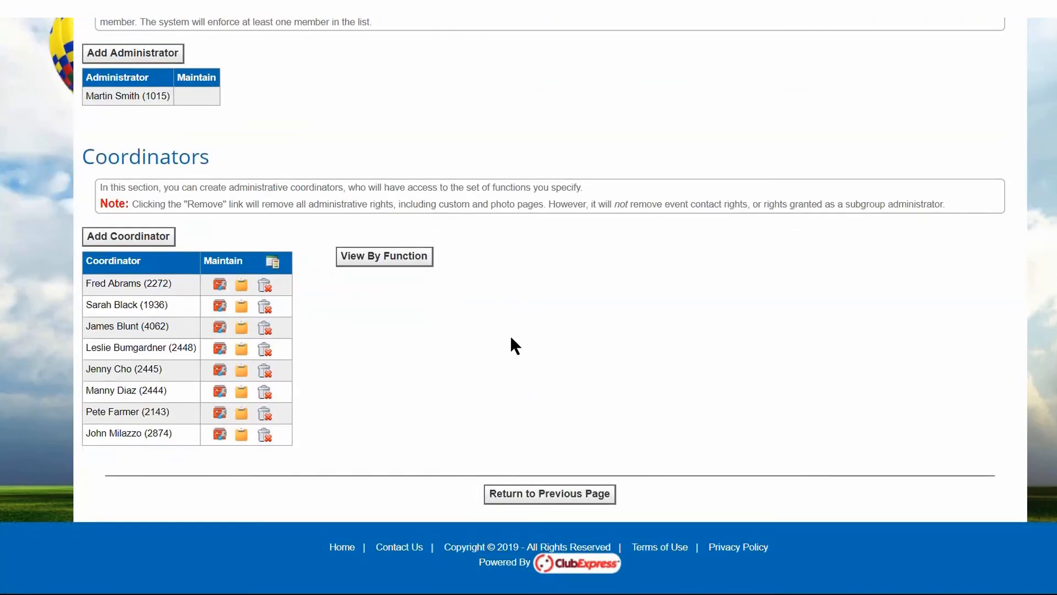
pyautogui.click(219, 350)
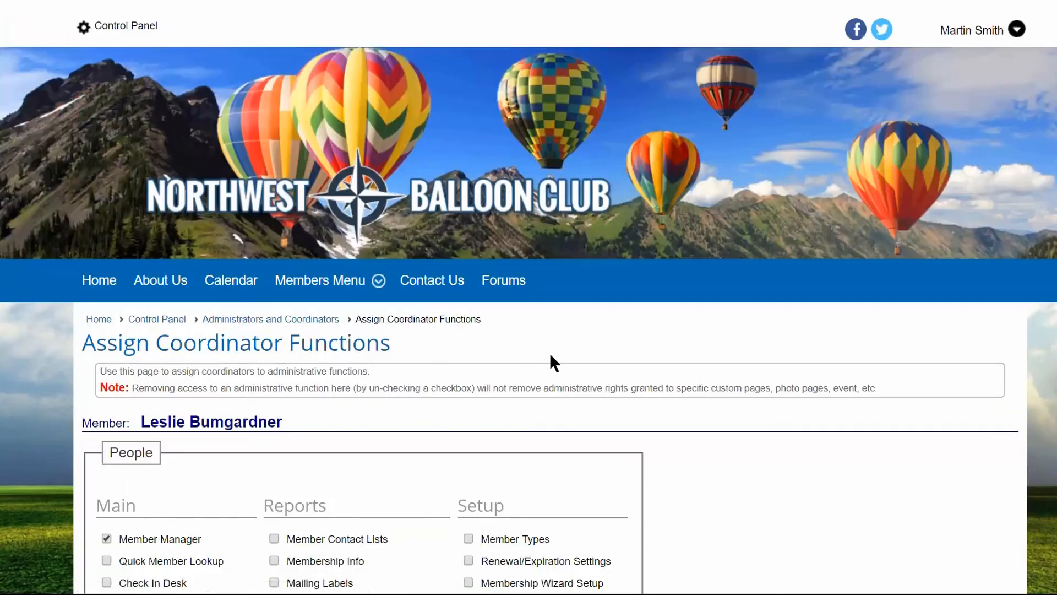
pyautogui.scroll(-5, 549, 358)
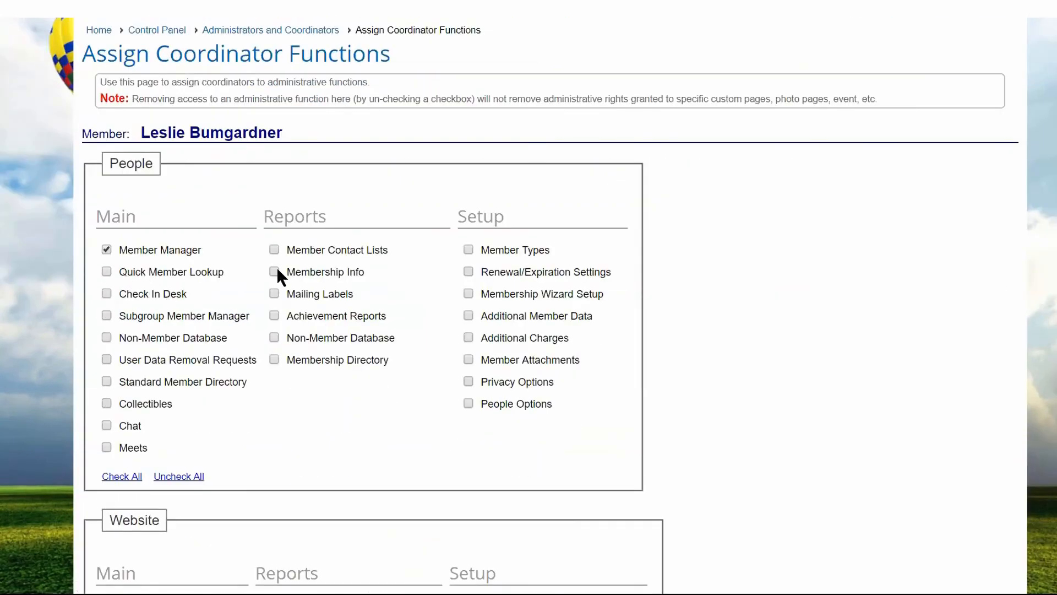
pyautogui.click(468, 337)
pyautogui.click(468, 381)
pyautogui.scroll(-20, 562, 379)
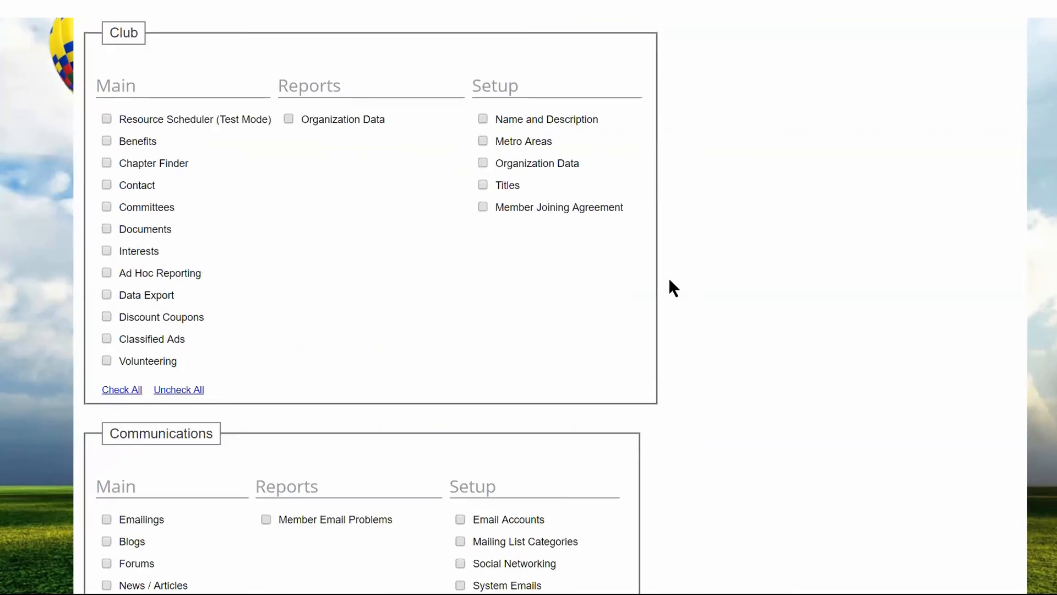
pyautogui.click(505, 496)
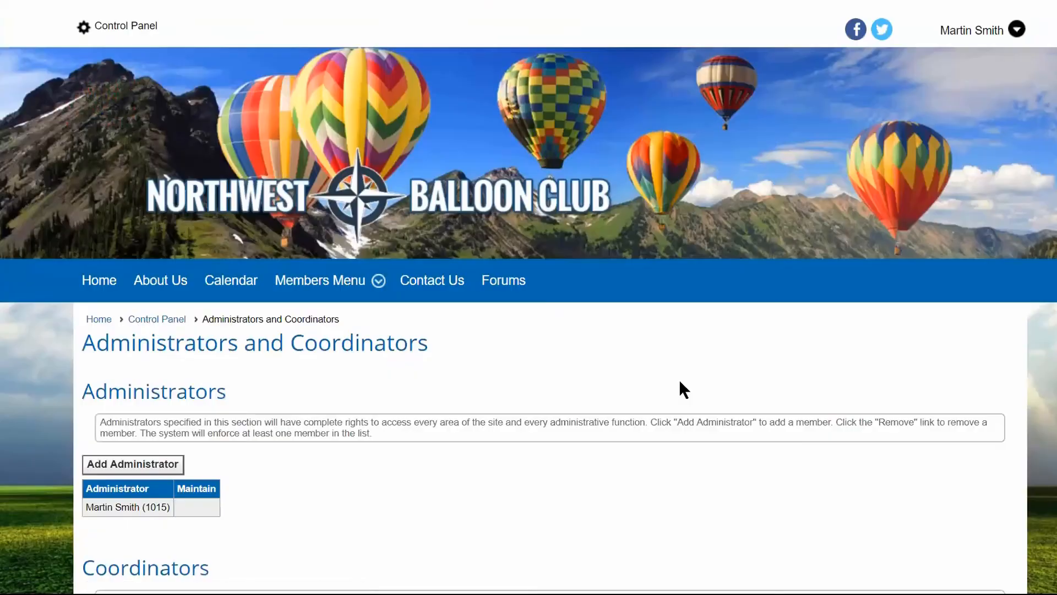
# Copy the fourth listed coordinator's functions to the newly added coordinator, finding that member by partial last name.
pyautogui.scroll(-7, 555, 398)
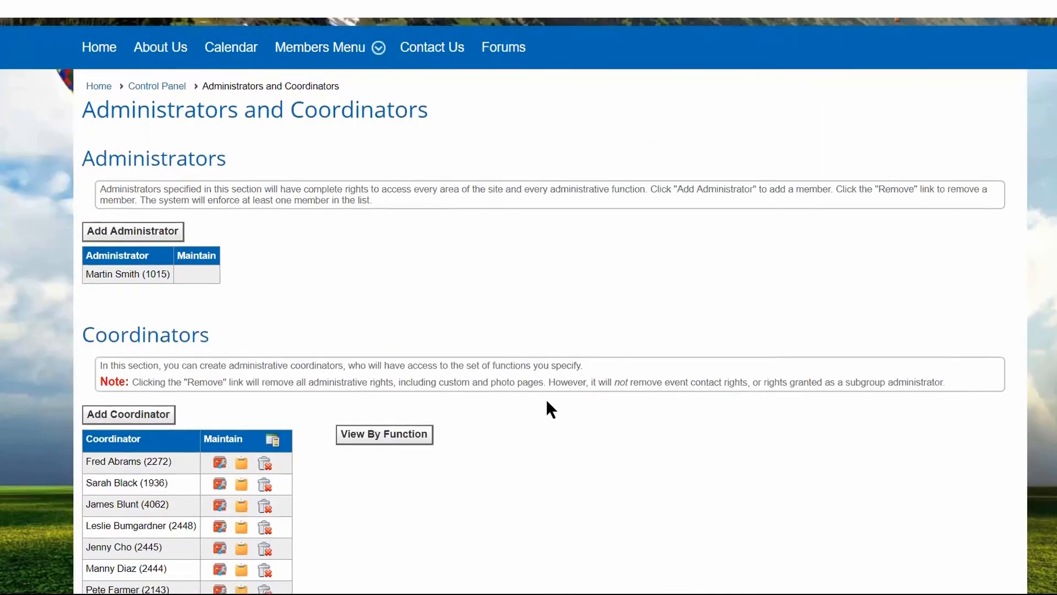
pyautogui.scroll(-1, 546, 398)
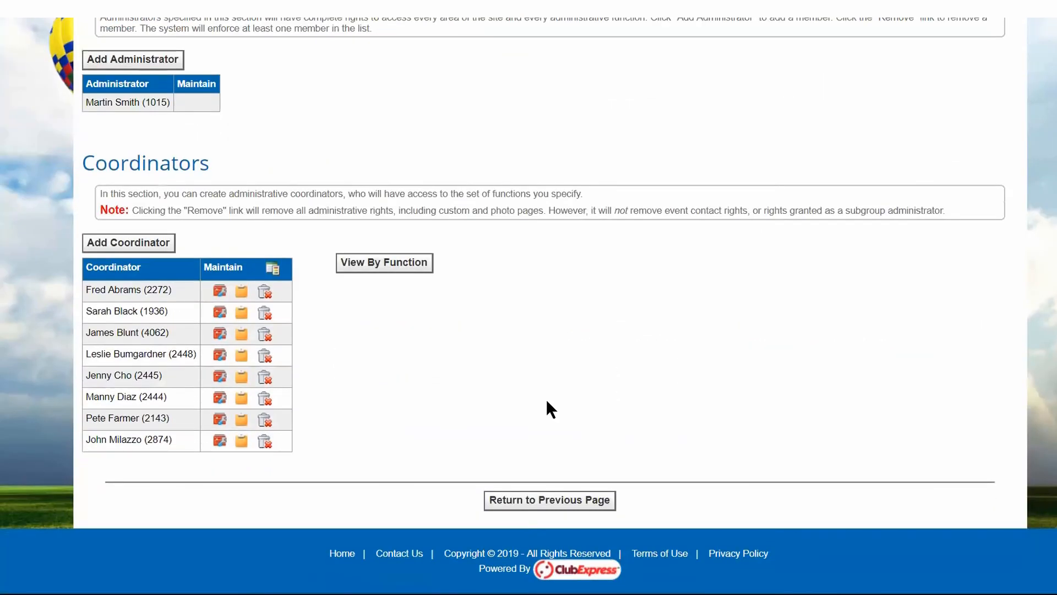
pyautogui.click(242, 356)
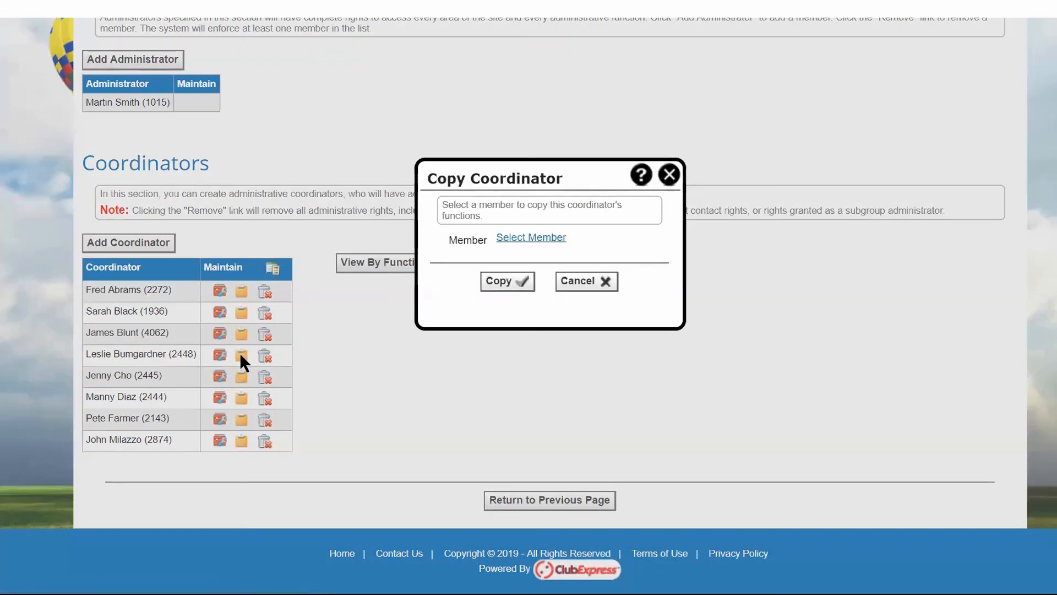
pyautogui.click(514, 238)
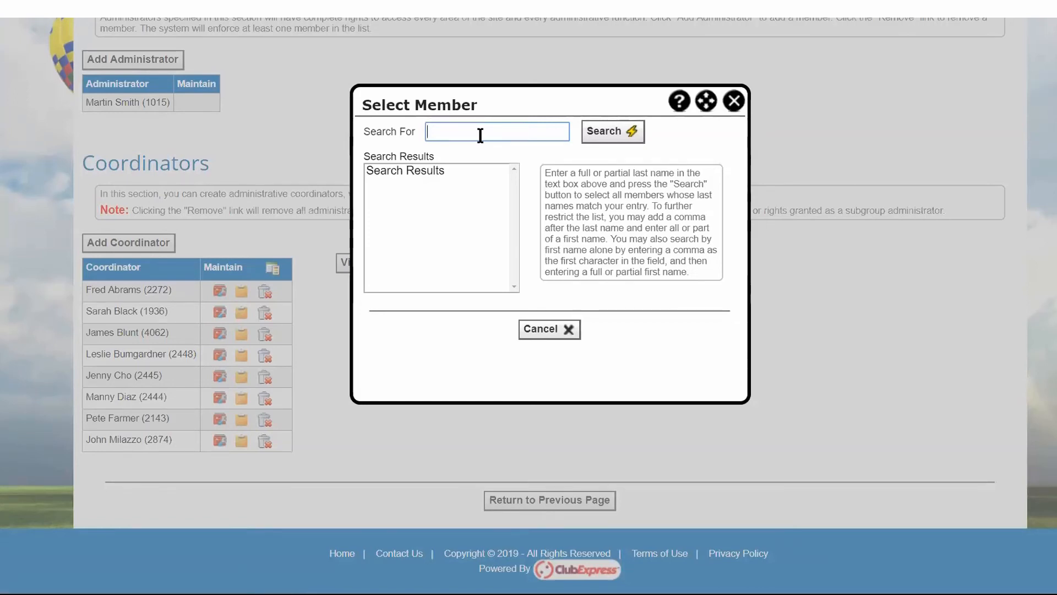
pyautogui.write('cho')
pyautogui.click(595, 131)
pyautogui.click(406, 170)
pyautogui.click(509, 329)
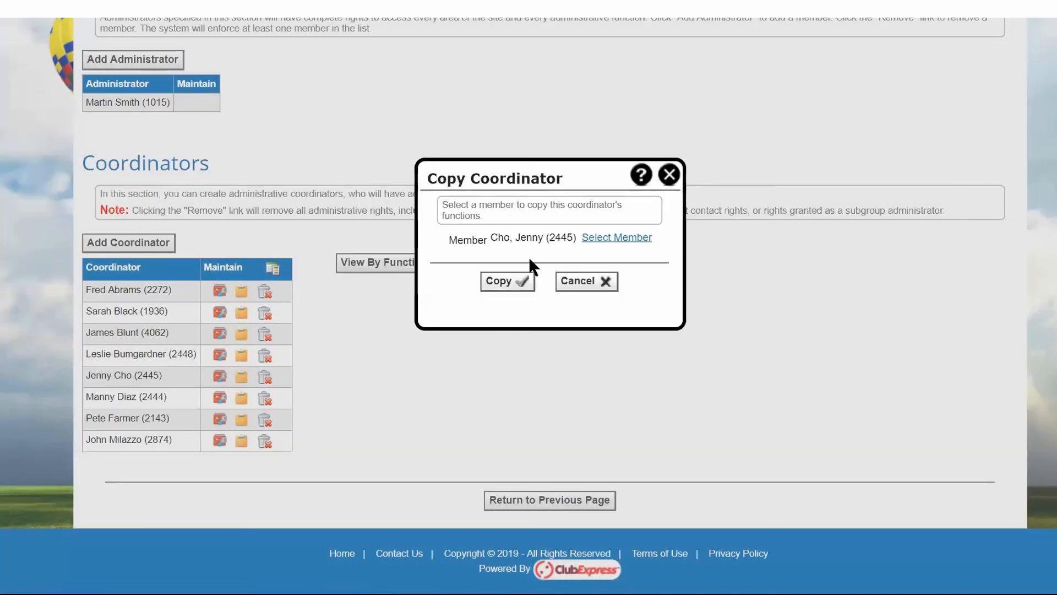
pyautogui.click(506, 282)
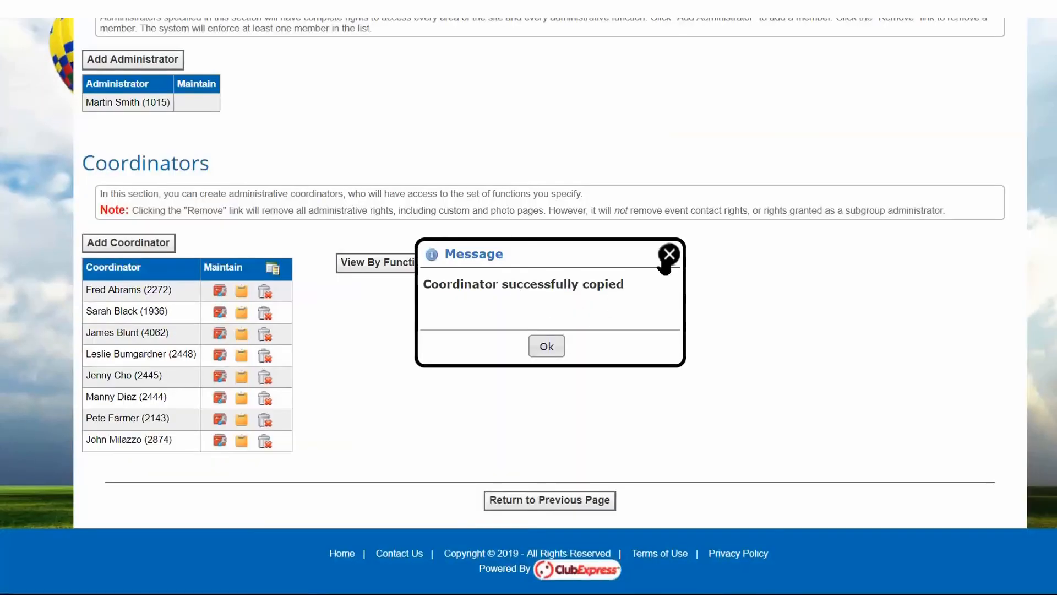
pyautogui.click(668, 254)
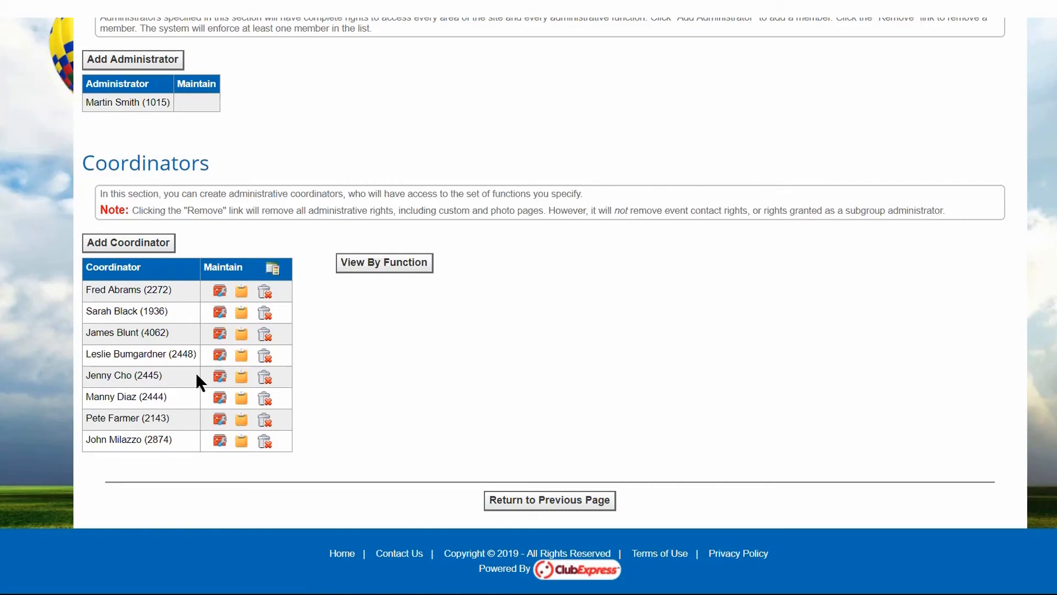
# Return to the Control Panel and open the Member Attachments setup under People to review the defined attachments.
pyautogui.scroll(10, 196, 372)
pyautogui.click(148, 261)
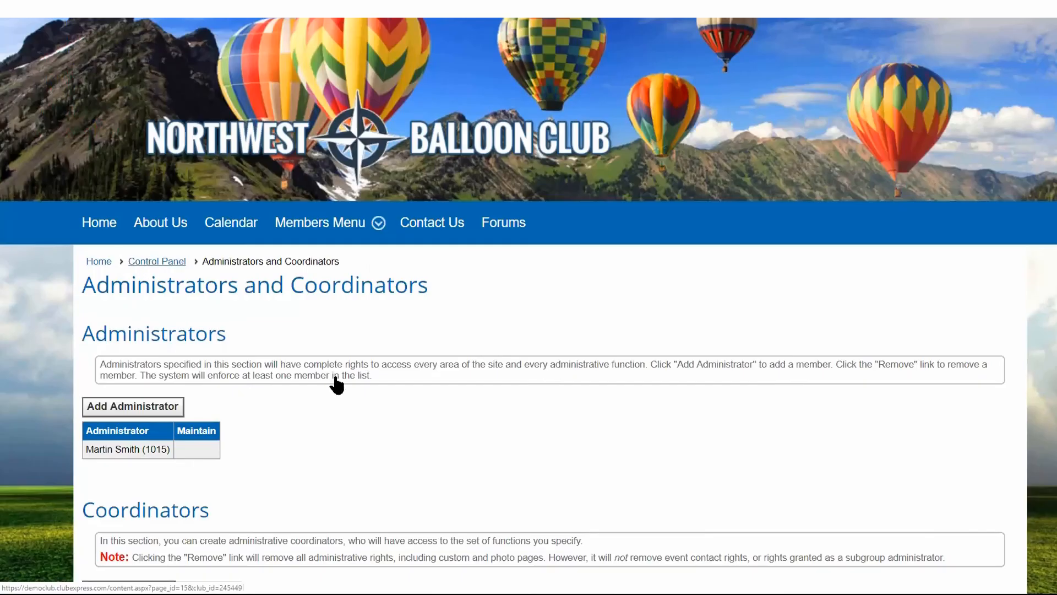
pyautogui.scroll(-8, 325, 457)
pyautogui.scroll(5, 325, 456)
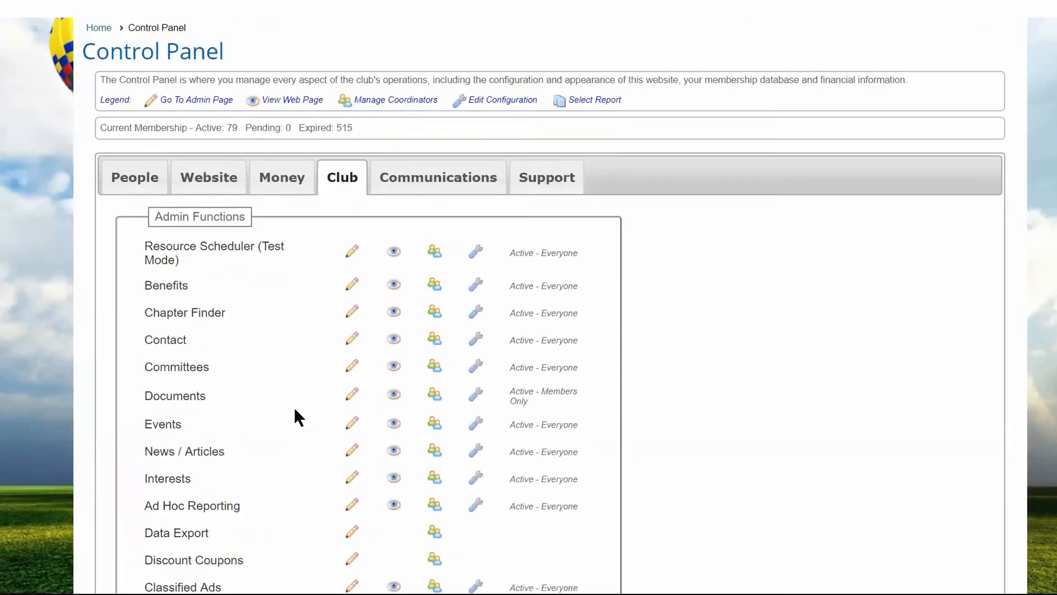
pyautogui.click(132, 292)
pyautogui.scroll(-15, 504, 365)
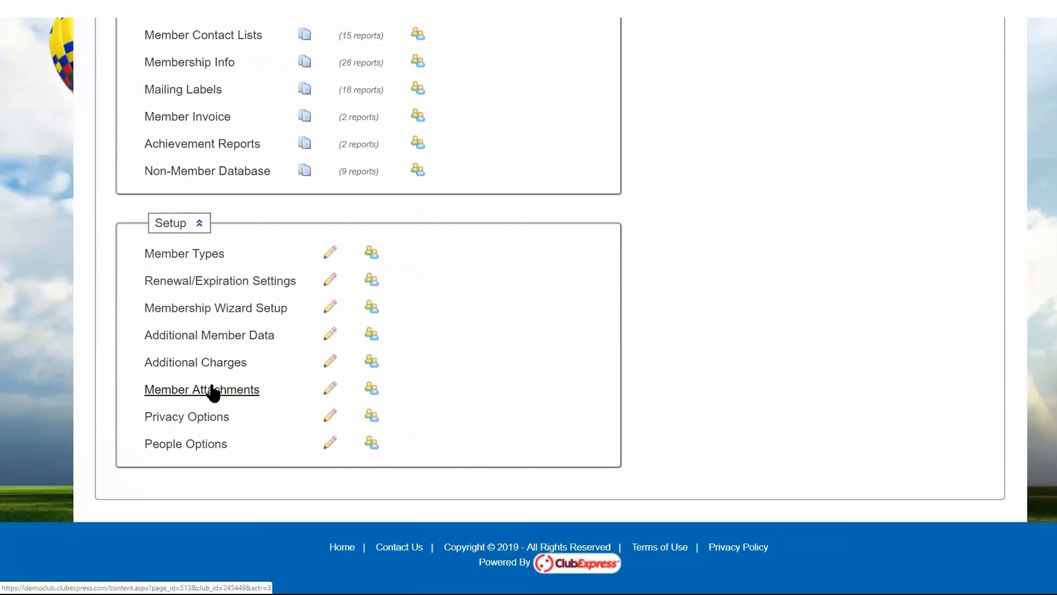
pyautogui.click(329, 388)
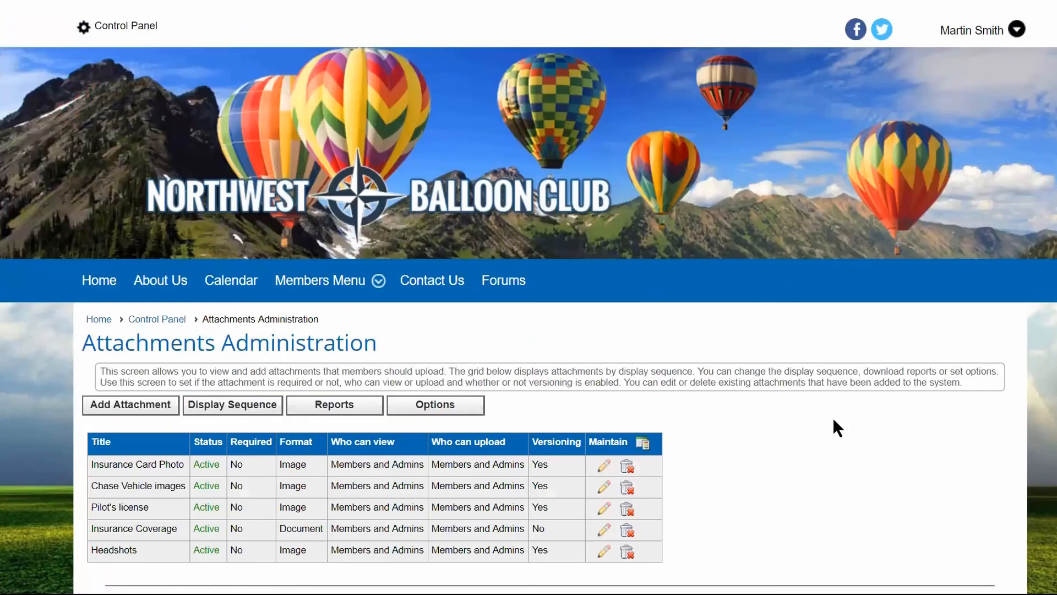
pyautogui.scroll(-3, 857, 449)
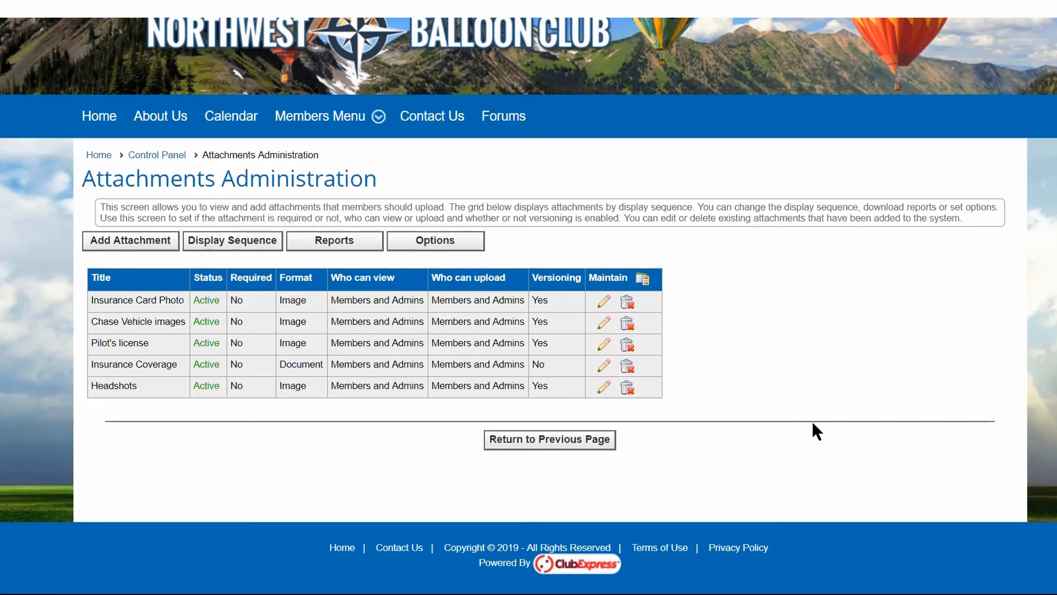
# Go back to the Control Panel and open the Member Manager from the People functions.
pyautogui.click(155, 159)
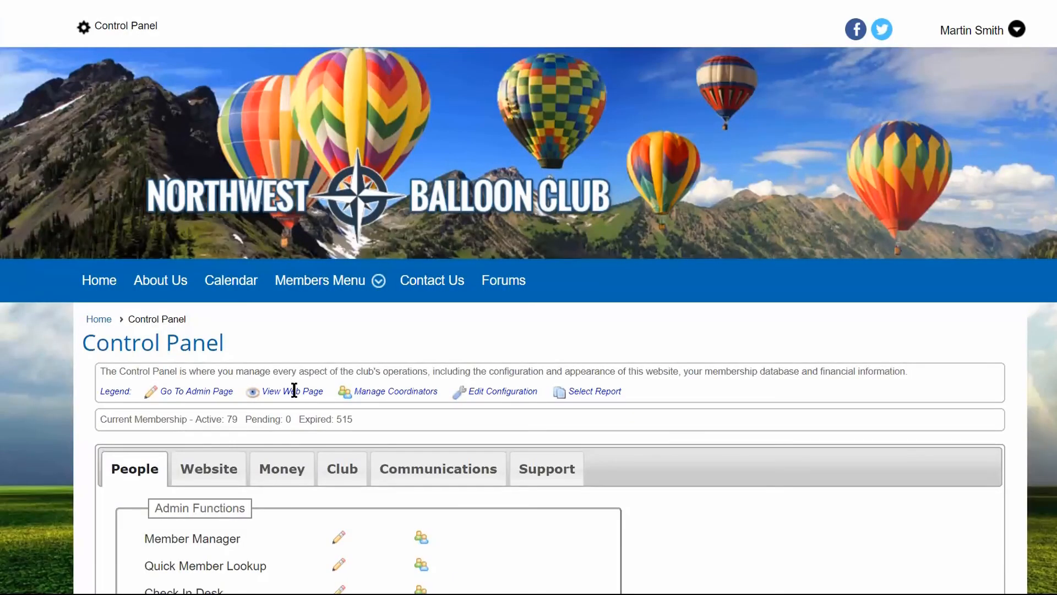
pyautogui.scroll(-4, 222, 394)
pyautogui.click(177, 309)
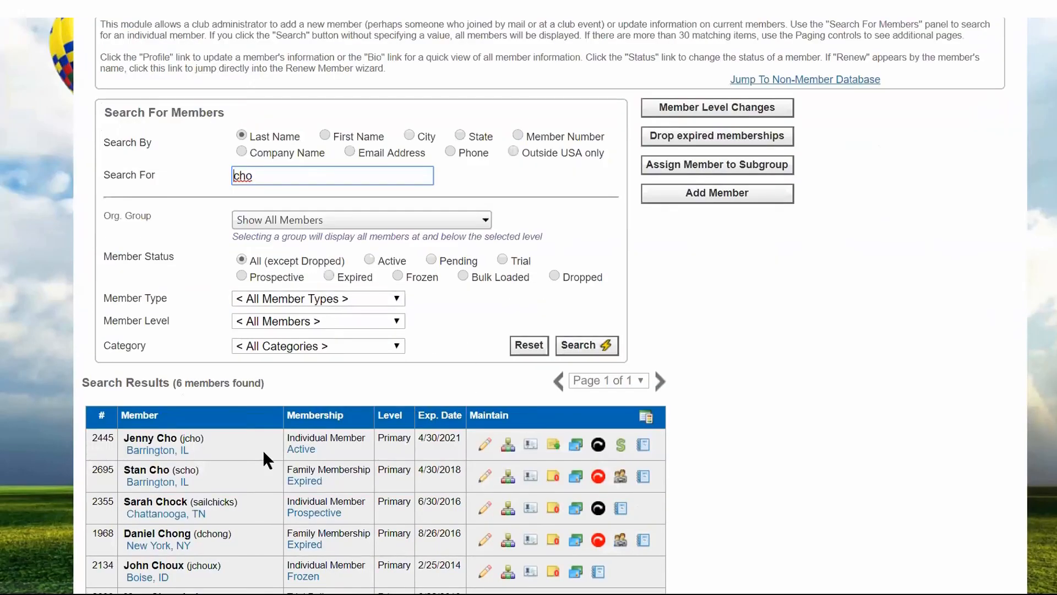
pyautogui.scroll(-3, 259, 446)
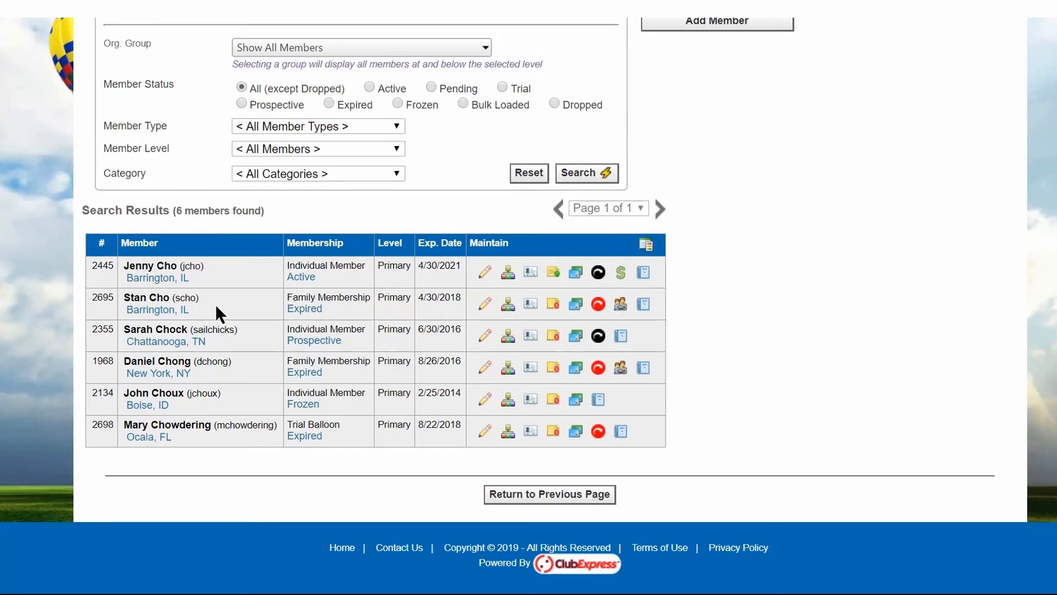
# Search for all members at the Secondary Members Only level, with the last-name search term cleared.
pyautogui.click(397, 148)
pyautogui.click(335, 191)
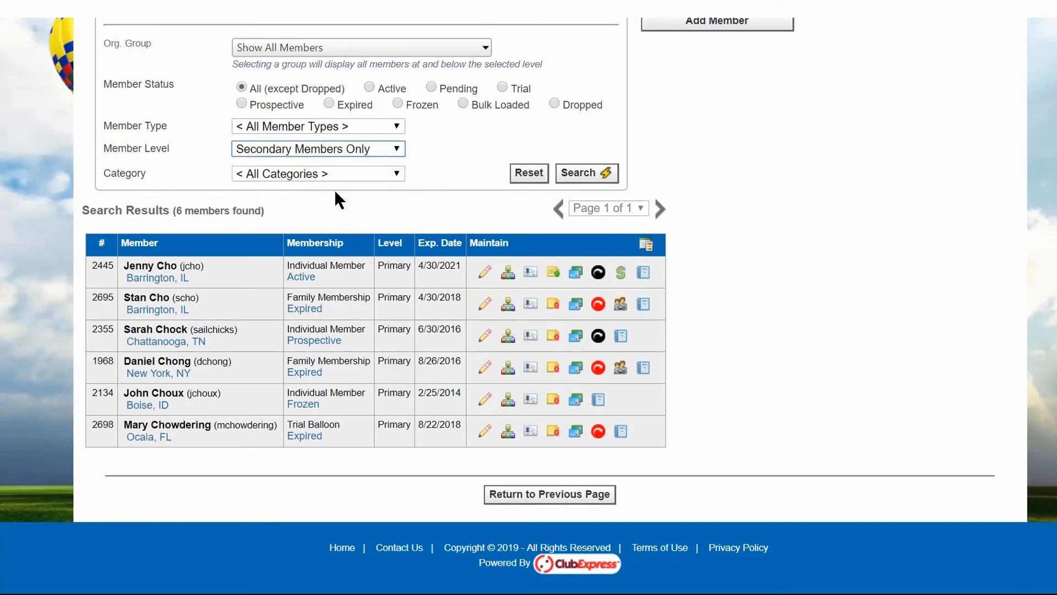
pyautogui.click(579, 172)
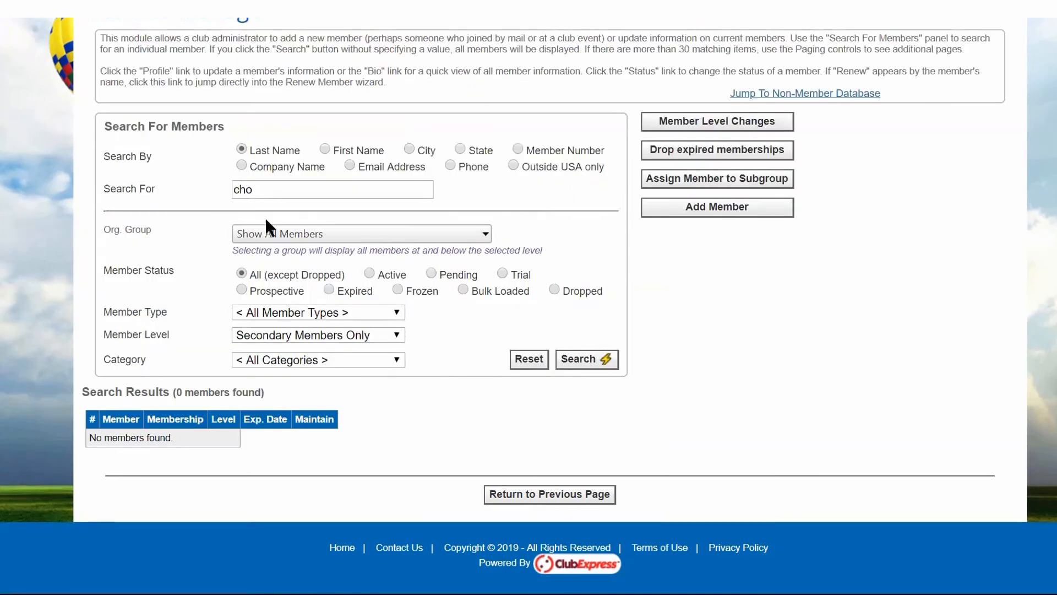
pyautogui.moveTo(262, 189); pyautogui.dragTo(189, 190)
pyautogui.press('BackSpace')
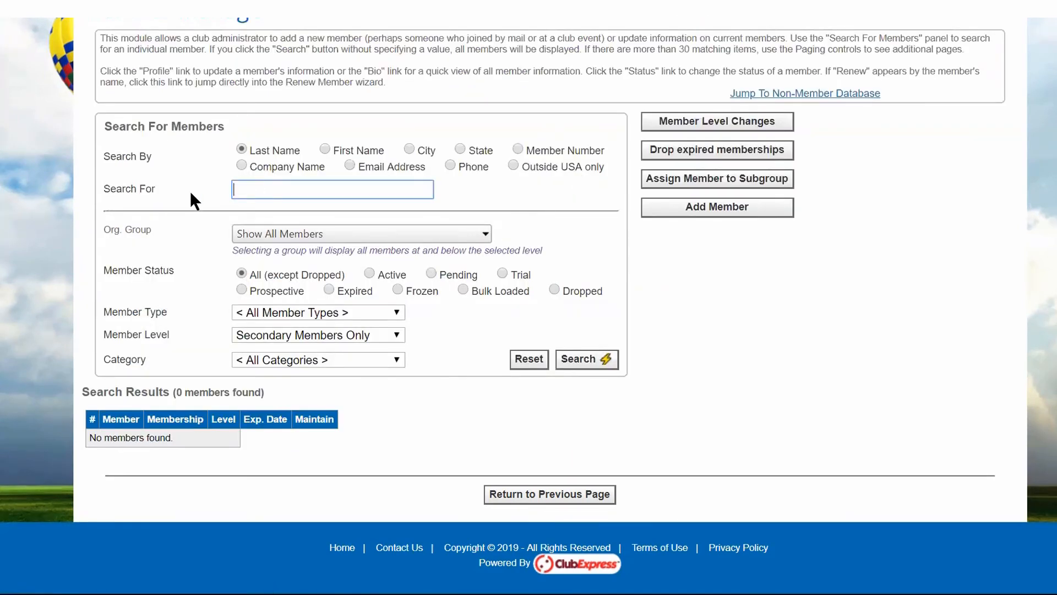
pyautogui.click(598, 367)
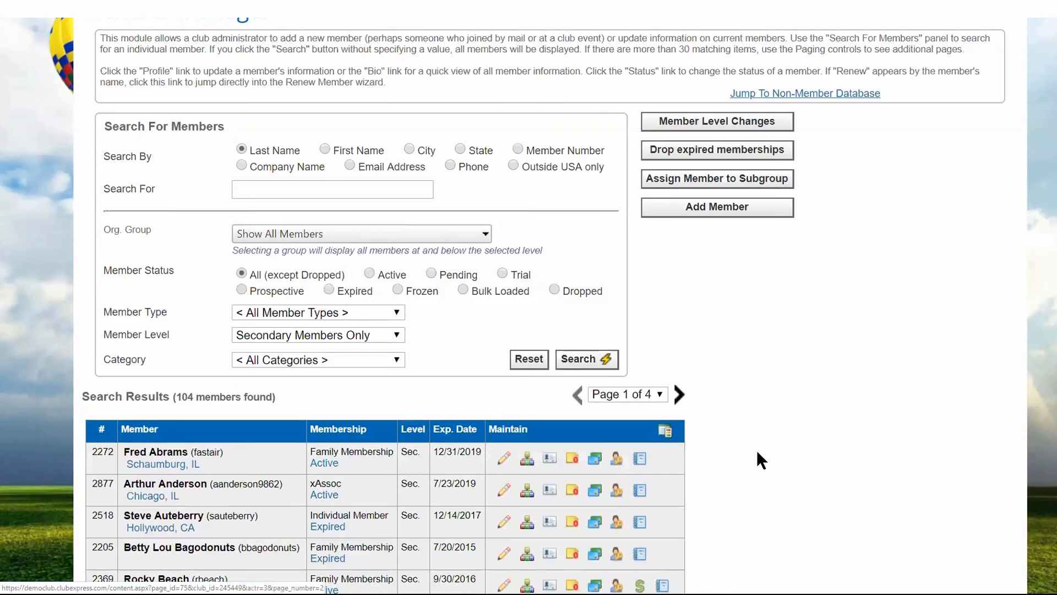
pyautogui.scroll(-2, 757, 453)
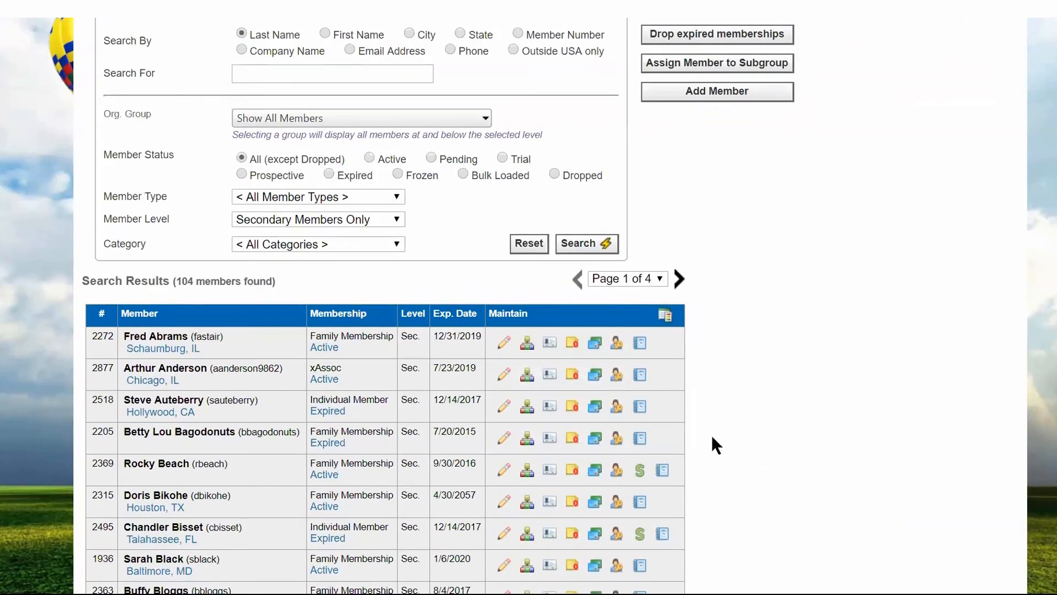
# View the Attachments page in the first listed secondary member's profile, and return to the member search results.
pyautogui.click(506, 345)
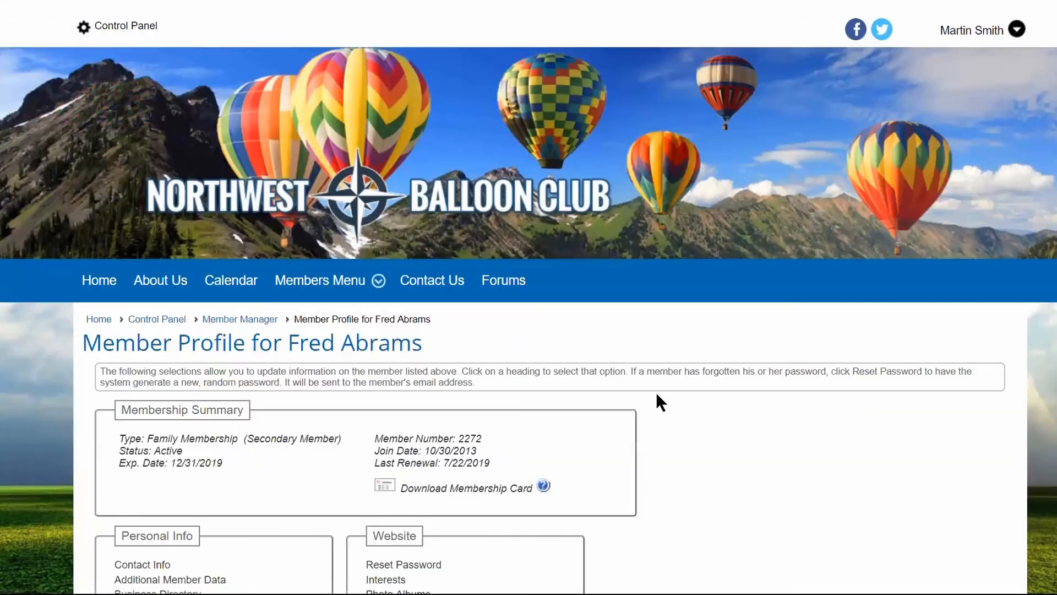
pyautogui.scroll(-4, 655, 392)
pyautogui.click(142, 437)
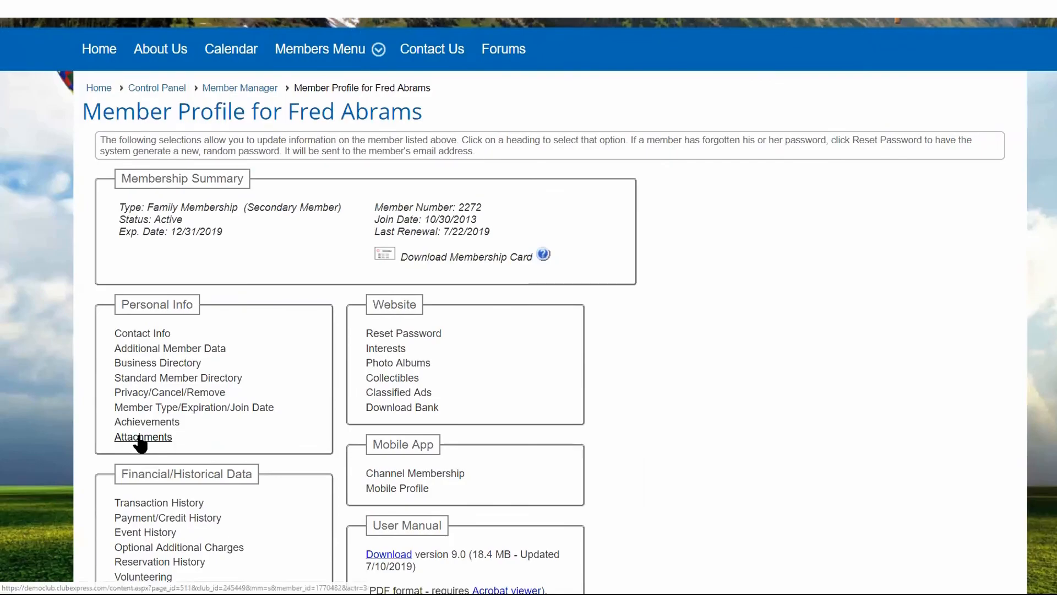
pyautogui.scroll(-2, 598, 397)
pyautogui.scroll(-3, 599, 399)
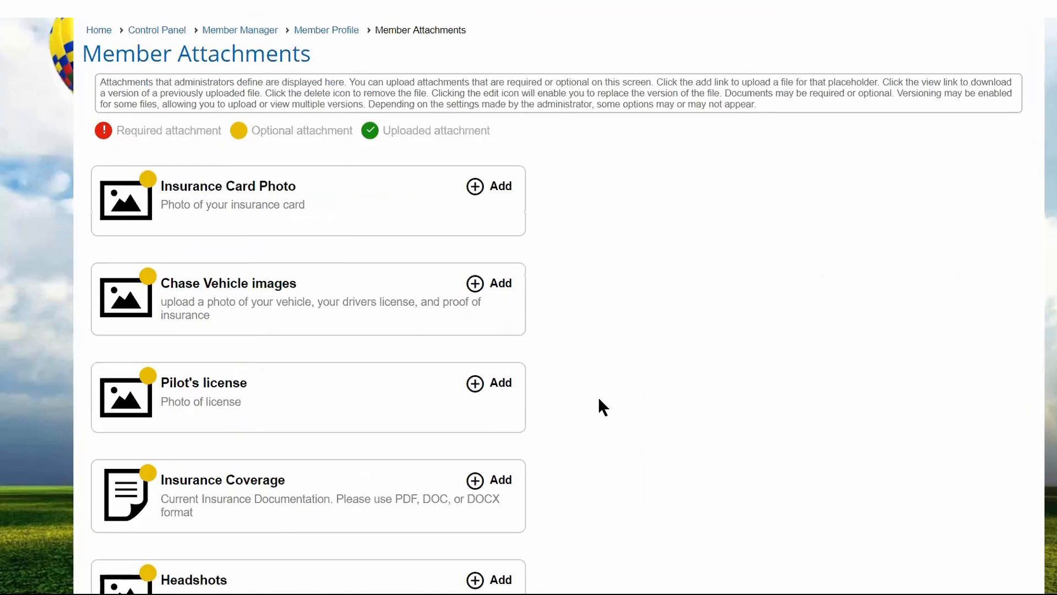
pyautogui.hotkey('alt', 'Left')
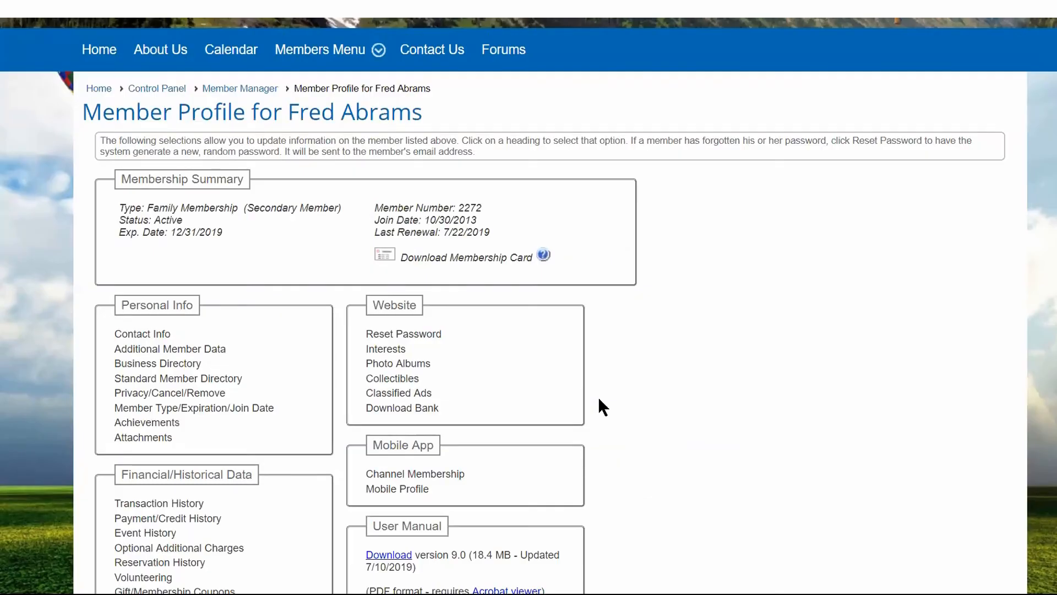
pyautogui.hotkey('alt', 'Left')
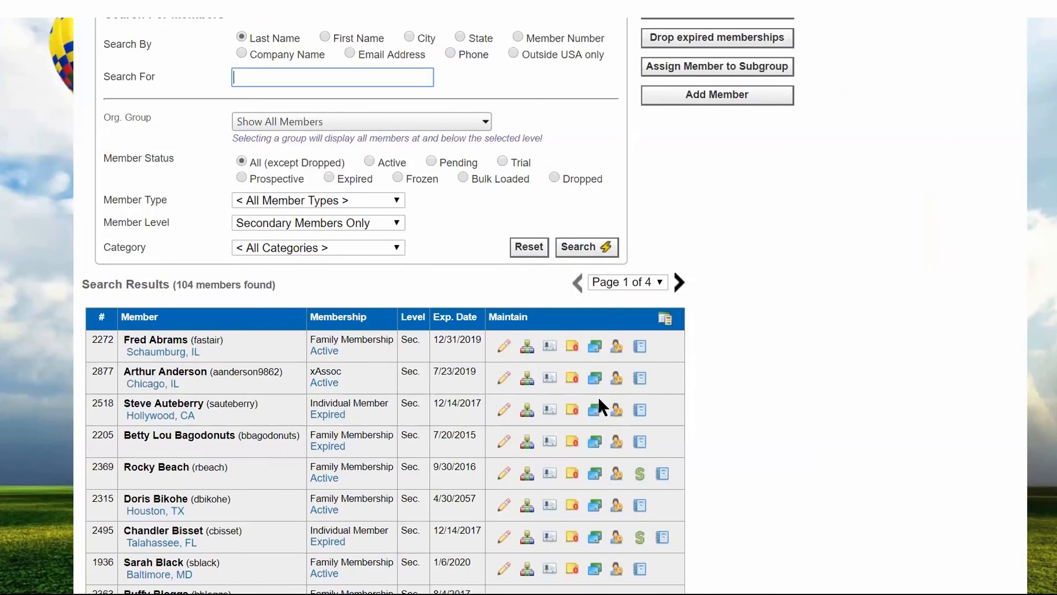
# Change the member level filter to Tertiary Members Only and search for the matching members.
pyautogui.click(400, 220)
pyautogui.click(324, 277)
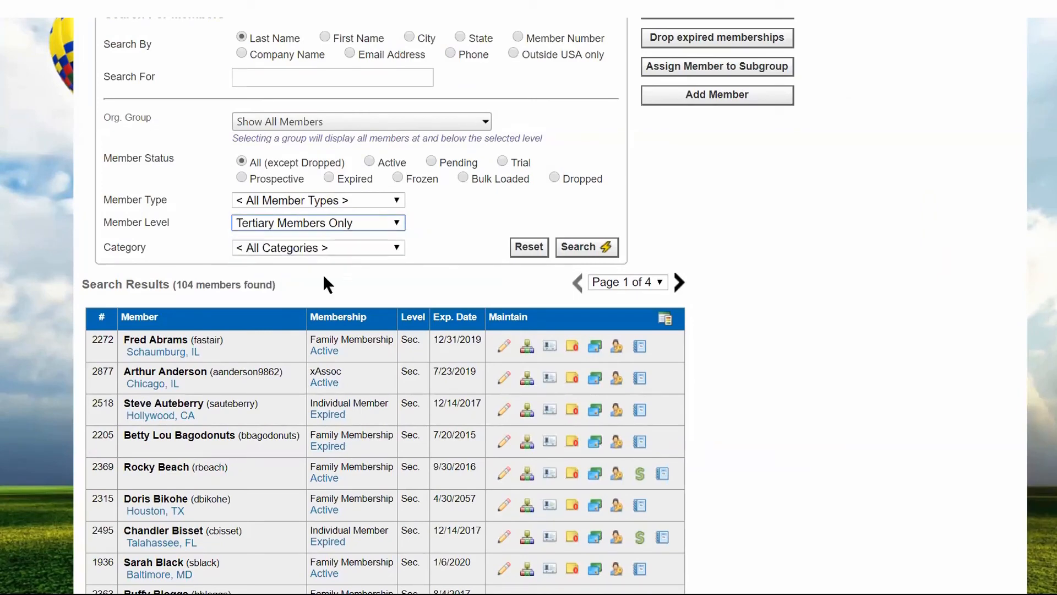
pyautogui.click(580, 249)
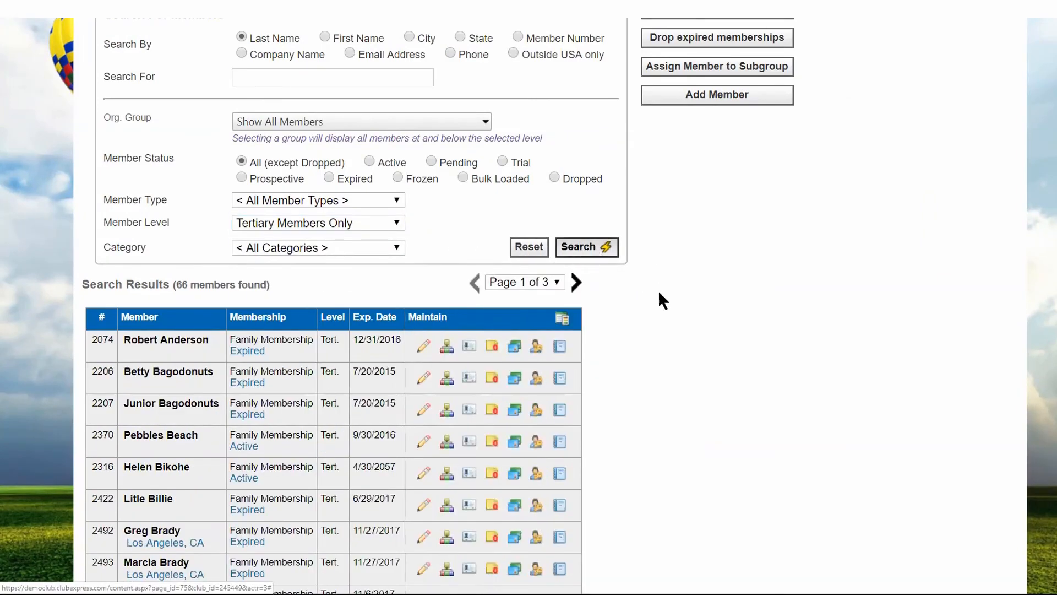
pyautogui.scroll(-2, 654, 301)
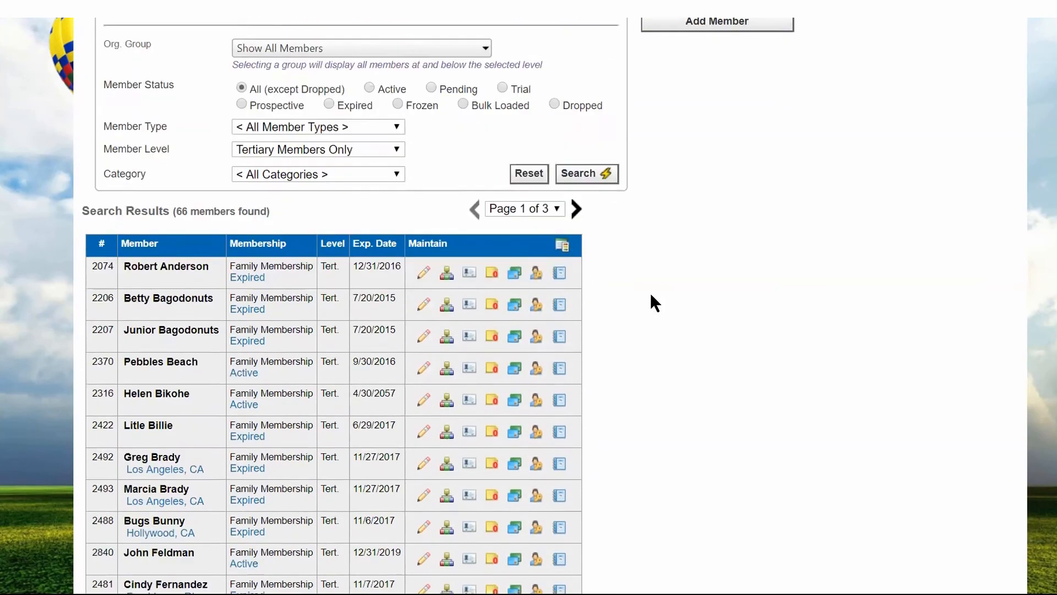
# Open the profile of the first active tertiary member listed and view that member's Attachments page.
pyautogui.click(426, 327)
pyautogui.scroll(-3, 420, 319)
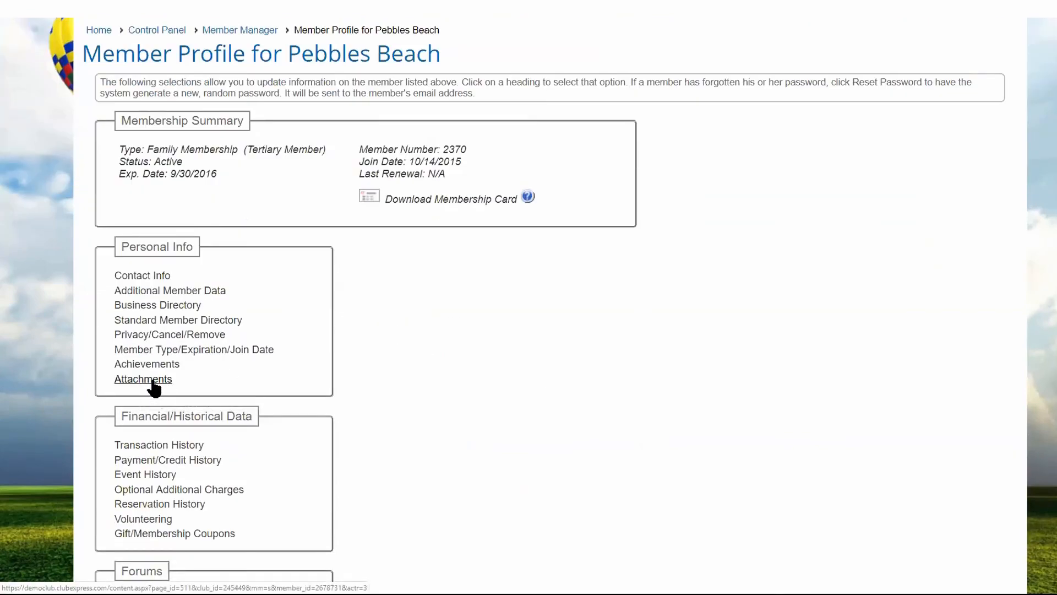
pyautogui.click(152, 382)
pyautogui.scroll(-4, 332, 417)
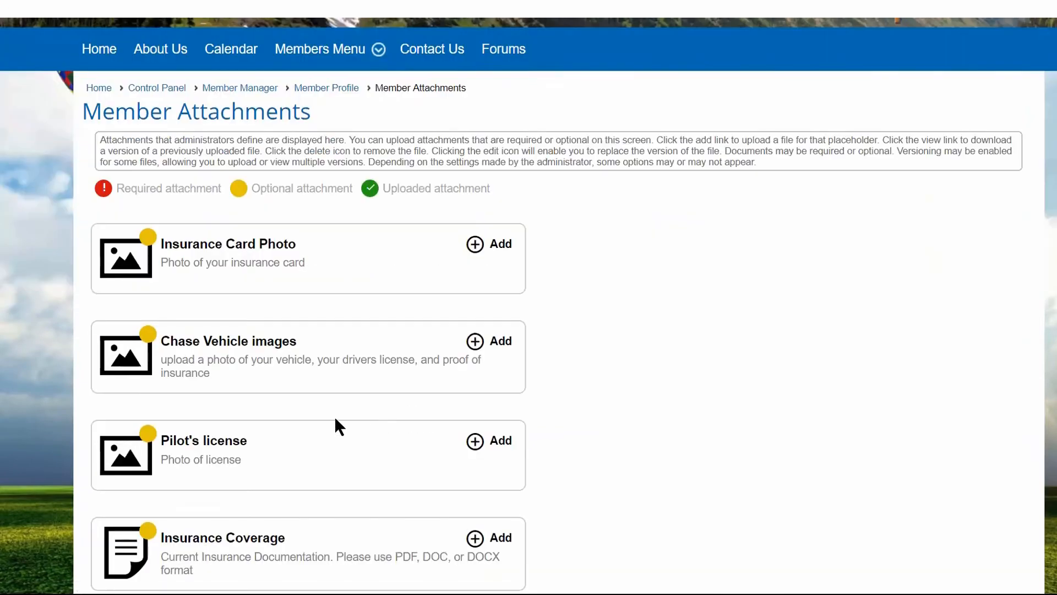
# Return to the Control Panel and reopen the Member Attachments setup to show the attachment list.
pyautogui.scroll(1, 341, 415)
pyautogui.scroll(4, 343, 415)
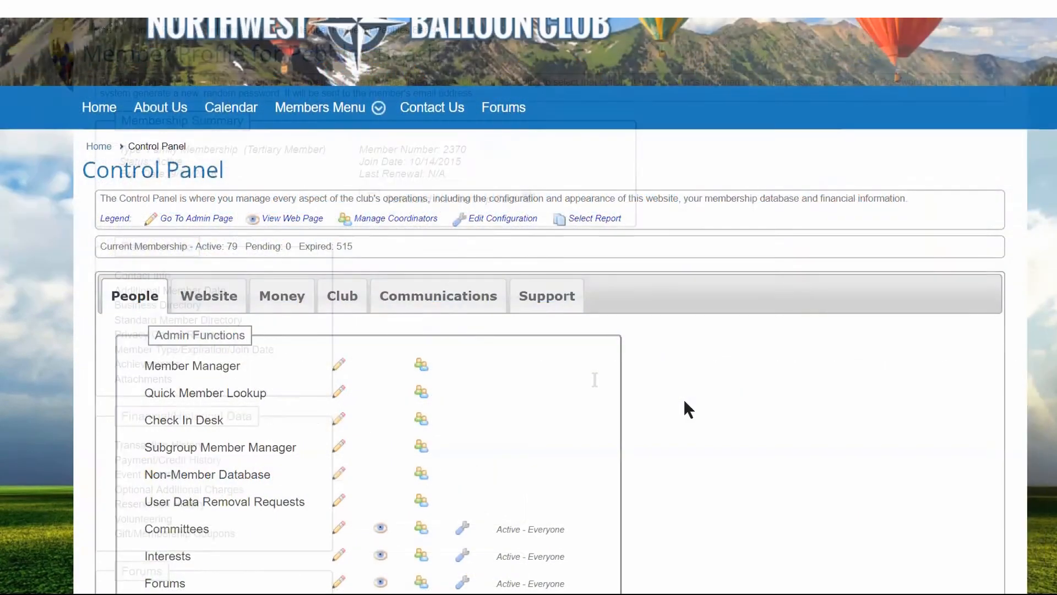
pyautogui.scroll(-1, 684, 402)
pyautogui.scroll(-12, 684, 402)
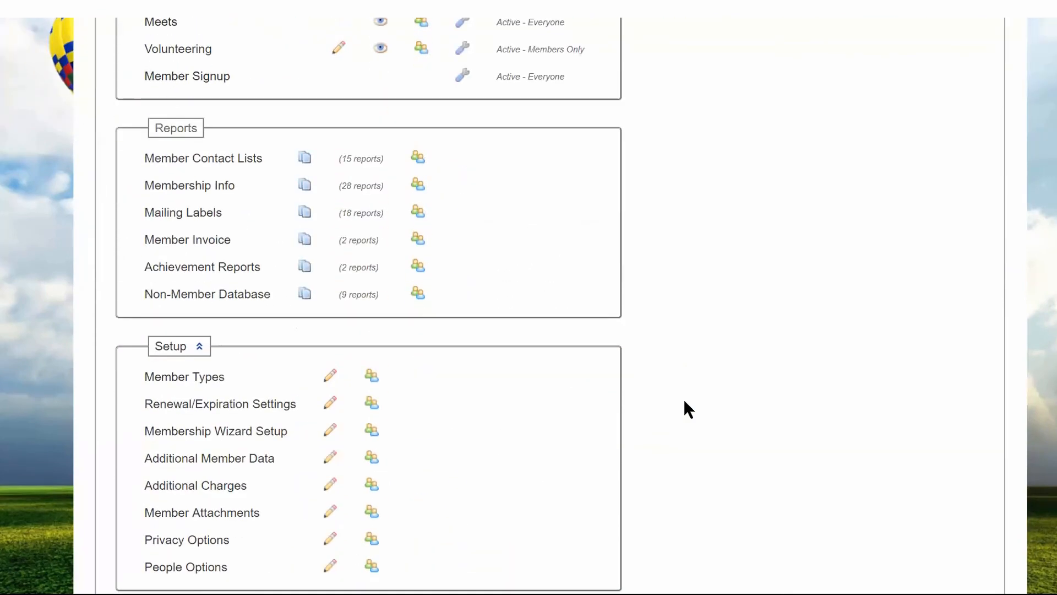
pyautogui.scroll(-2, 684, 402)
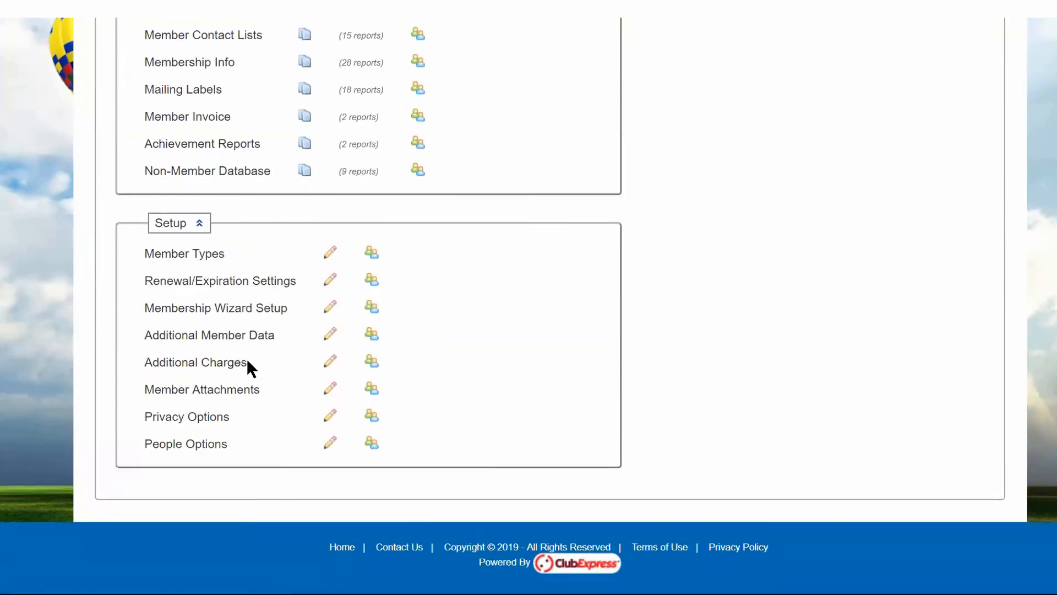
pyautogui.click(235, 392)
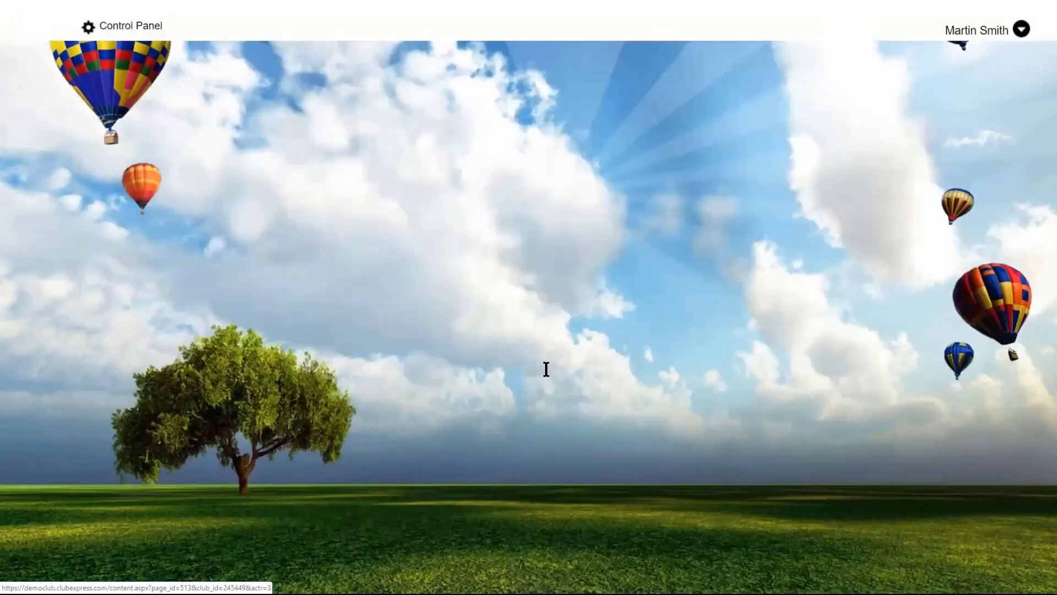
pyautogui.scroll(-3, 548, 370)
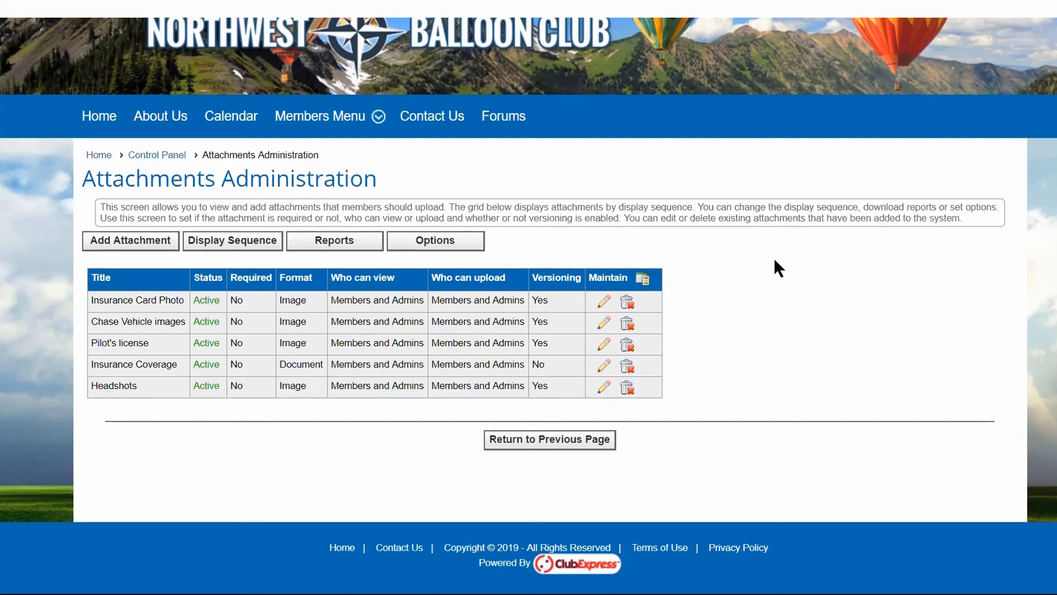
# Return to the Control Panel and reopen the Member Attachments setup from the People functions.
pyautogui.scroll(3, 786, 227)
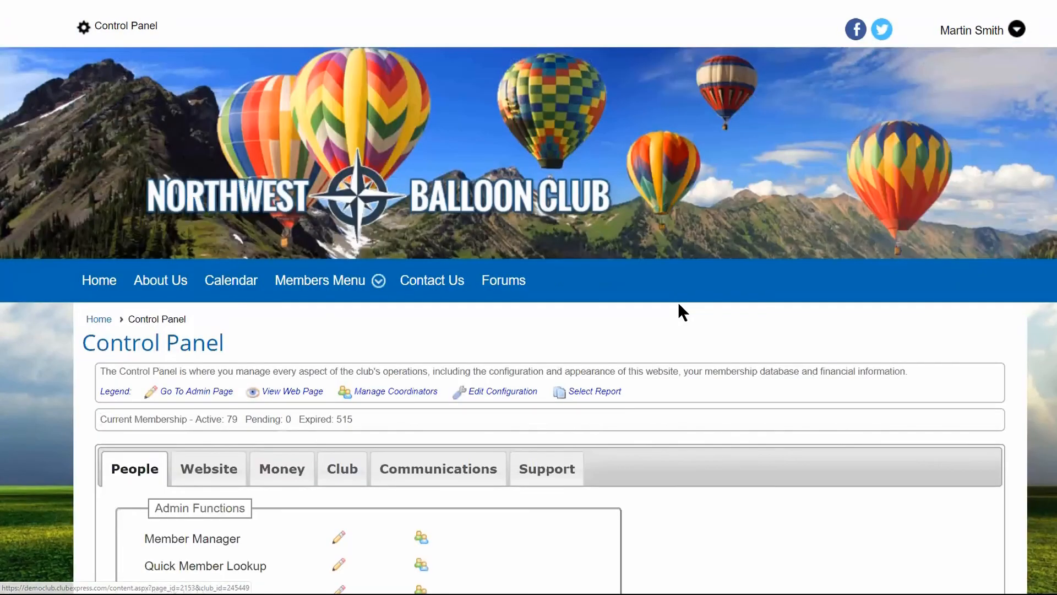
pyautogui.scroll(-5, 678, 302)
pyautogui.scroll(3, 679, 301)
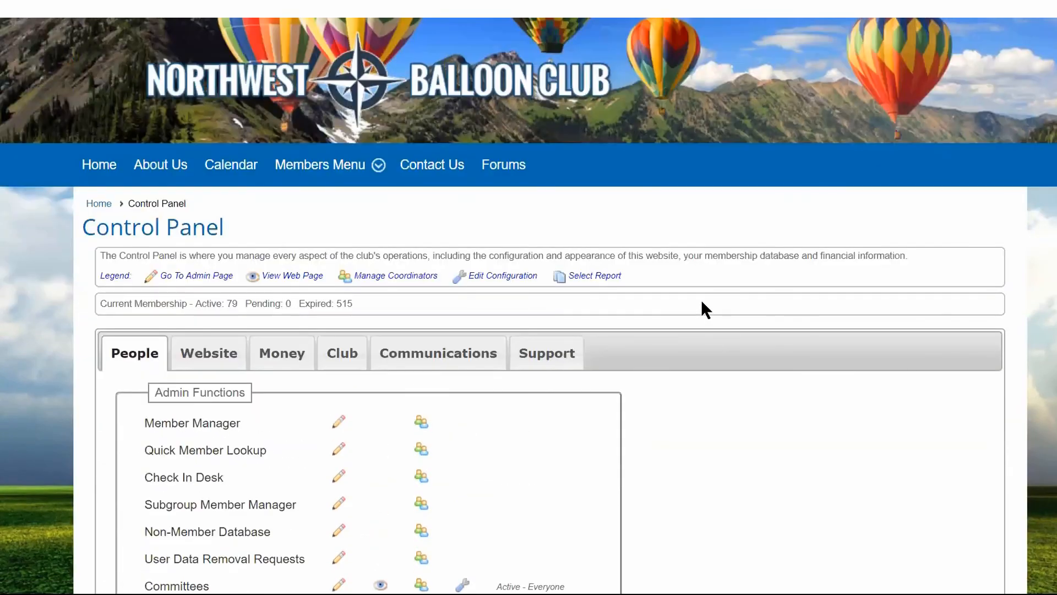
pyautogui.scroll(-4, 702, 302)
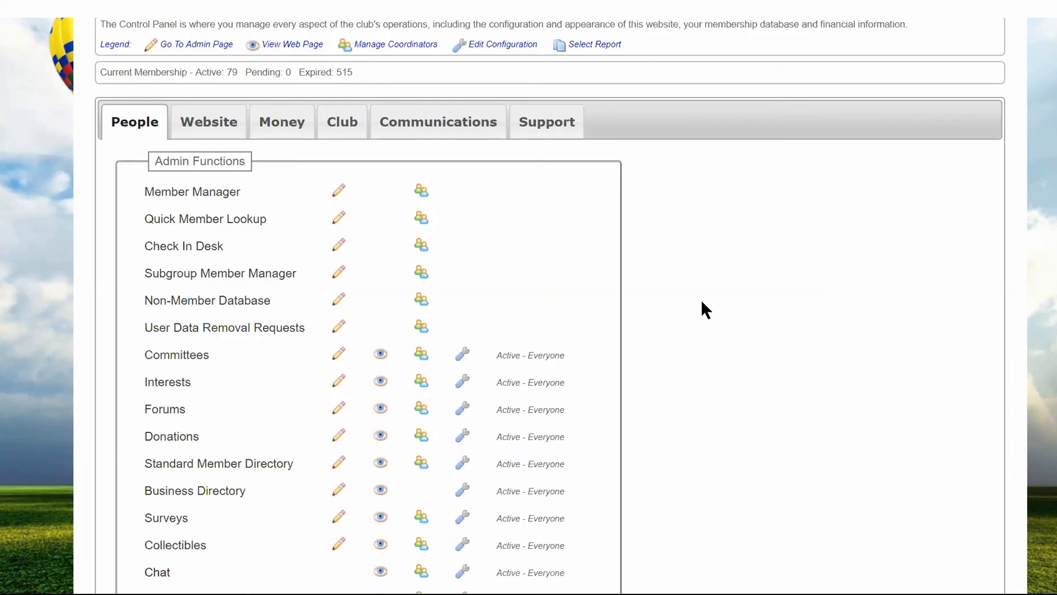
pyautogui.scroll(-7, 699, 259)
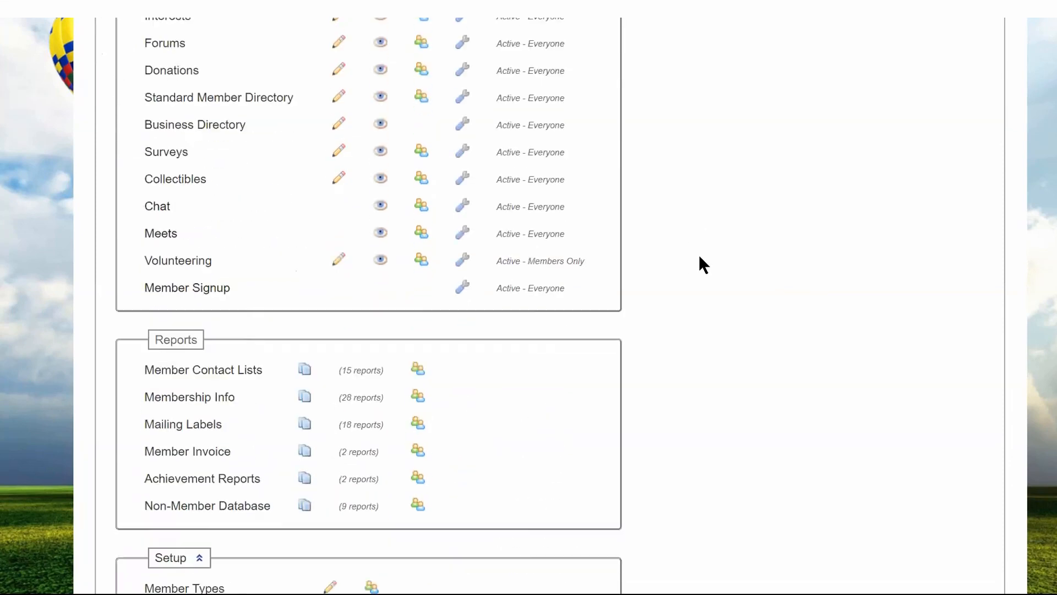
pyautogui.scroll(-5, 698, 255)
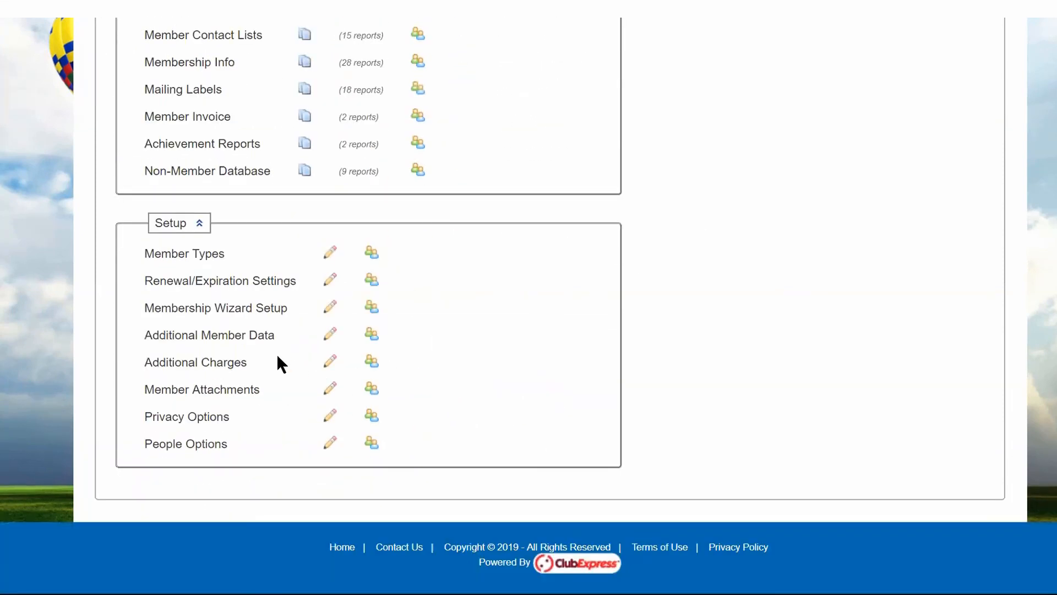
pyautogui.click(233, 391)
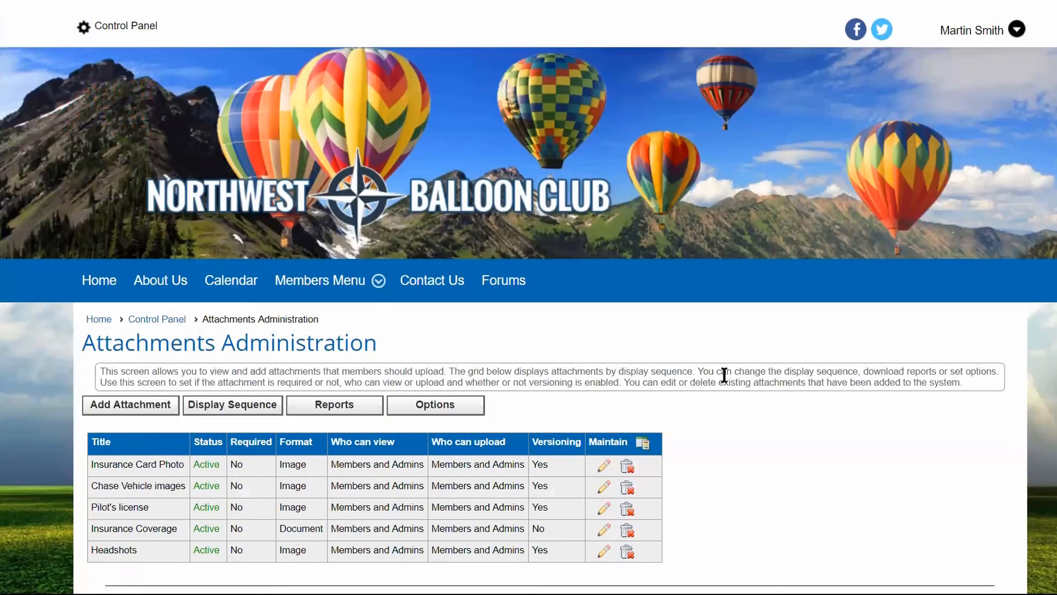
pyautogui.scroll(-3, 818, 375)
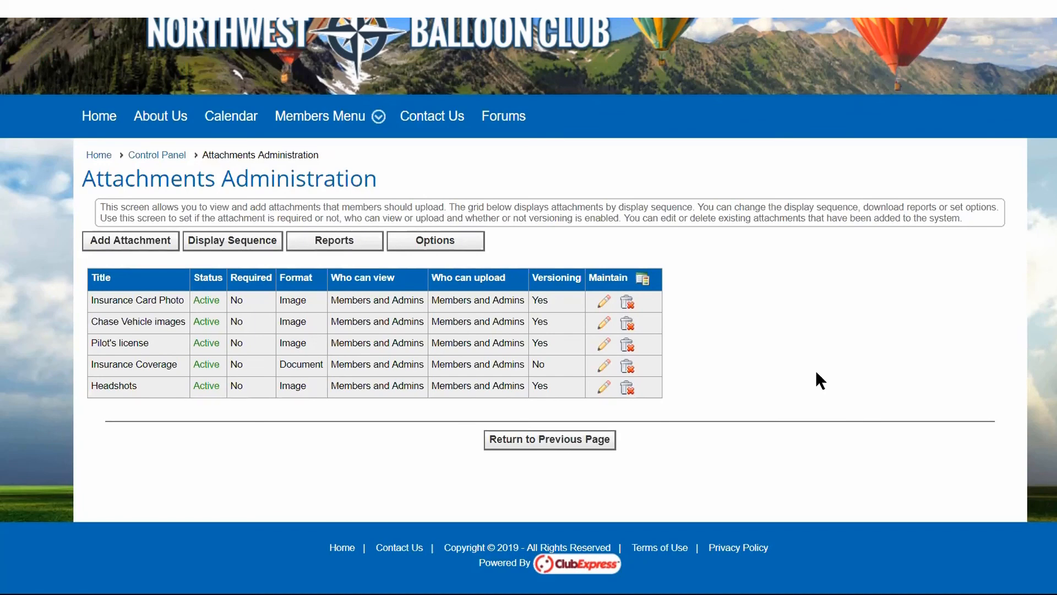
# Run the Members Without Required Attachments report for active members, covering all member types and levels.
pyautogui.click(334, 242)
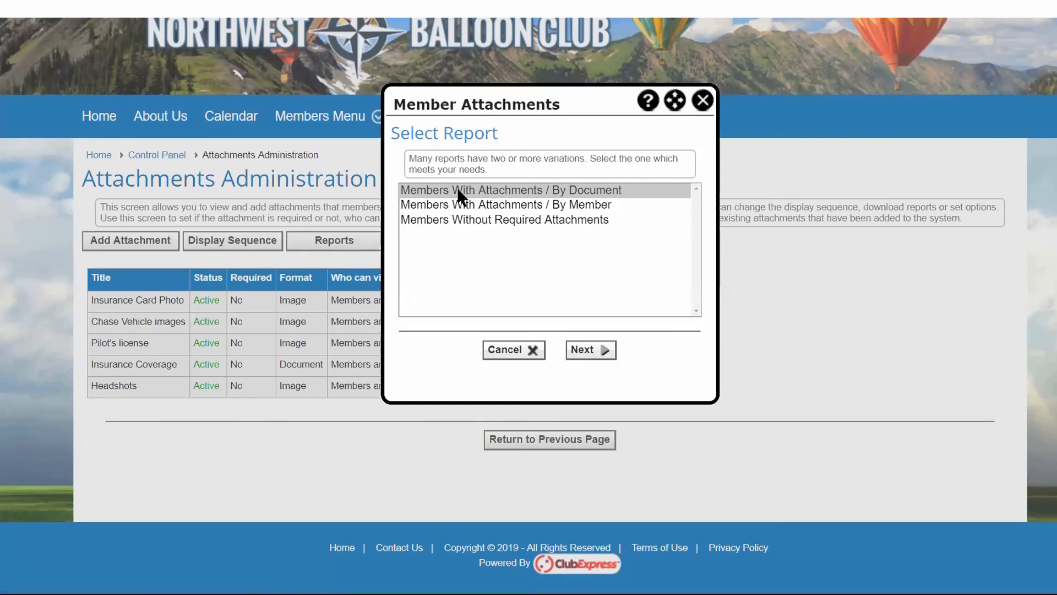
pyautogui.click(454, 220)
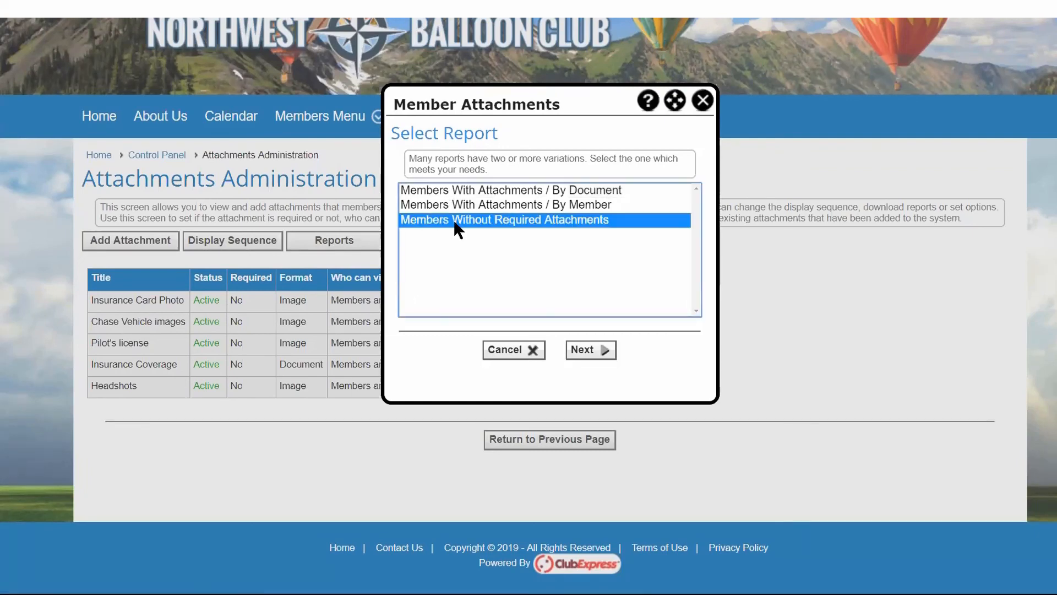
pyautogui.click(588, 353)
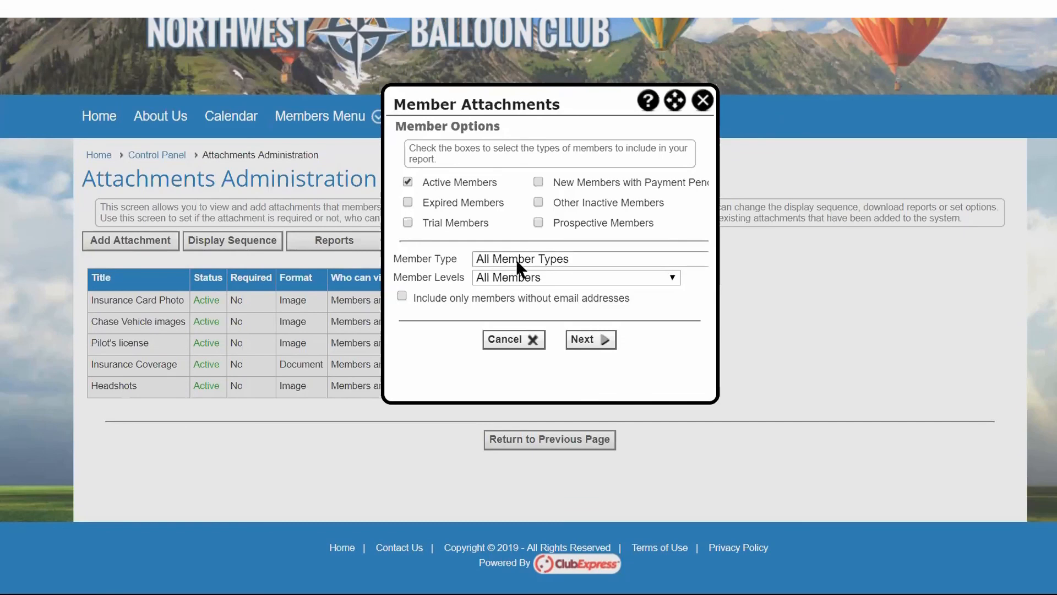
pyautogui.click(593, 341)
pyautogui.click(593, 342)
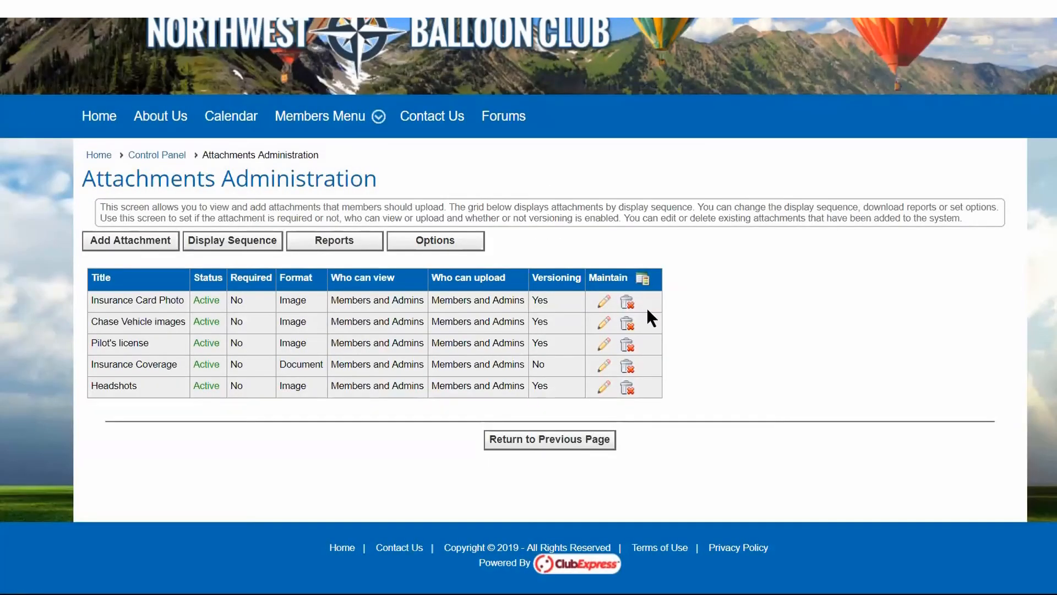
# Make the Pilot's license attachment required and save the change.
pyautogui.click(604, 344)
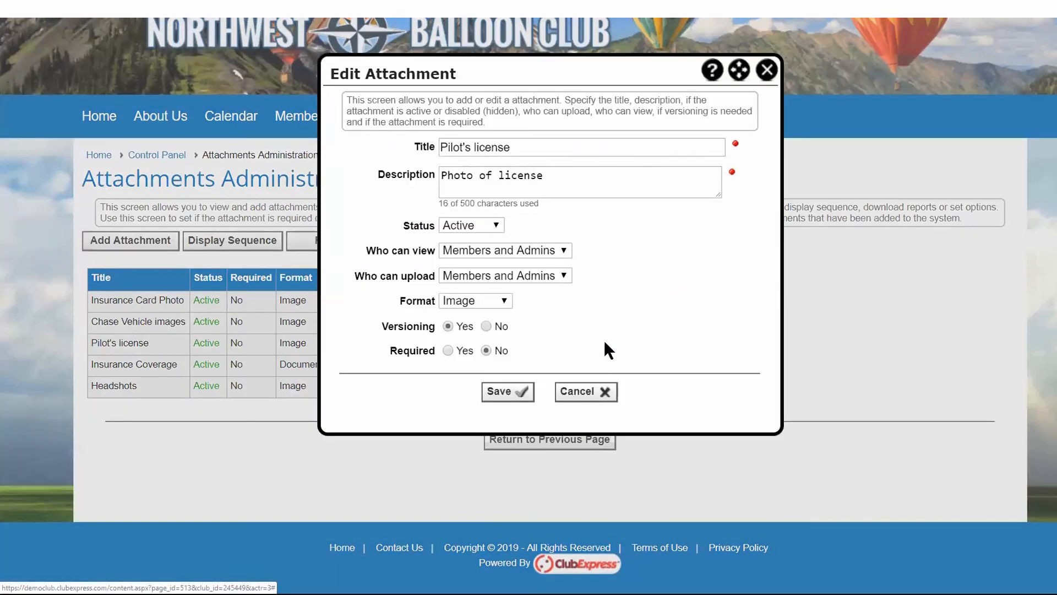
pyautogui.click(447, 351)
pyautogui.click(501, 391)
pyautogui.click(545, 353)
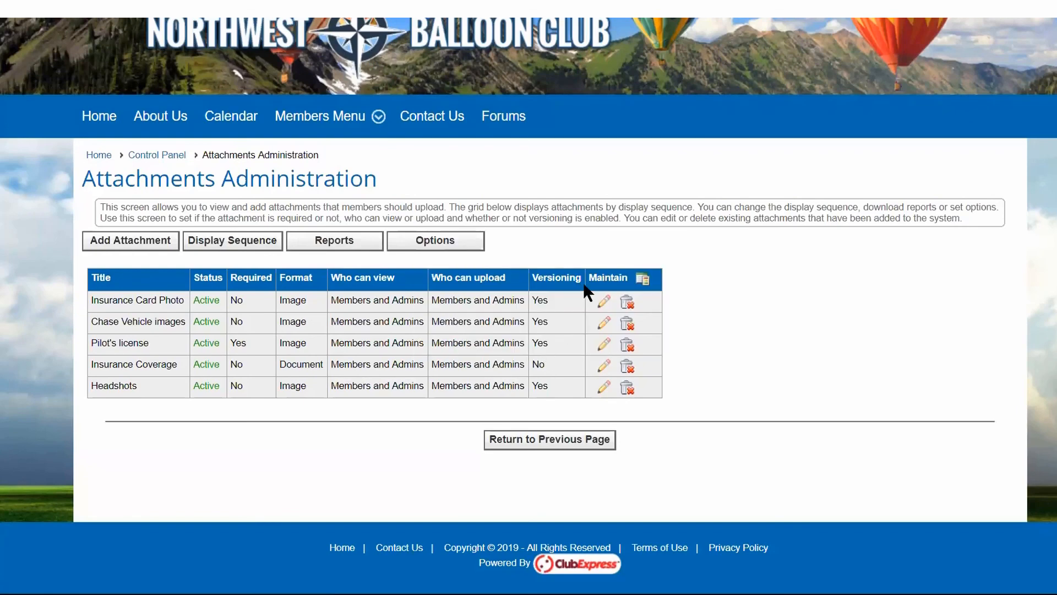
# Generate the Members Without Required Attachments report again for all active members.
pyautogui.click(333, 245)
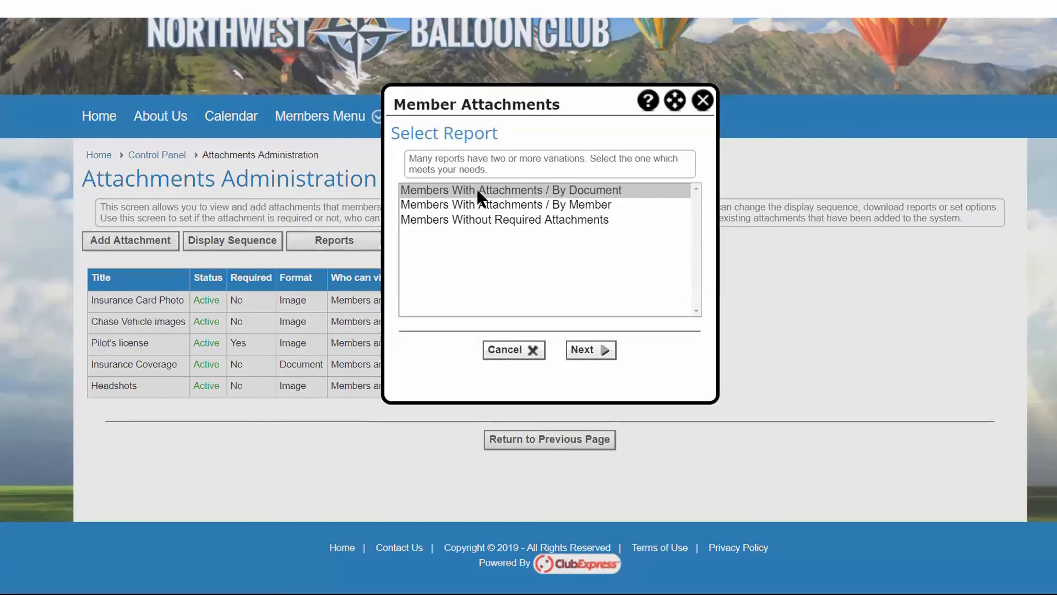
pyautogui.click(494, 219)
pyautogui.click(573, 350)
pyautogui.click(568, 347)
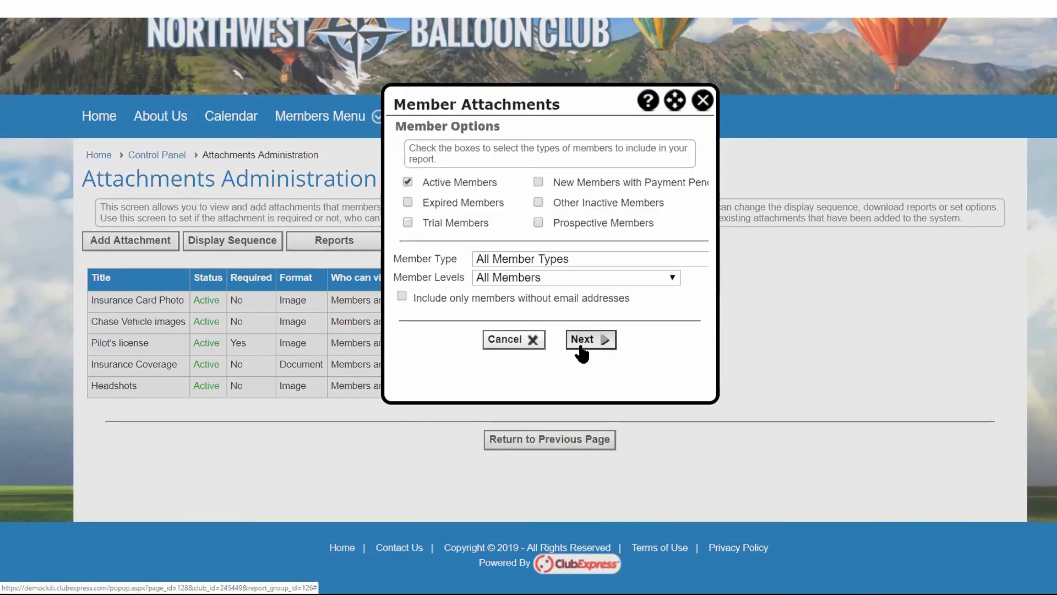
pyautogui.click(580, 342)
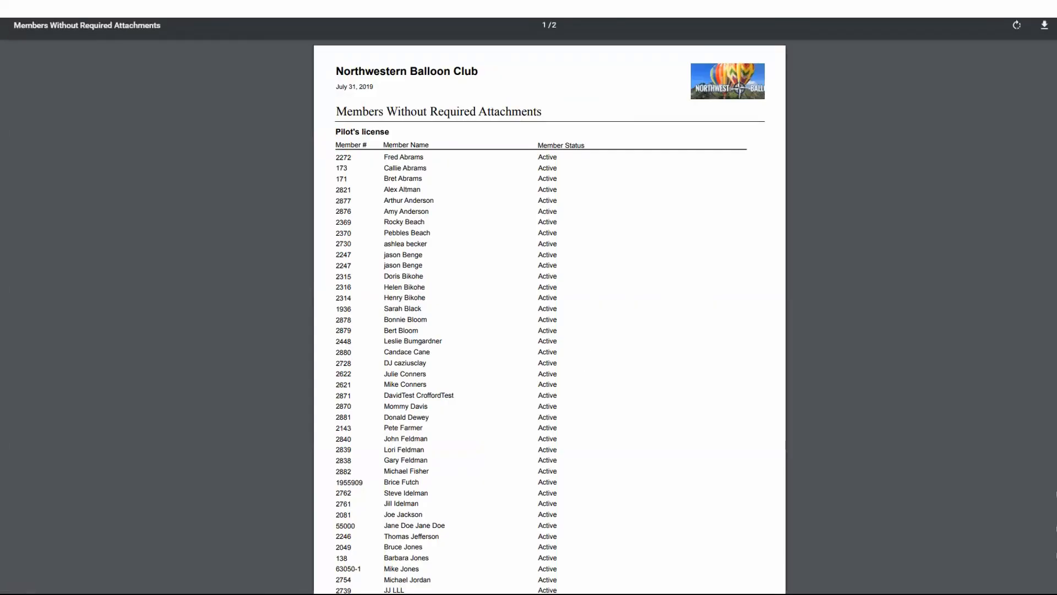
# Examine the Pilot's license heading and the members listed under it in the report, and close the report.
pyautogui.moveTo(337, 131); pyautogui.dragTo(391, 131)
pyautogui.click(337, 131)
pyautogui.click(385, 131)
pyautogui.scroll(-6, 406, 182)
pyautogui.scroll(6, 406, 183)
pyautogui.hotkey('ctrl', 'w')
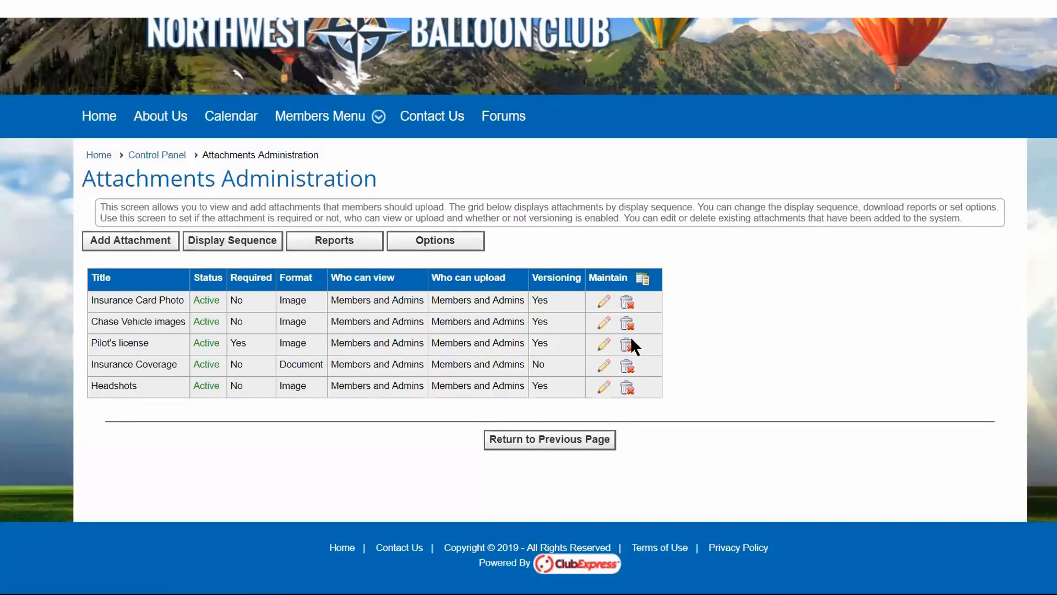
# Set the Pilot's license attachment back to not required and save the change.
pyautogui.click(604, 346)
pyautogui.click(486, 349)
pyautogui.click(506, 391)
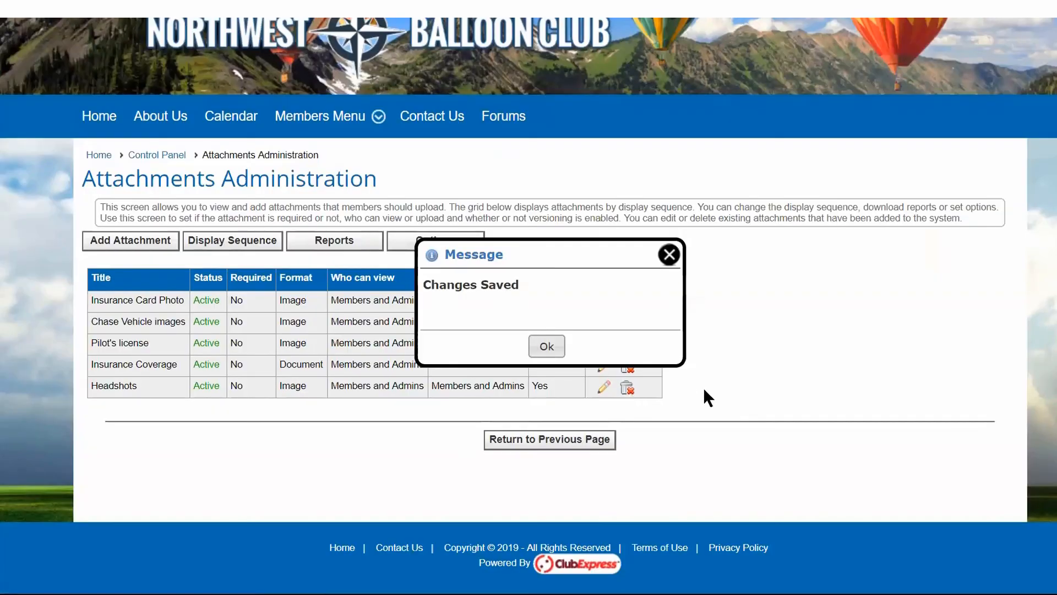
pyautogui.click(669, 255)
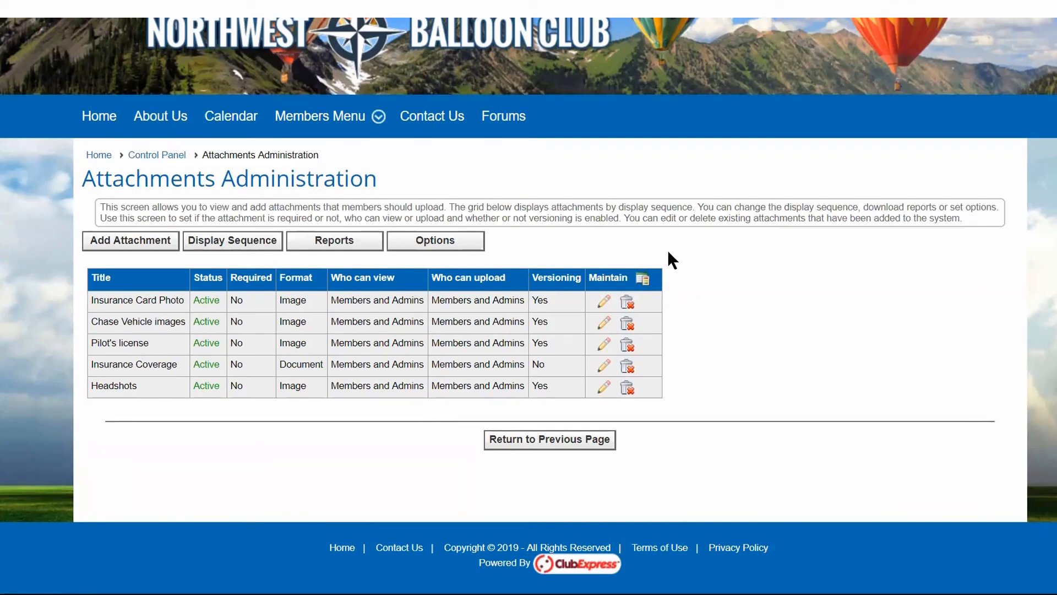
# Open the report selection for member attachments.
pyautogui.click(329, 246)
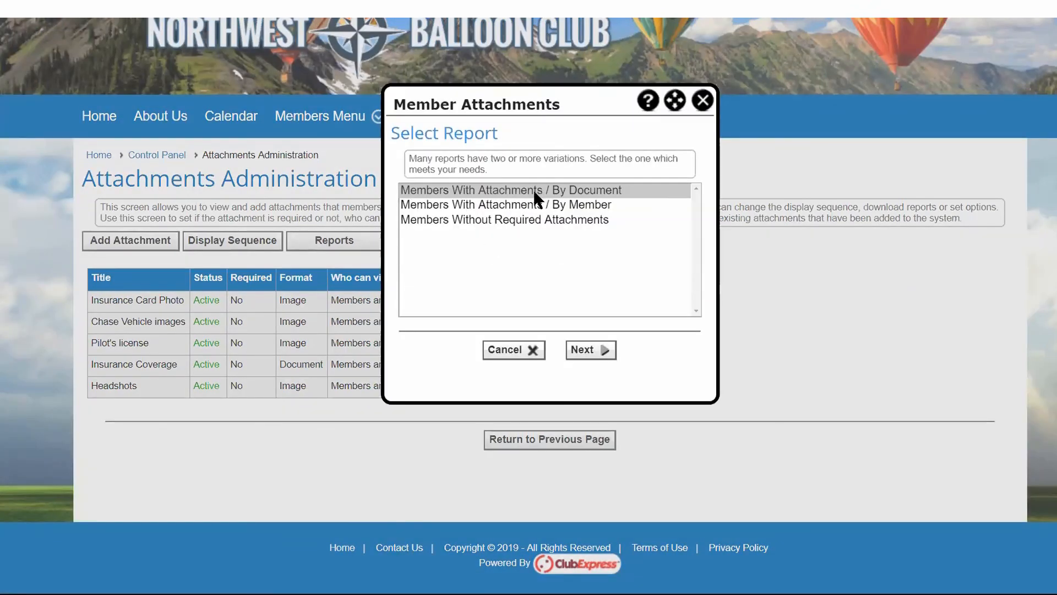